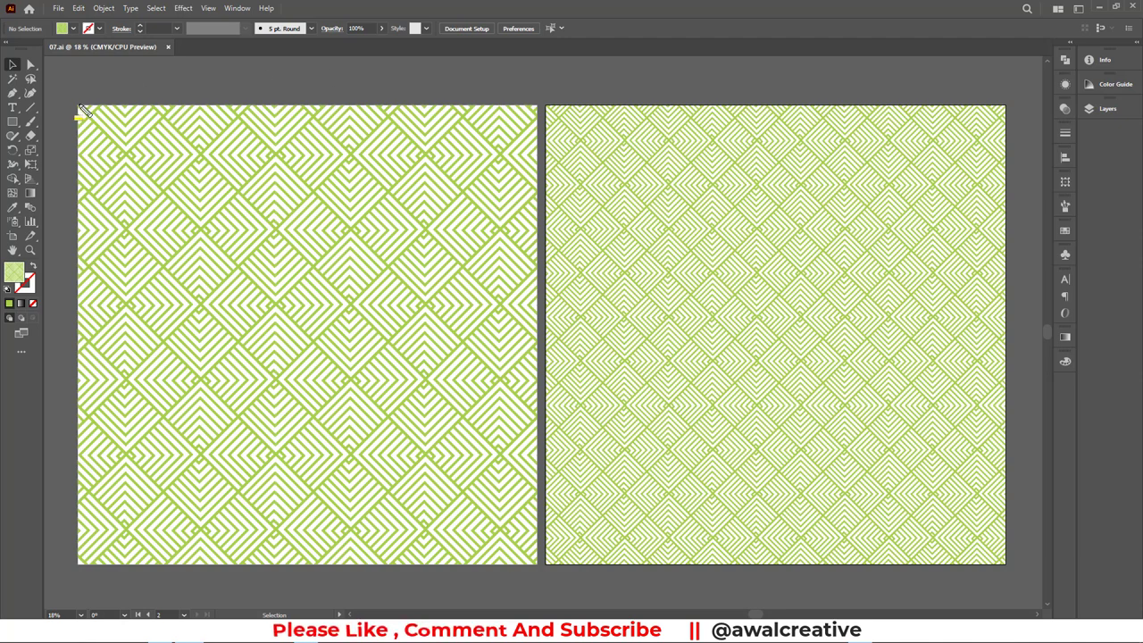
Step: Drag across the 07.ai reference artwork, then undo the change
drag(78, 109, 1009, 570)
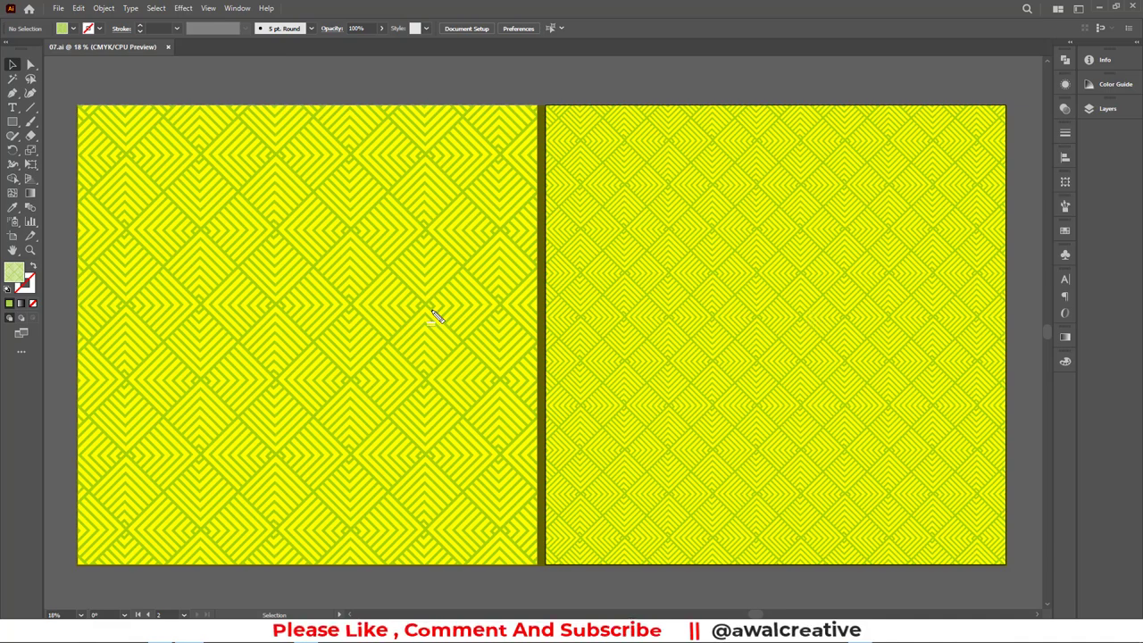
key(ctrl+z)
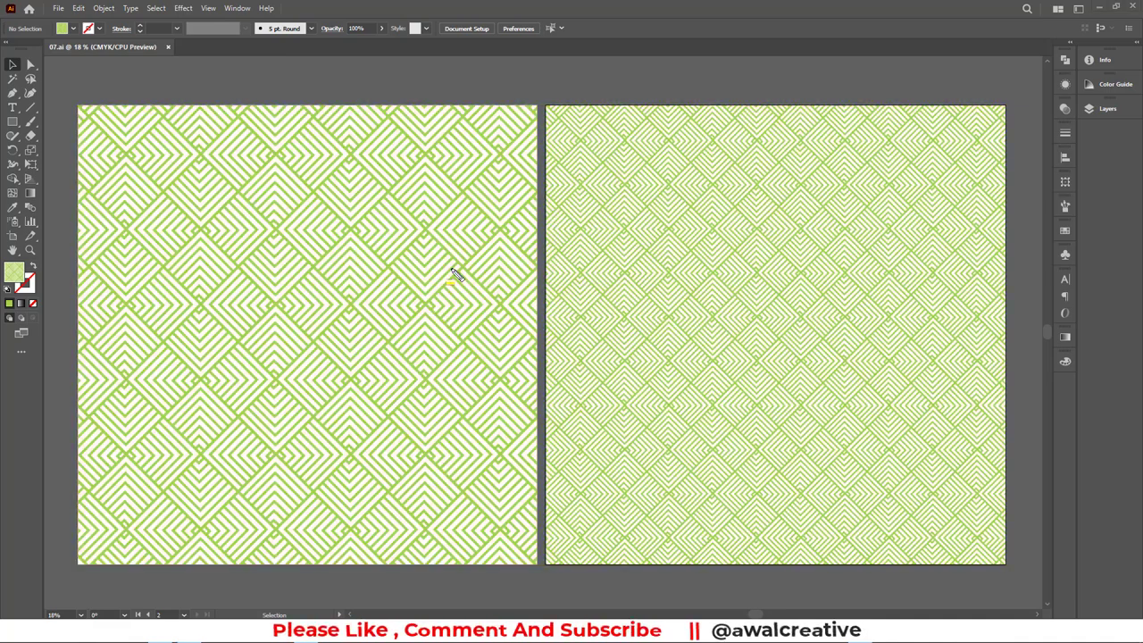
click(226, 79)
Step: Start a new document at 3000 × 3000 px with RGB Color mode and create it
click(59, 11)
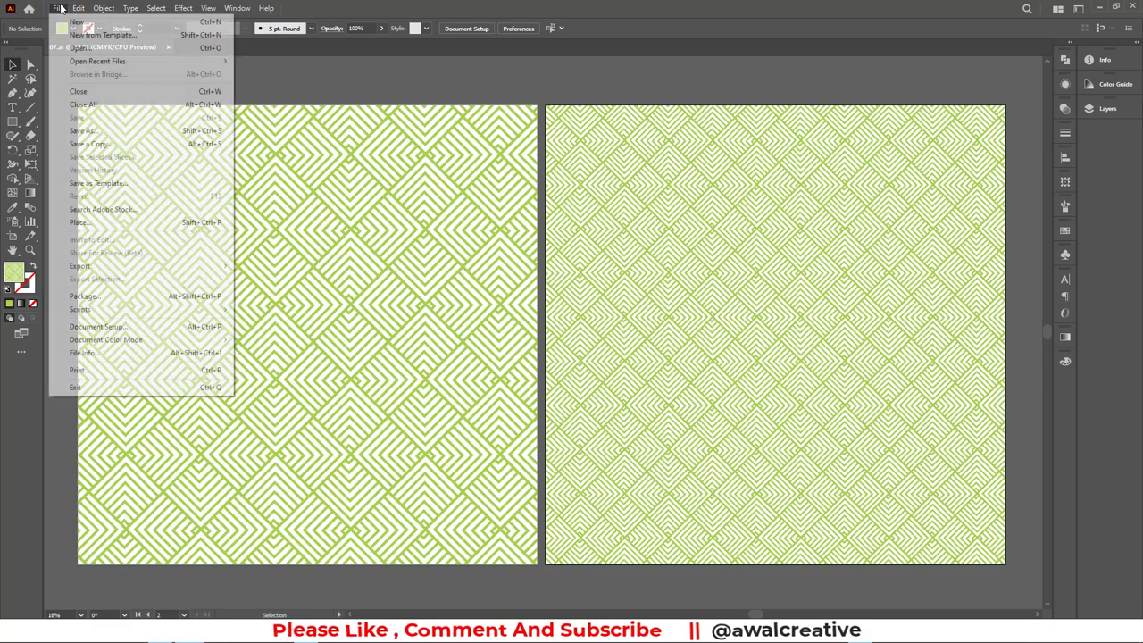
click(77, 22)
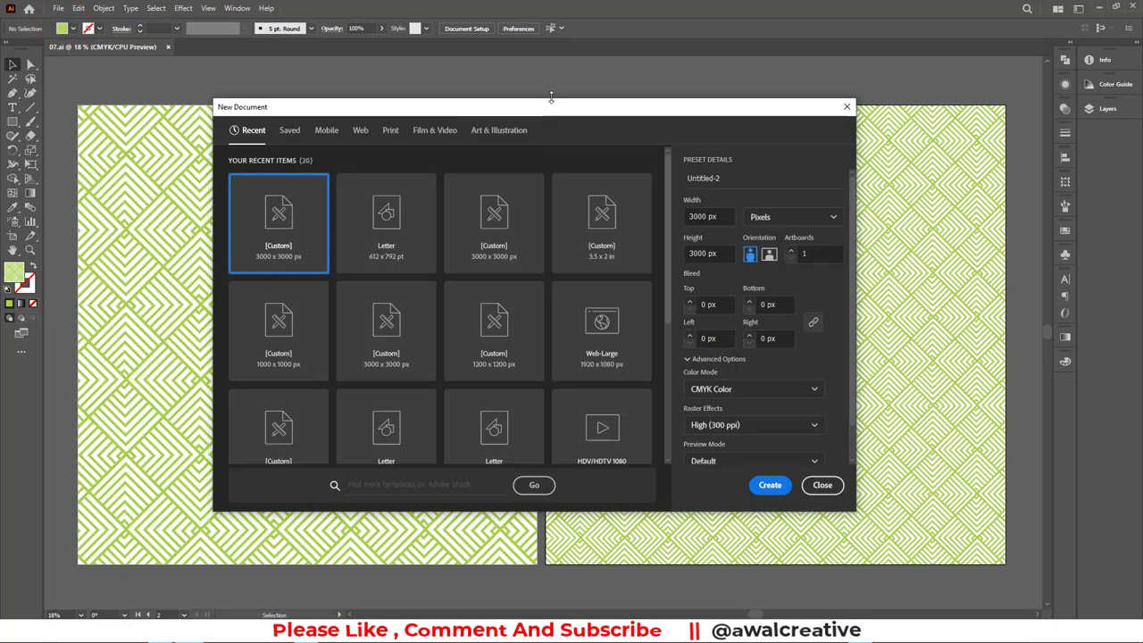
click(725, 217)
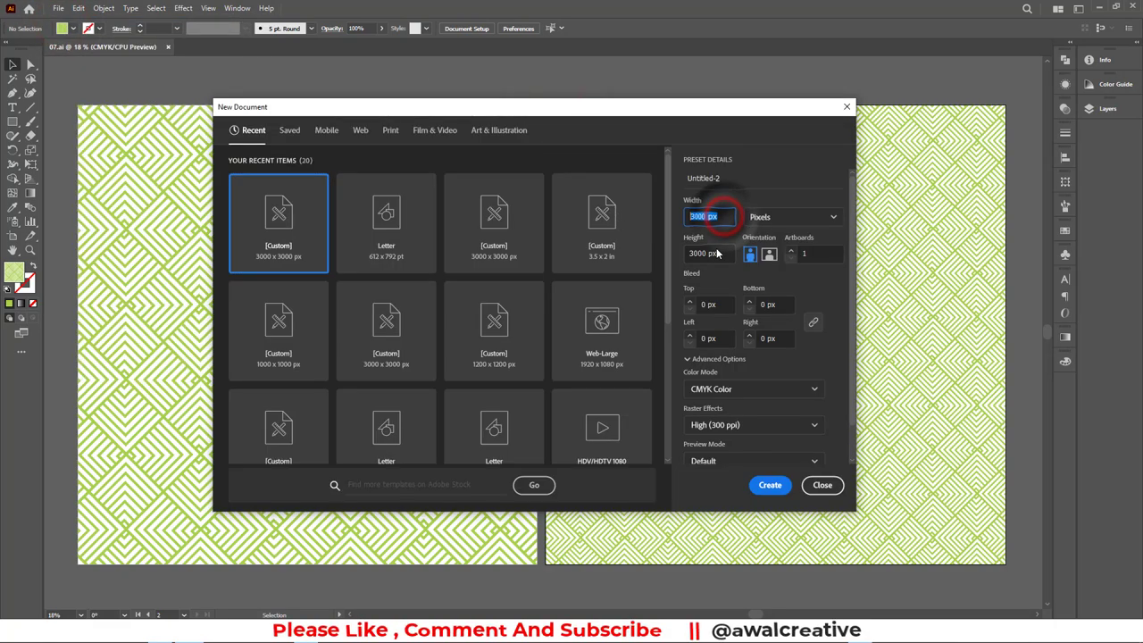
click(720, 254)
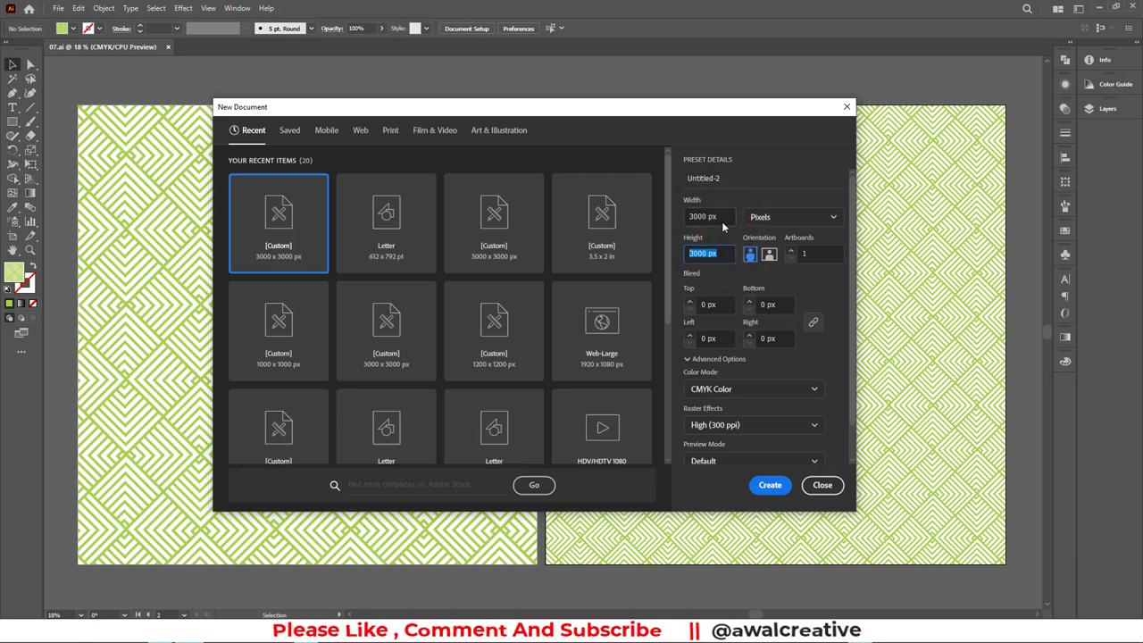
click(740, 389)
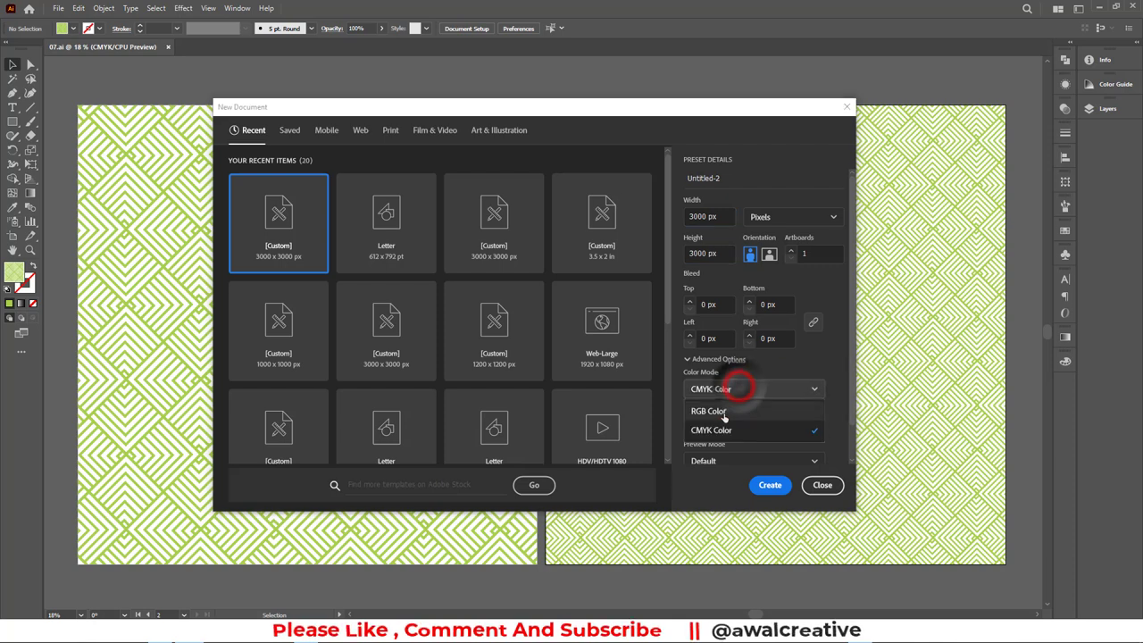
click(725, 412)
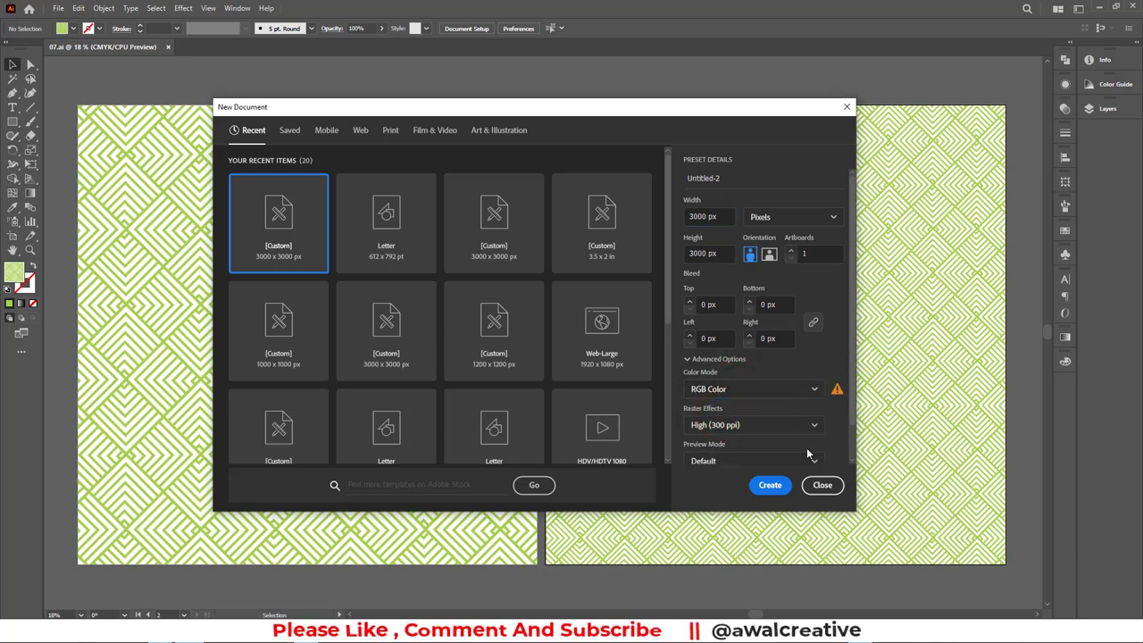
click(770, 485)
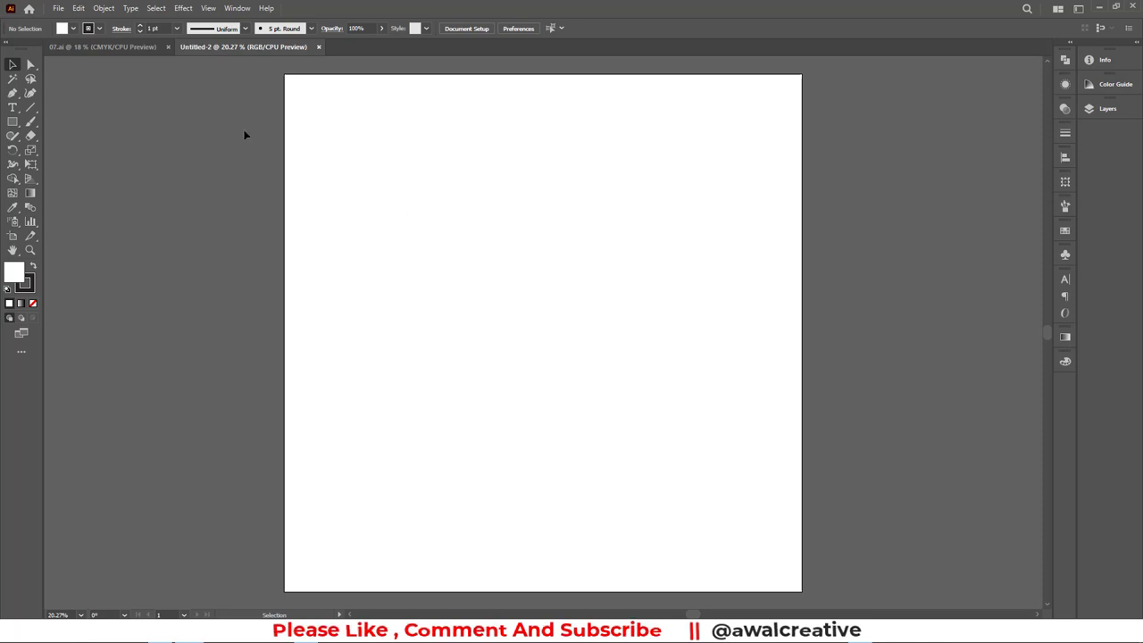
Step: Glance at the 07.ai reference, then choose the plain Rectangle tool in Untitled-2
click(139, 47)
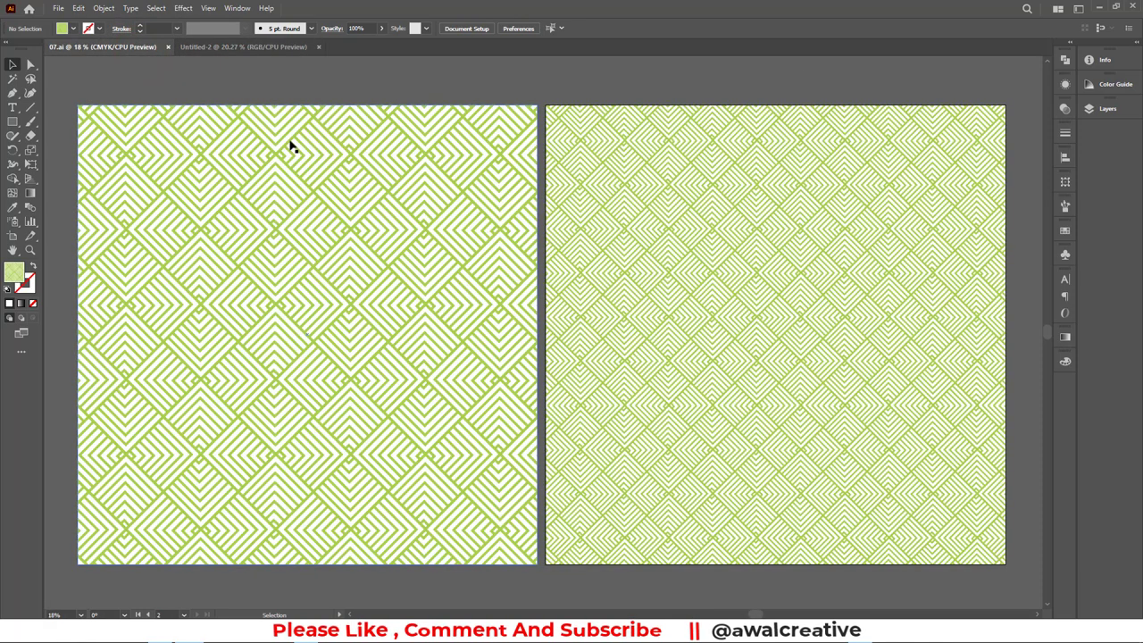
click(246, 48)
click(13, 123)
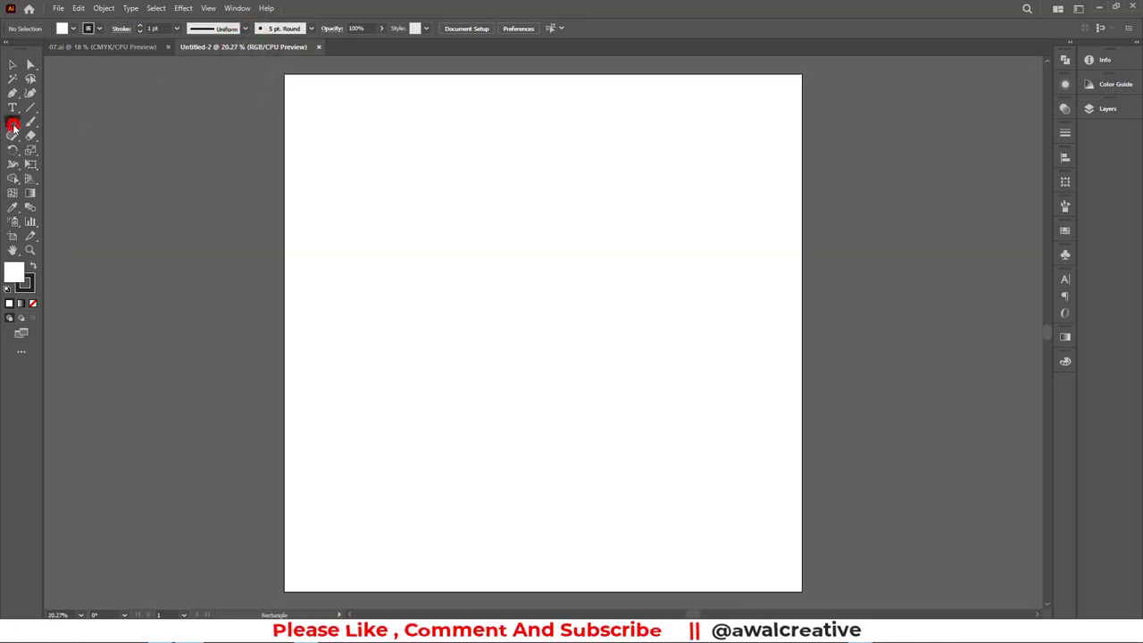
drag(12, 127, 50, 122)
click(55, 122)
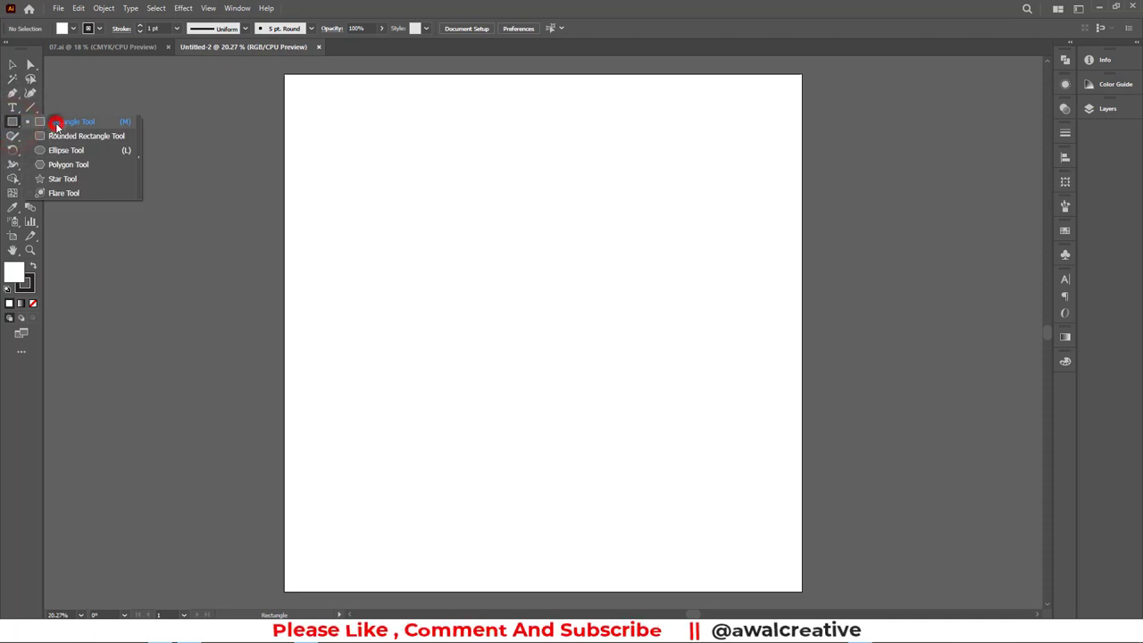
Step: Set fill to None and stroke to 25 pt, then draw a square on the upper-left artboard
click(73, 29)
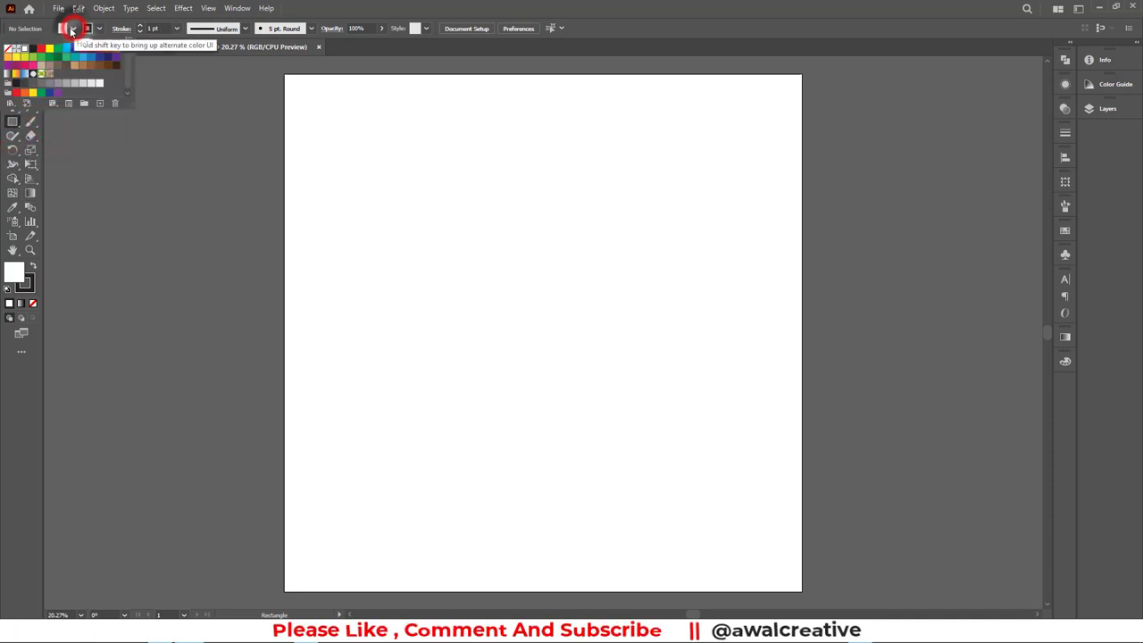
click(8, 47)
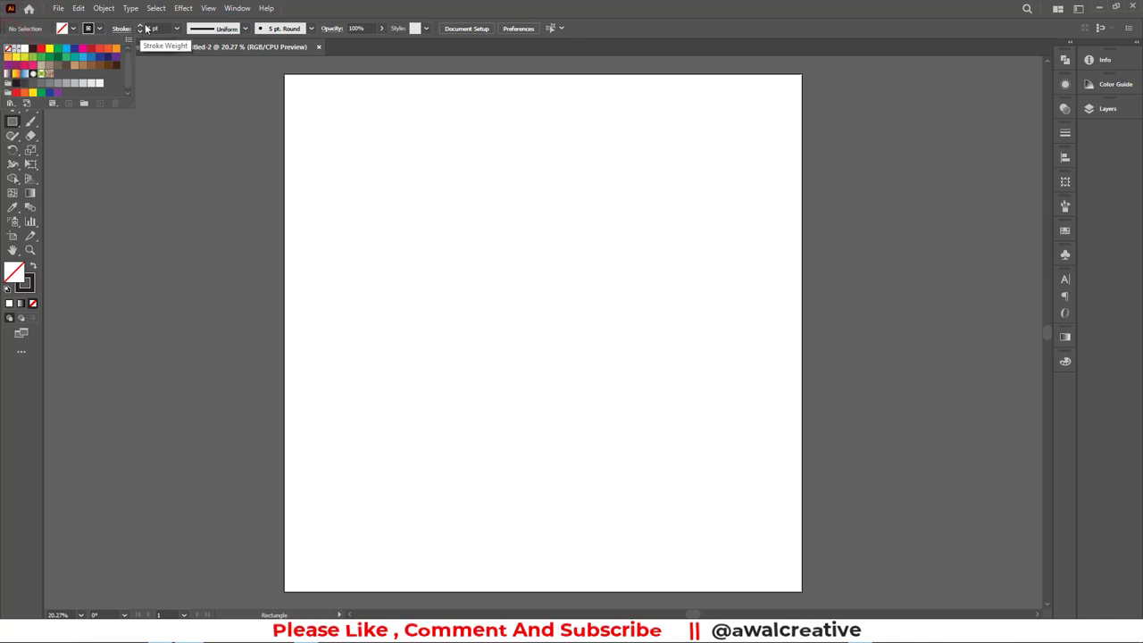
click(159, 28)
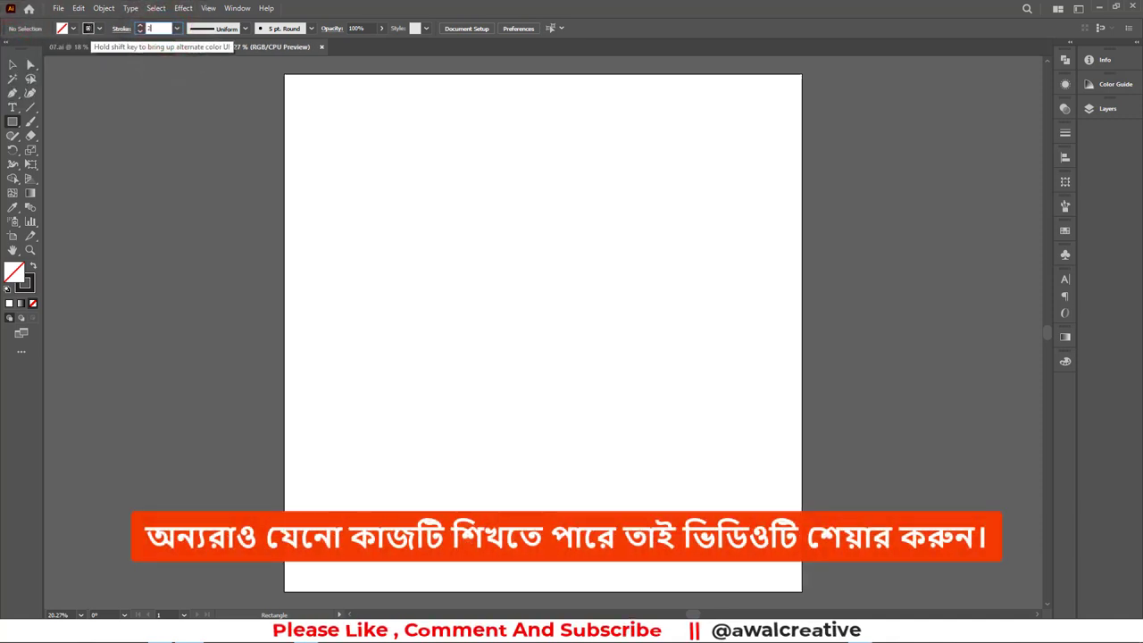
text(25)
key(Return)
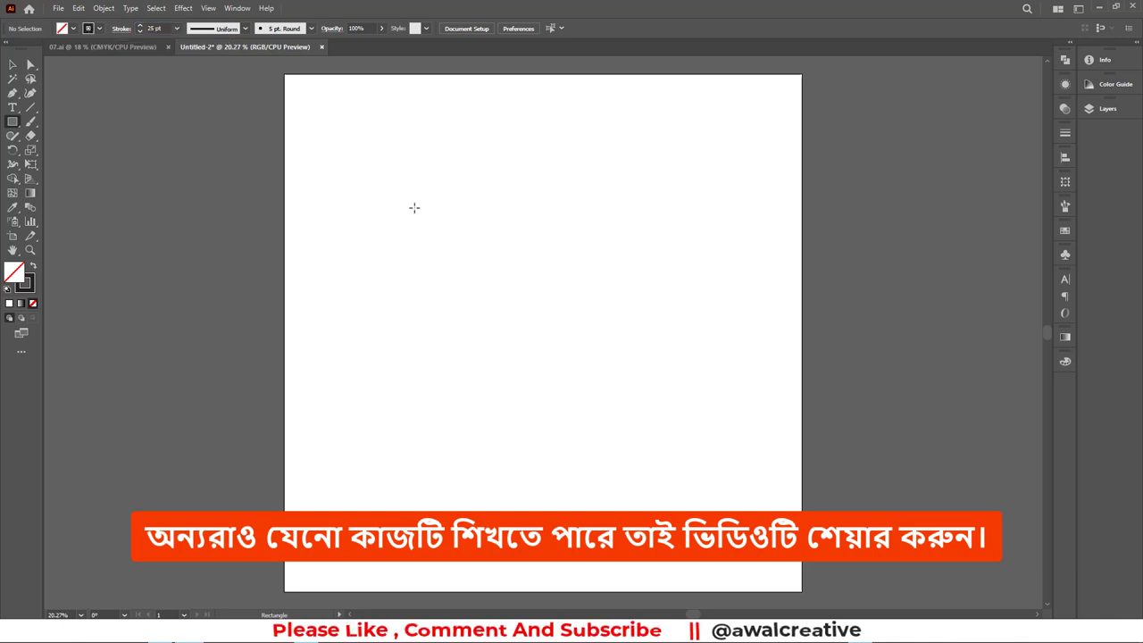
drag(410, 189, 599, 320)
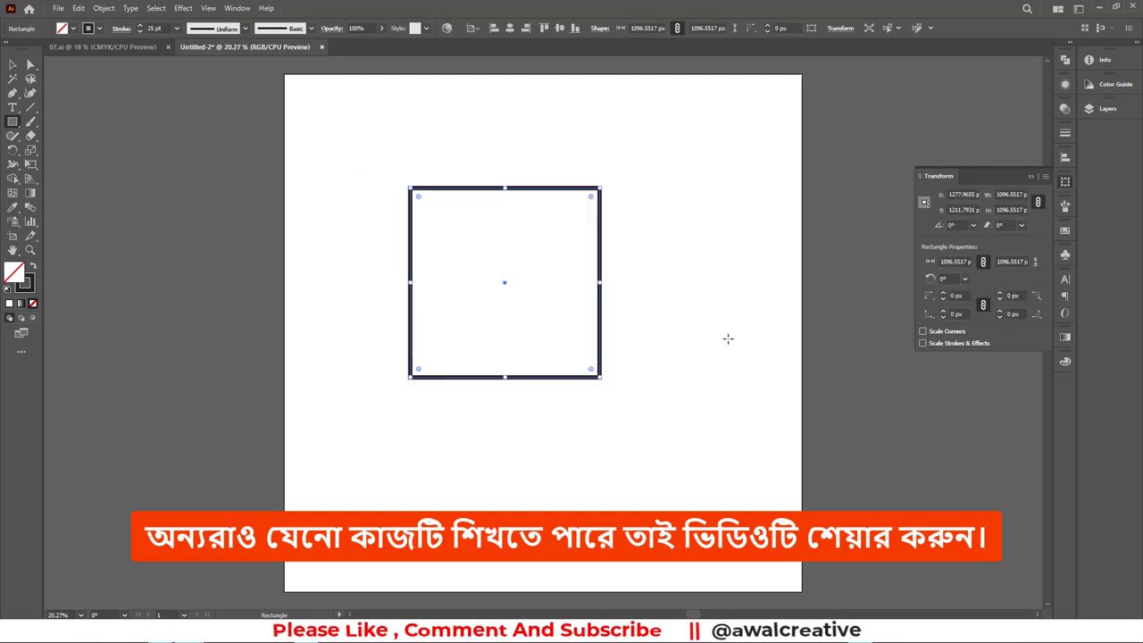
click(12, 65)
Step: Select the square and thicken its stroke to 35 pt
click(485, 159)
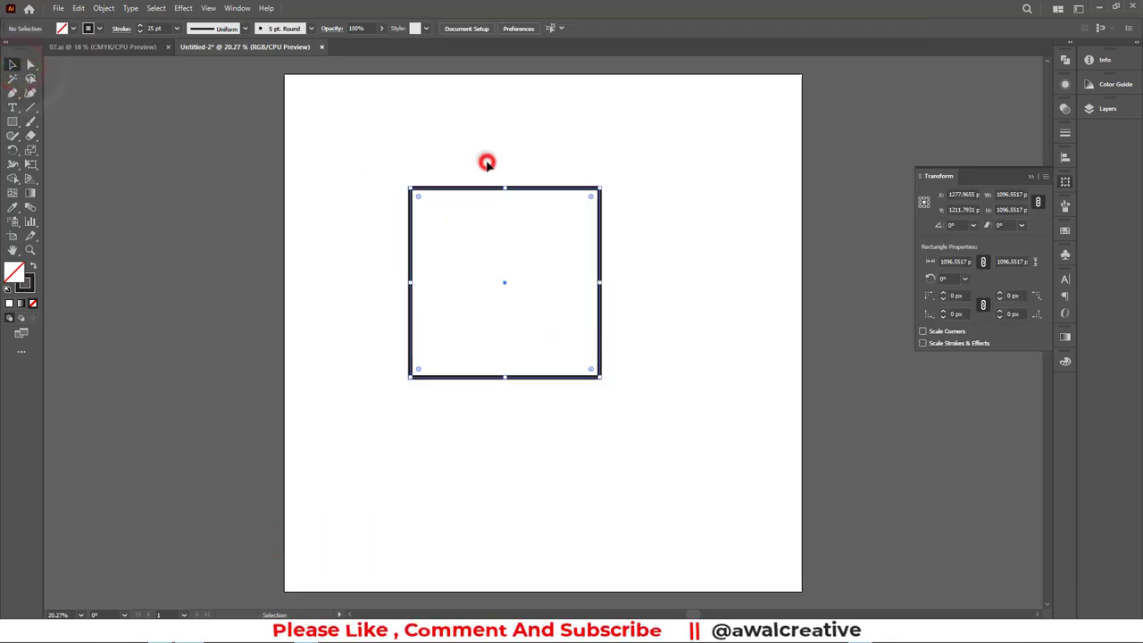
click(489, 189)
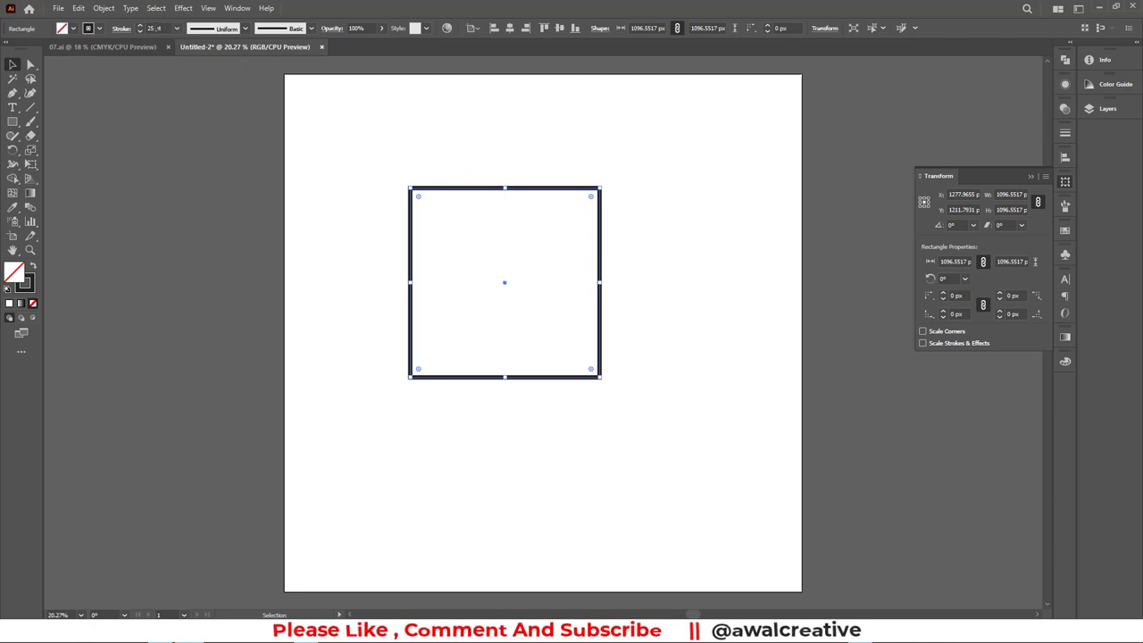
click(155, 28)
text(35)
key(Return)
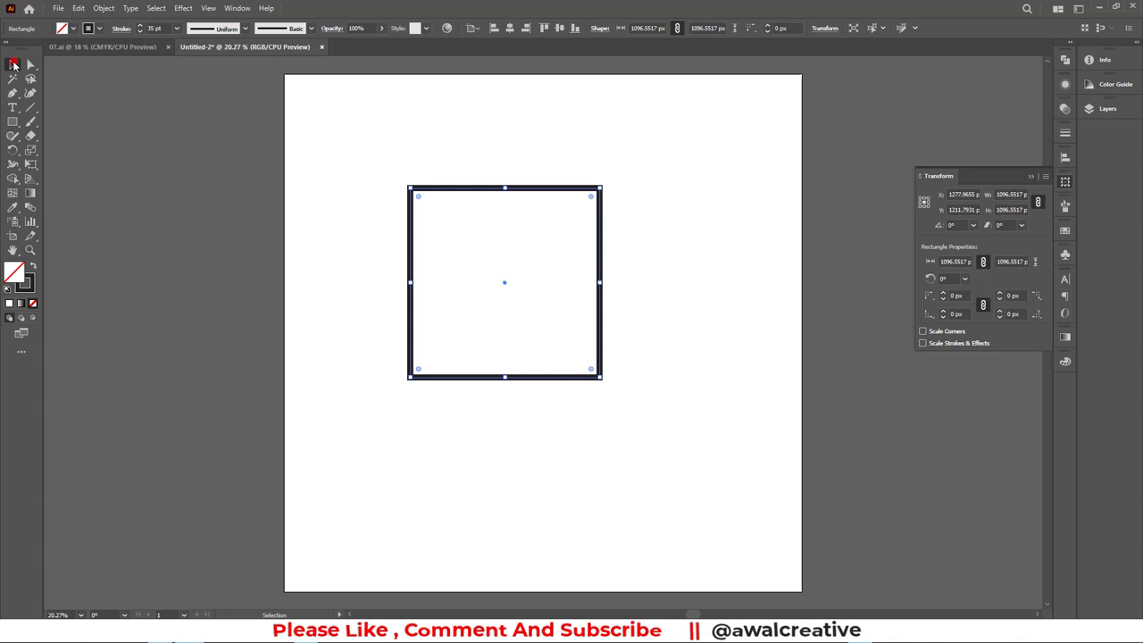
Step: Enlarge the square to about 1448 px and rotate it 45° into a diamond
click(464, 191)
drag(603, 282, 632, 282)
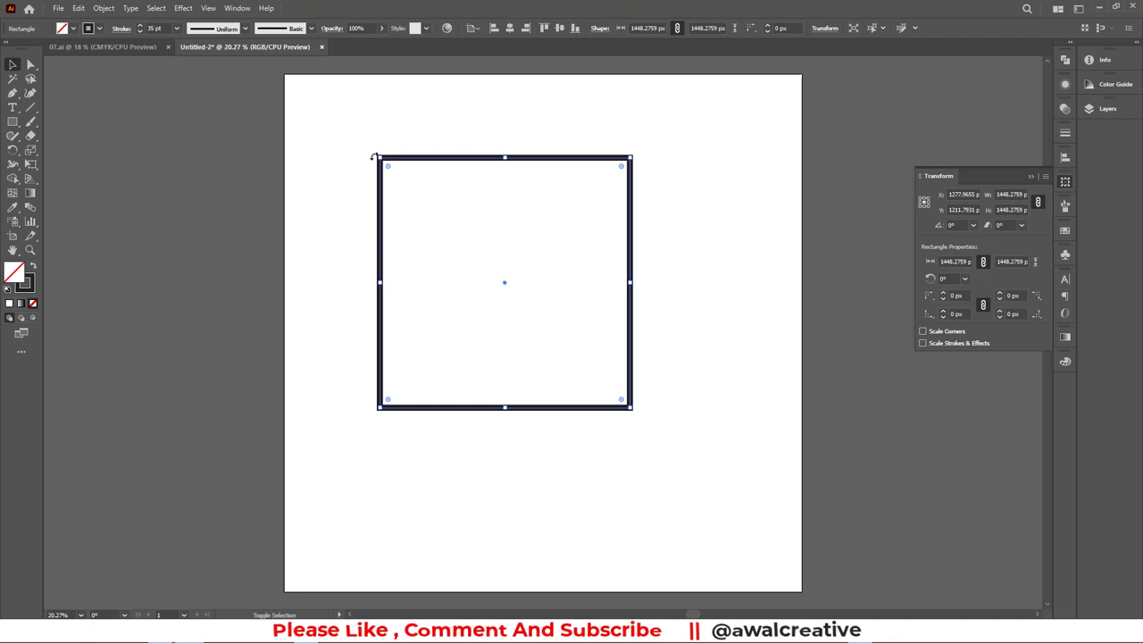
drag(373, 157, 580, 174)
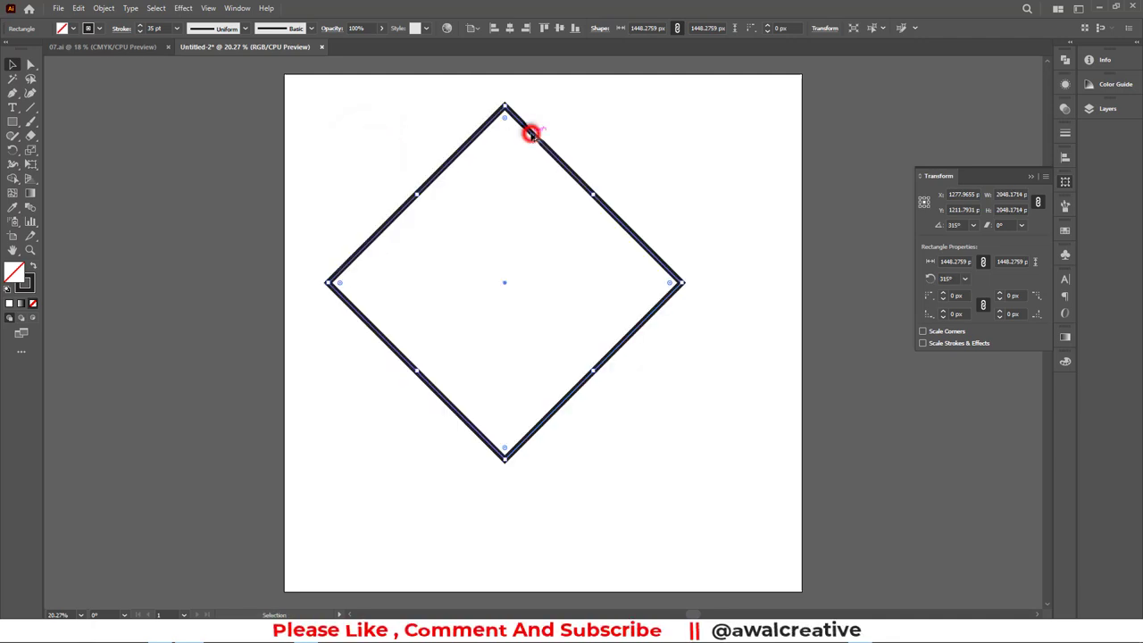
Step: Copy the diamond about 40 px straight down, then repeat the copy three more times with Ctrl+D
drag(533, 134, 534, 164)
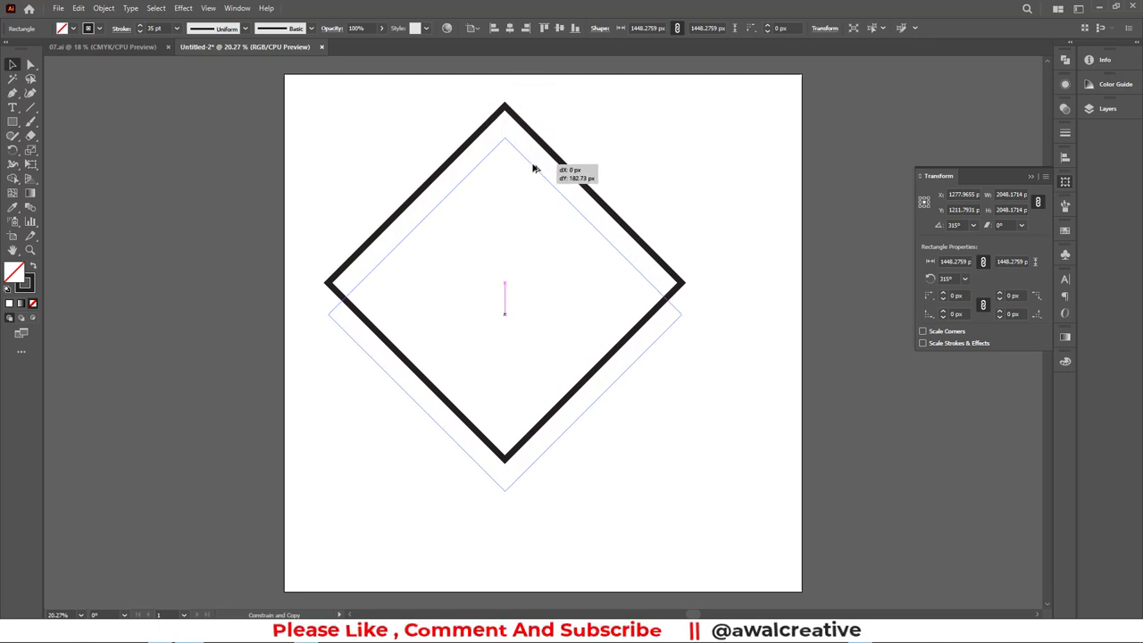
drag(531, 164, 533, 171)
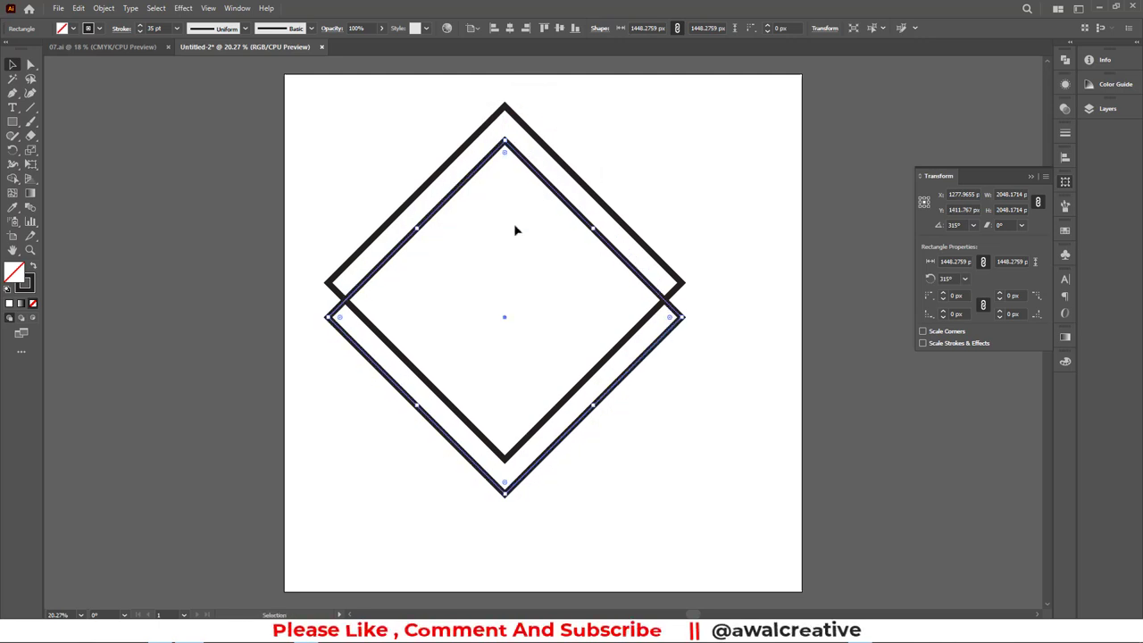
key(a)
key(ctrl+d)
key(ctrl+d)
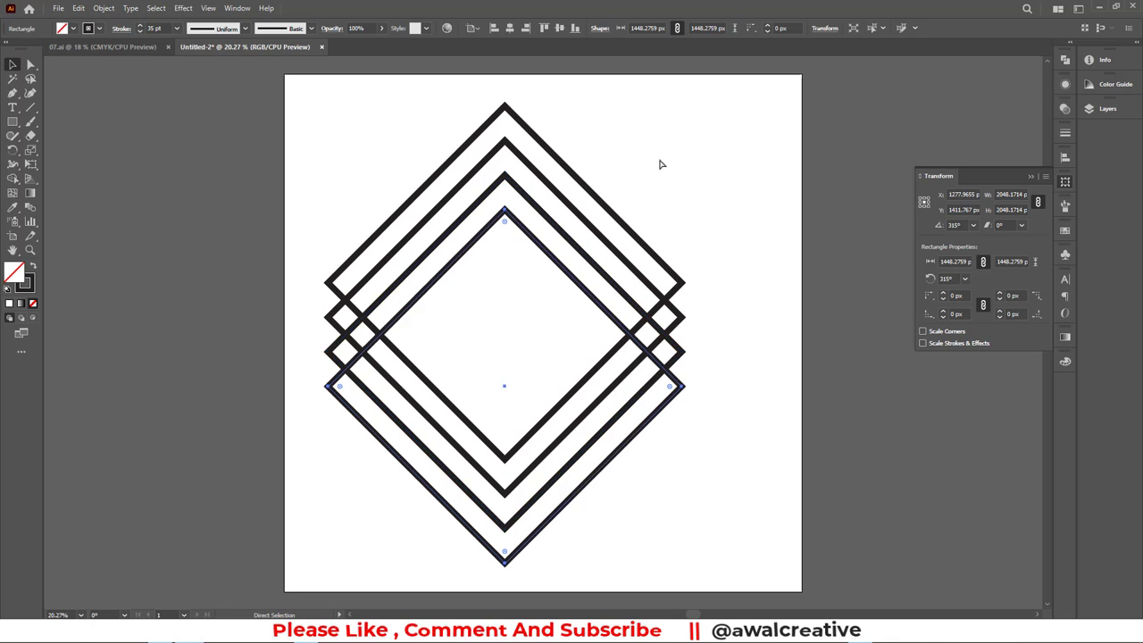
key(ctrl+d)
key(ctrl+d)
key(ctrl+d)
key(ctrl+d)
key(ctrl+d)
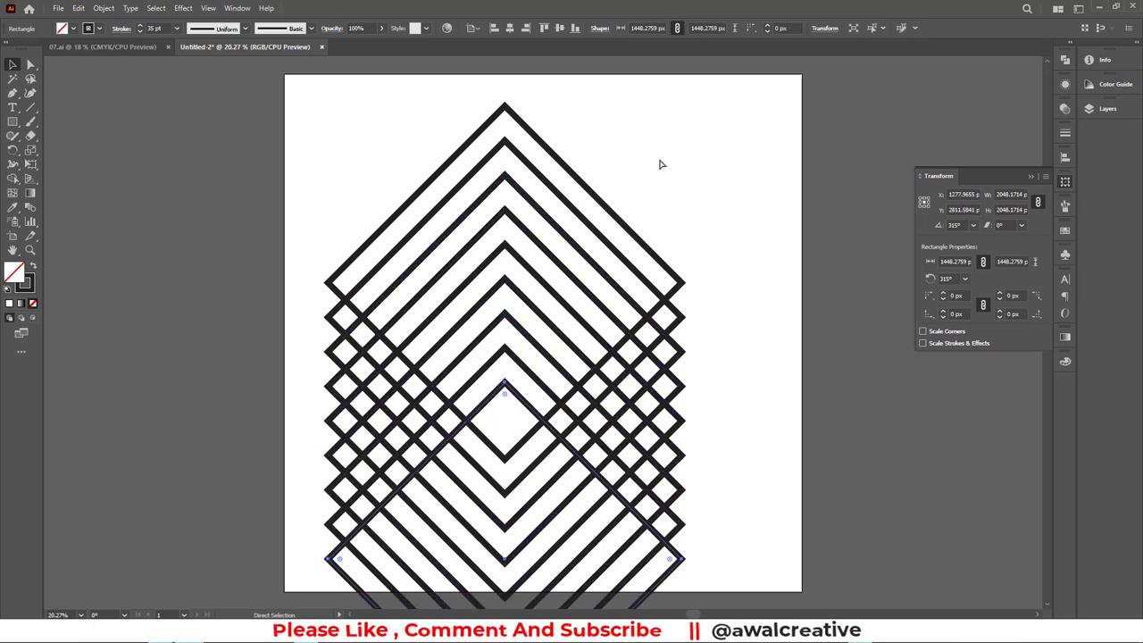
key(ctrl+d)
Step: Select all the diamonds, rotate them 45° upright, and move the set up and right
key(a)
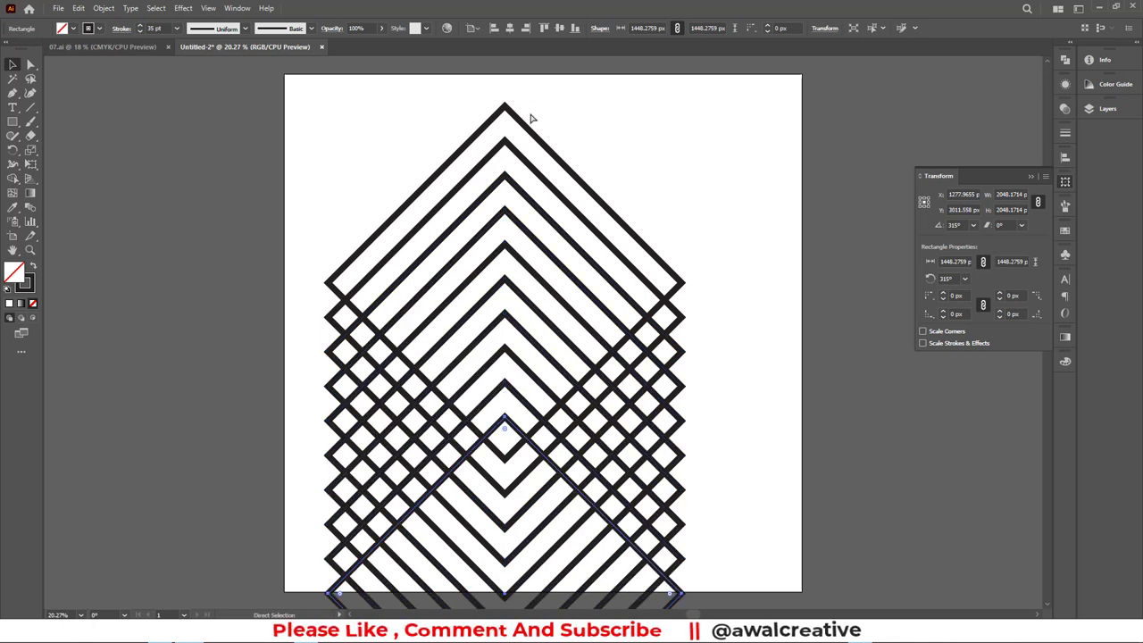
key(v)
key(ctrl+a)
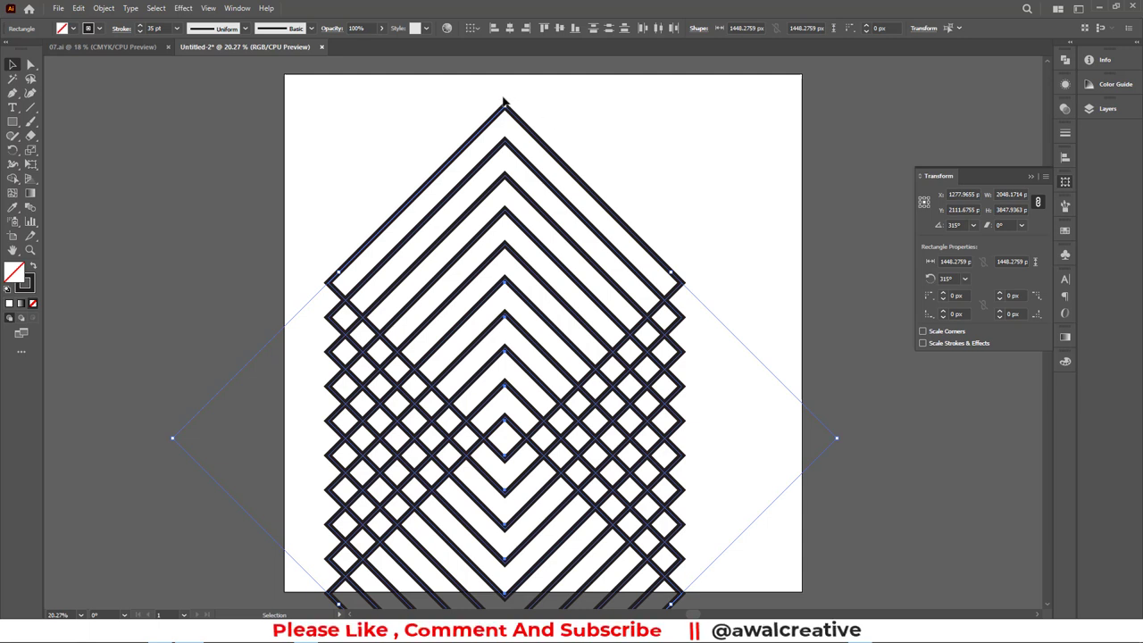
drag(500, 102, 265, 173)
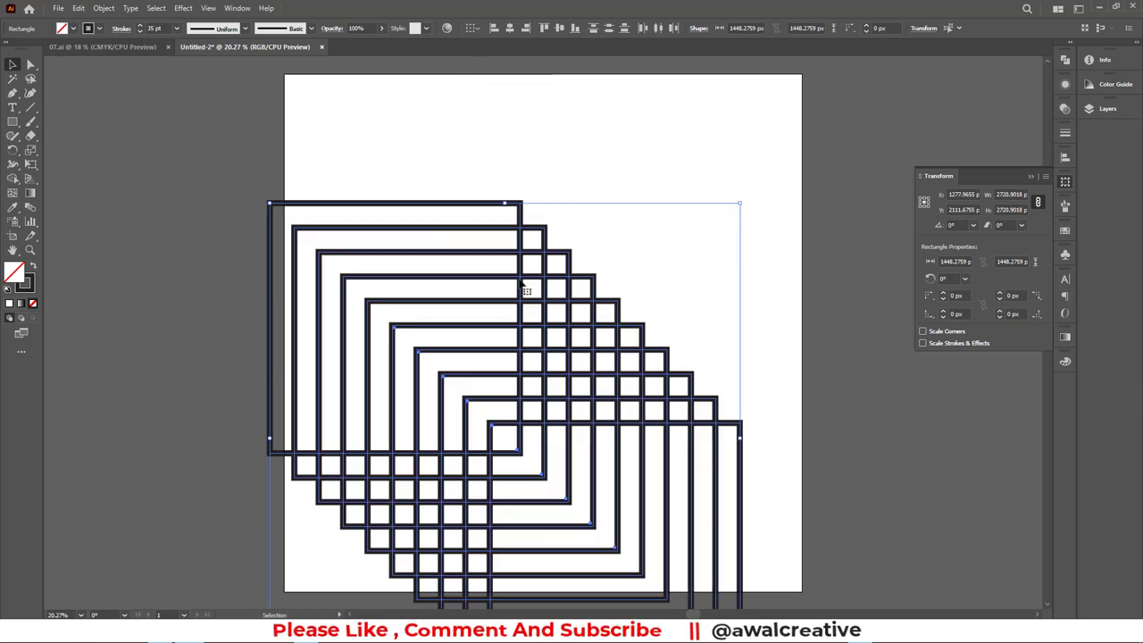
drag(523, 284, 570, 222)
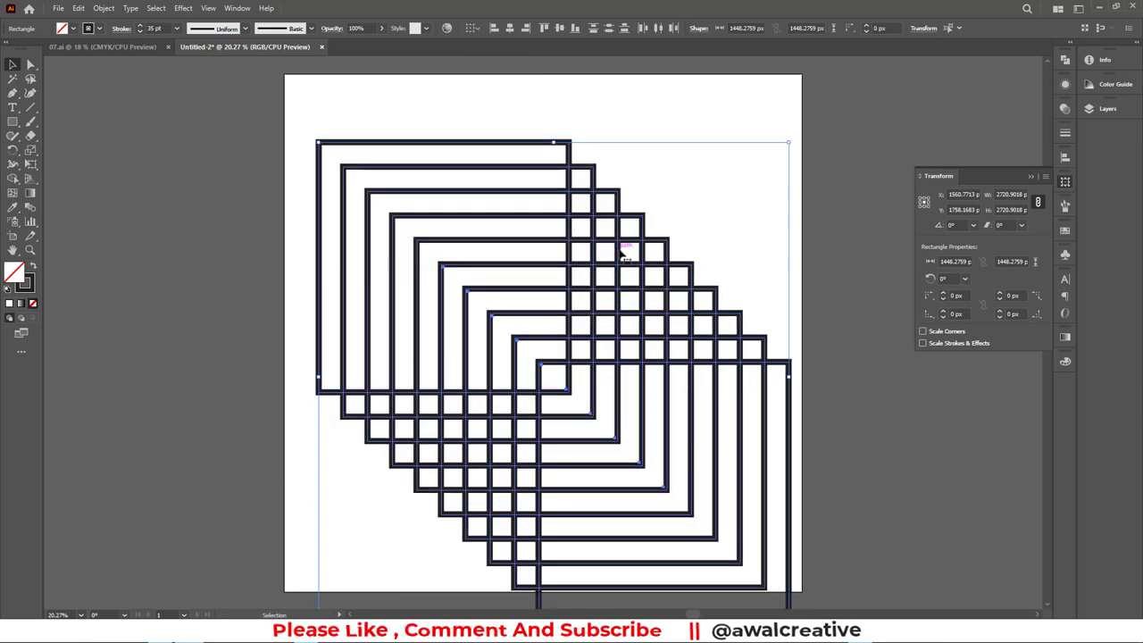
Step: Cancel out of Expand, then set the rectangle outlines' stroke weight to 48 pt
click(105, 8)
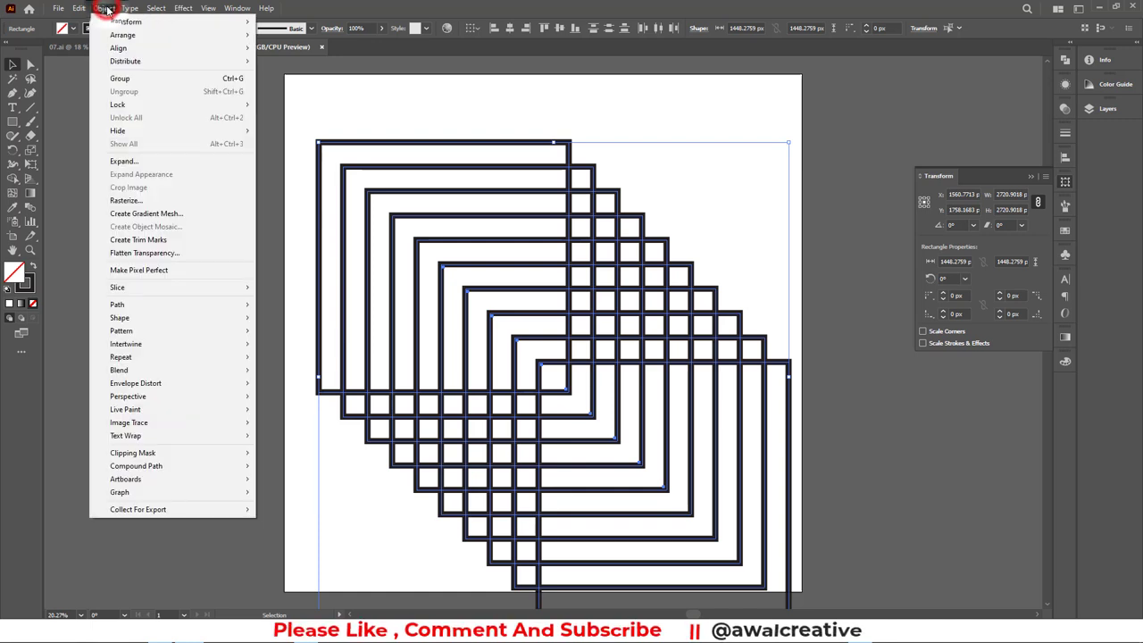
click(125, 161)
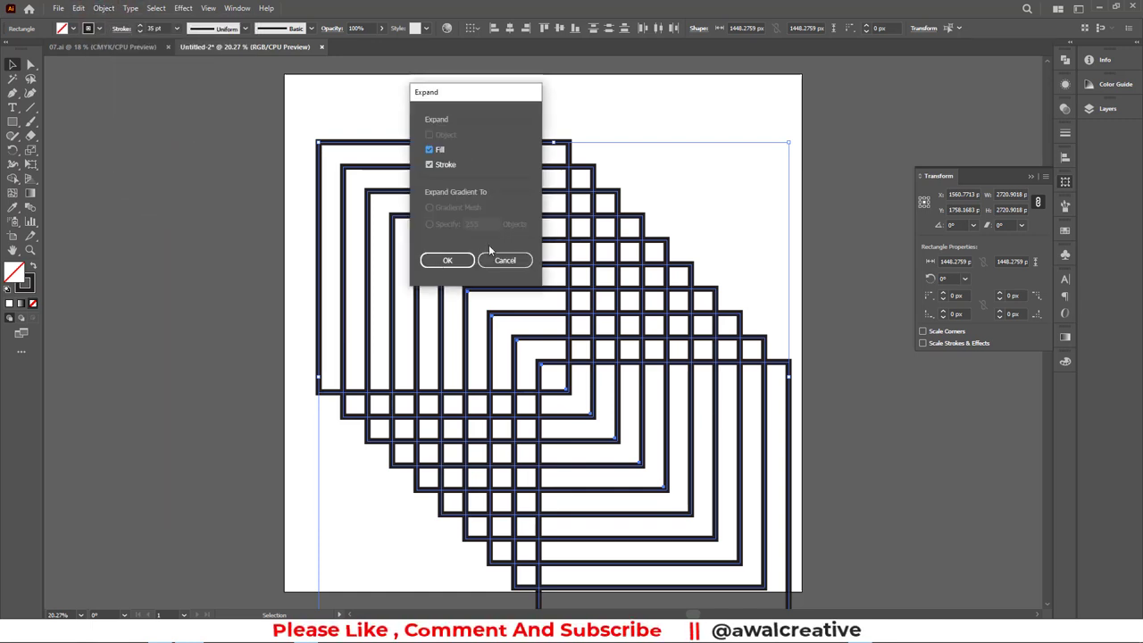
click(507, 259)
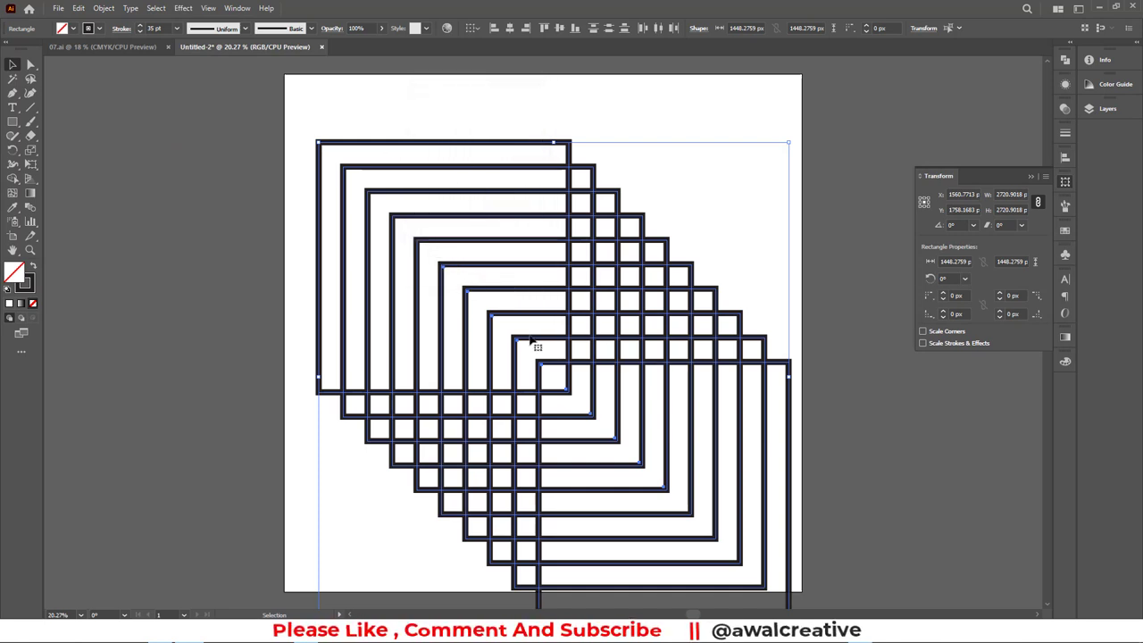
click(140, 27)
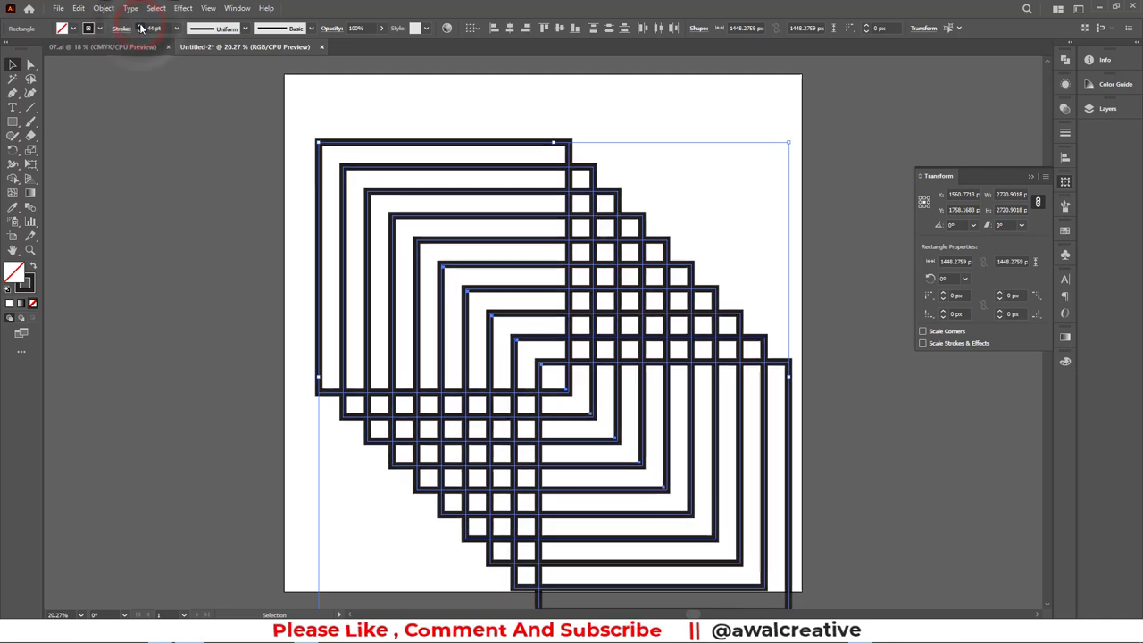
click(141, 28)
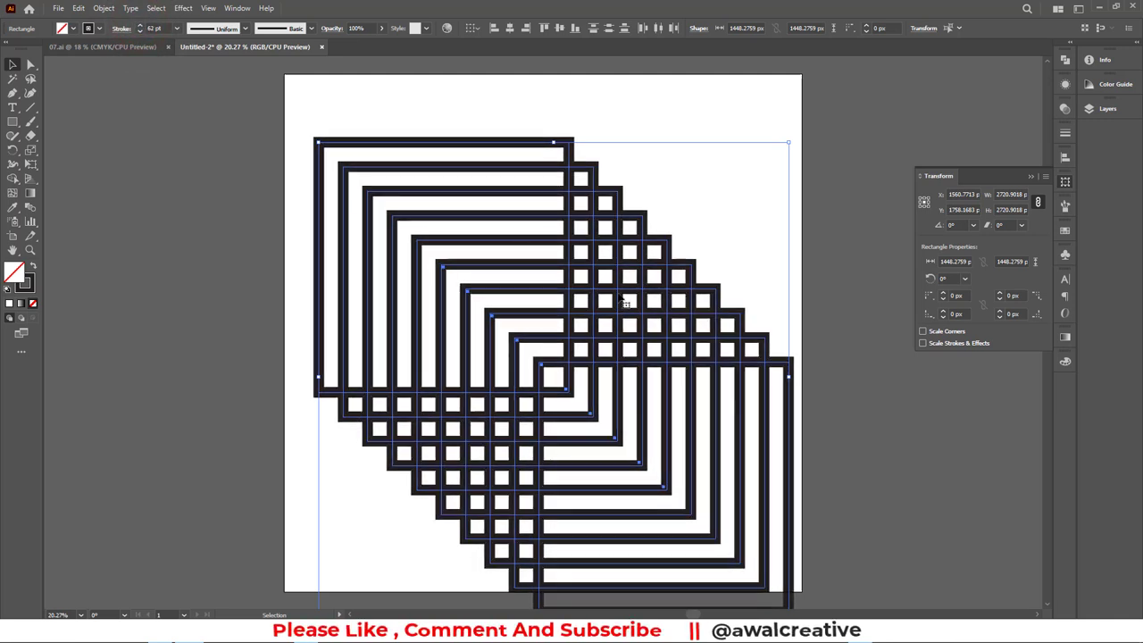
click(140, 31)
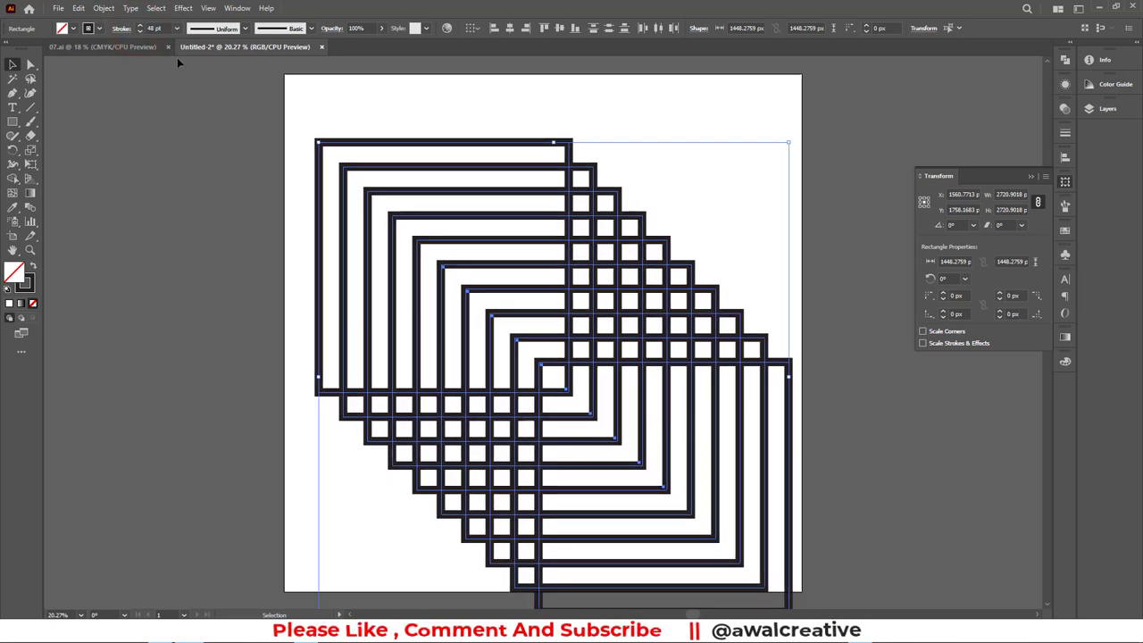
Step: Expand the 48 pt strokes into grouped filled outline shapes
click(104, 8)
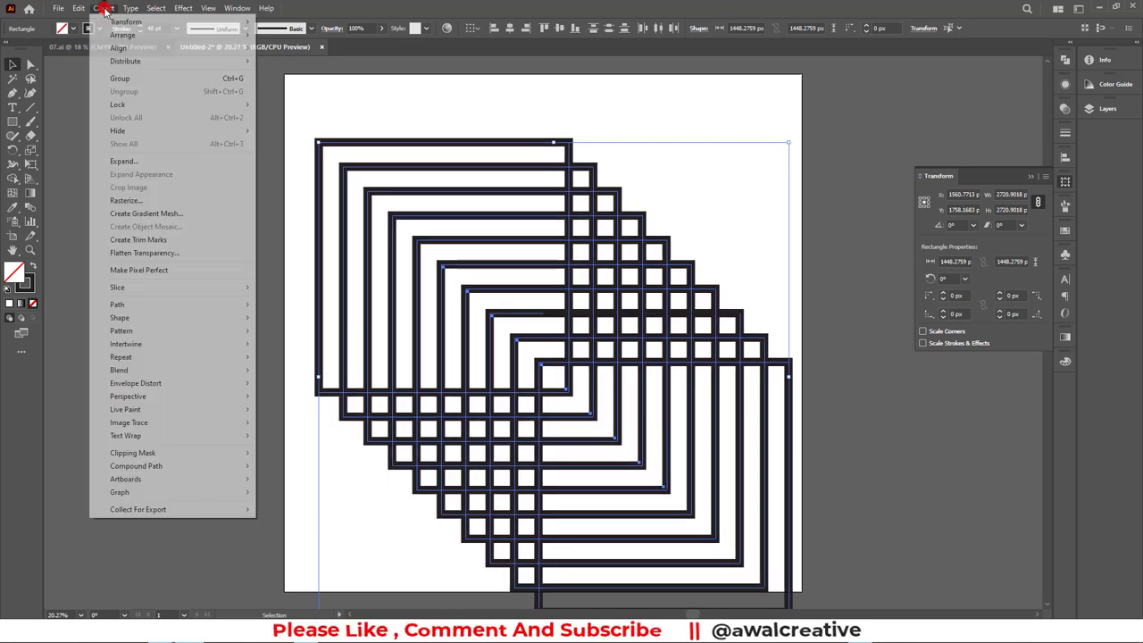
click(141, 160)
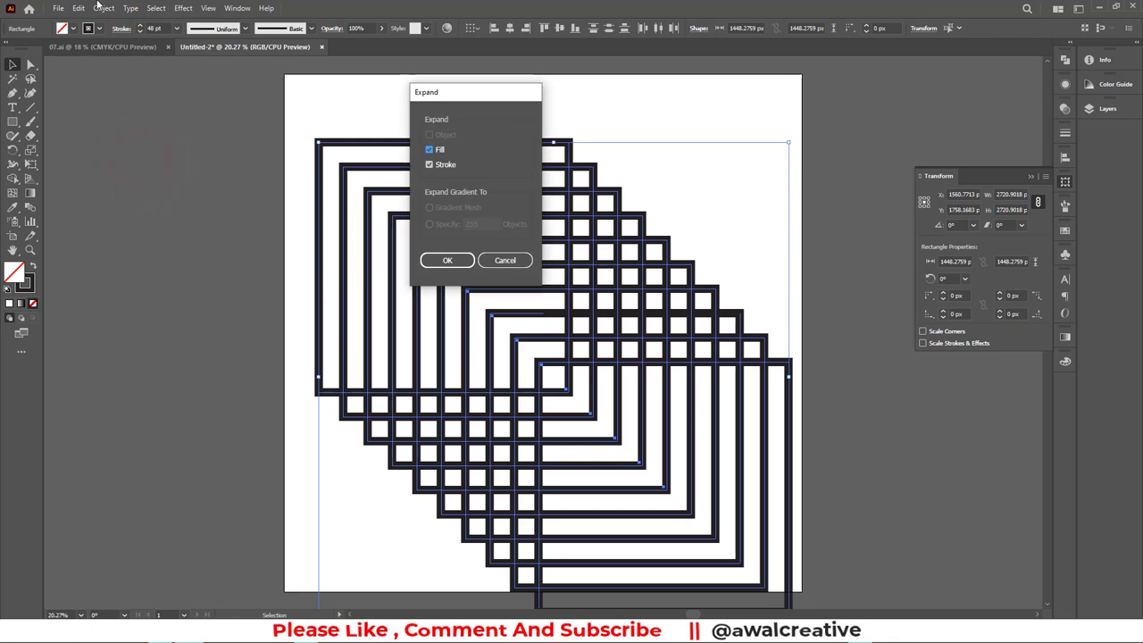
click(449, 260)
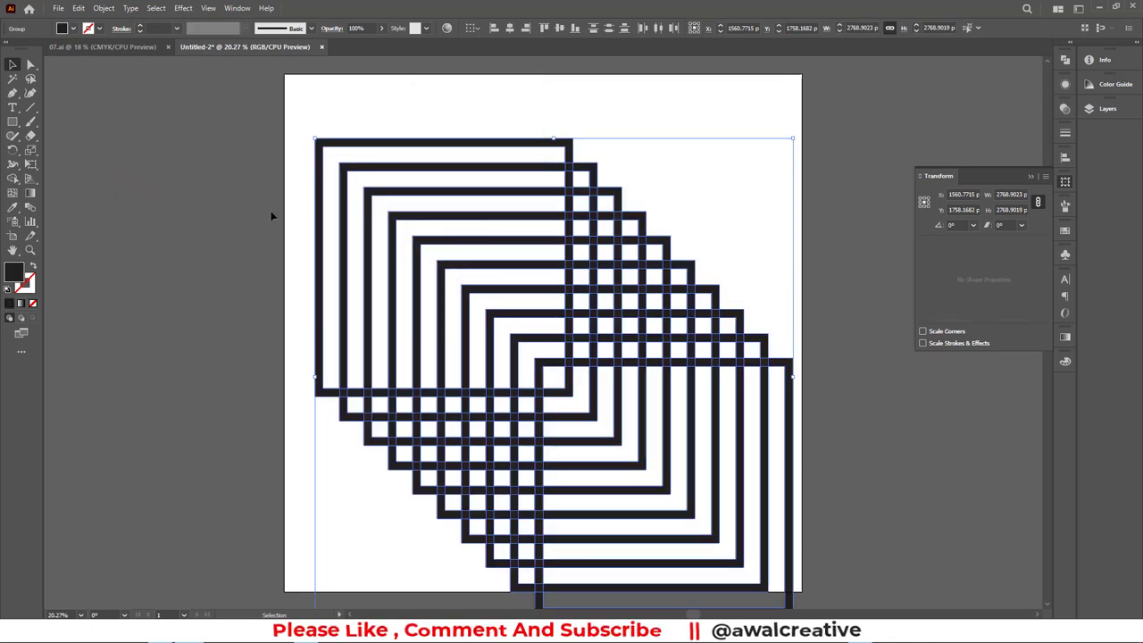
Step: With Shape Builder, delete the overlapping middle cells and the lower-left grid pieces
click(15, 177)
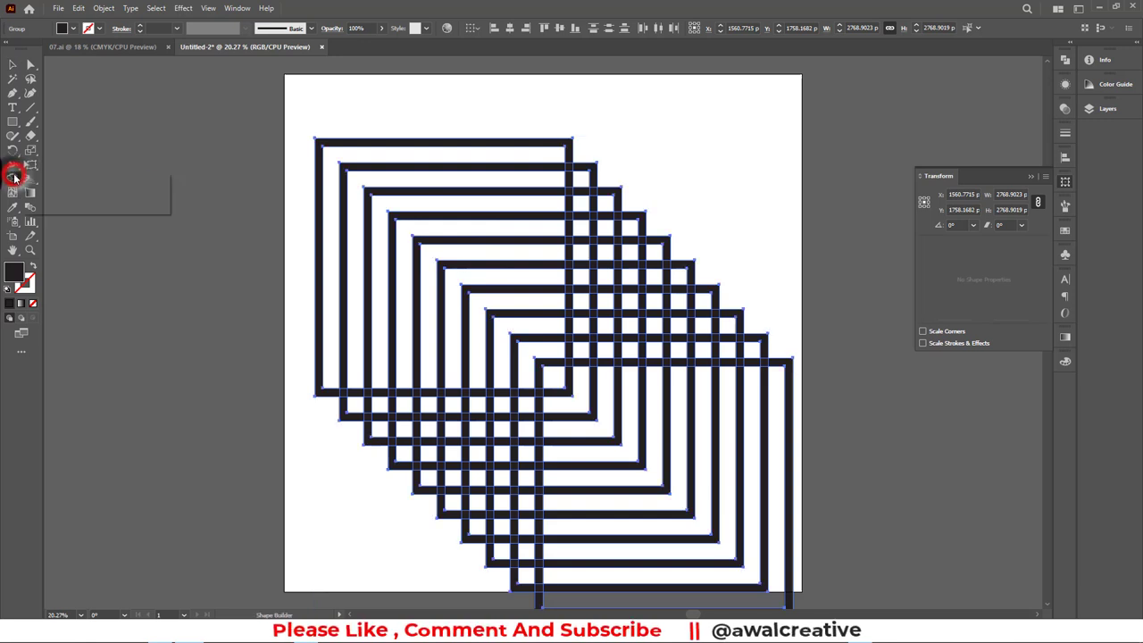
click(57, 174)
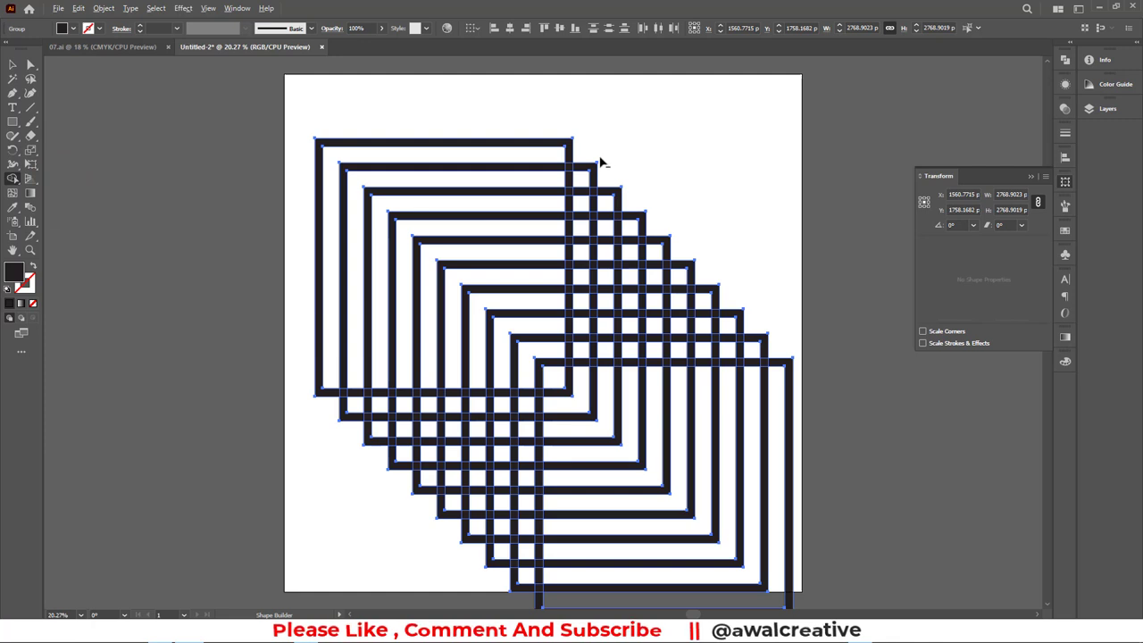
mouse_move(591, 158)
mouse_down()
mouse_move(581, 586)
mouse_move(485, 571)
mouse_move(340, 451)
mouse_move(376, 409)
mouse_move(533, 407)
mouse_up()
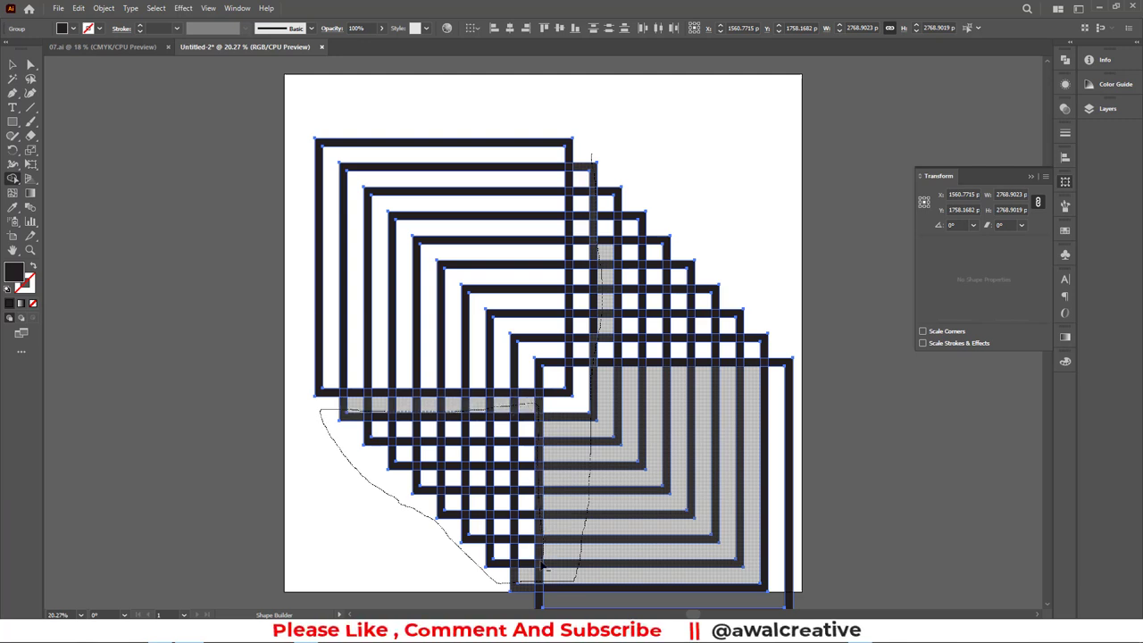
mouse_move(490, 550)
mouse_down()
mouse_move(491, 417)
mouse_move(510, 439)
mouse_up()
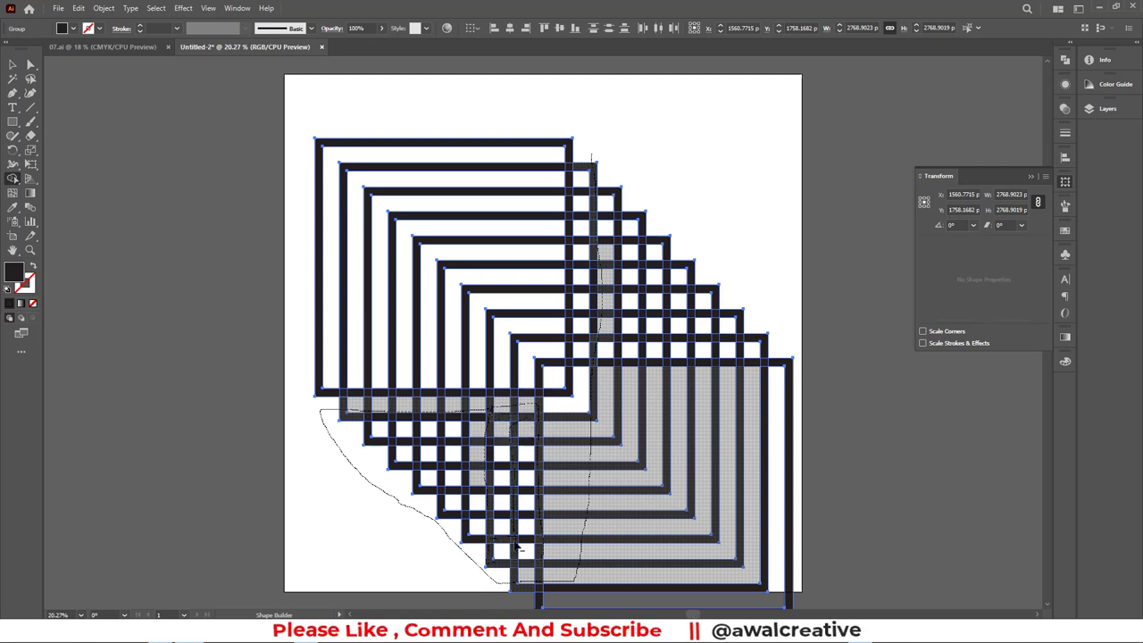
drag(476, 516, 446, 516)
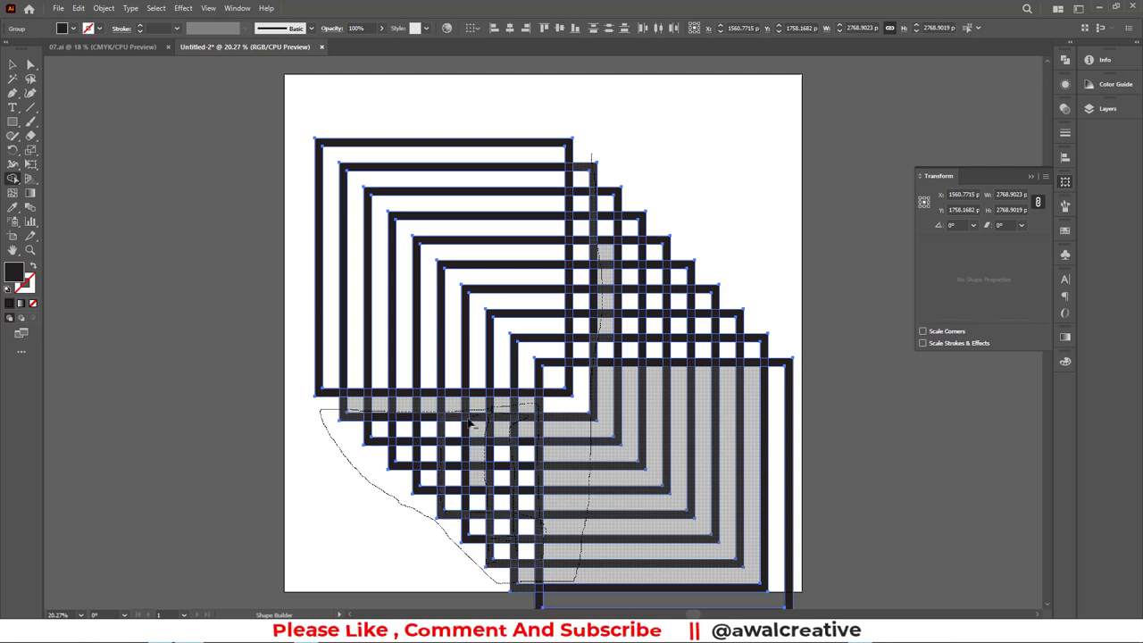
drag(470, 420, 461, 442)
drag(467, 520, 470, 521)
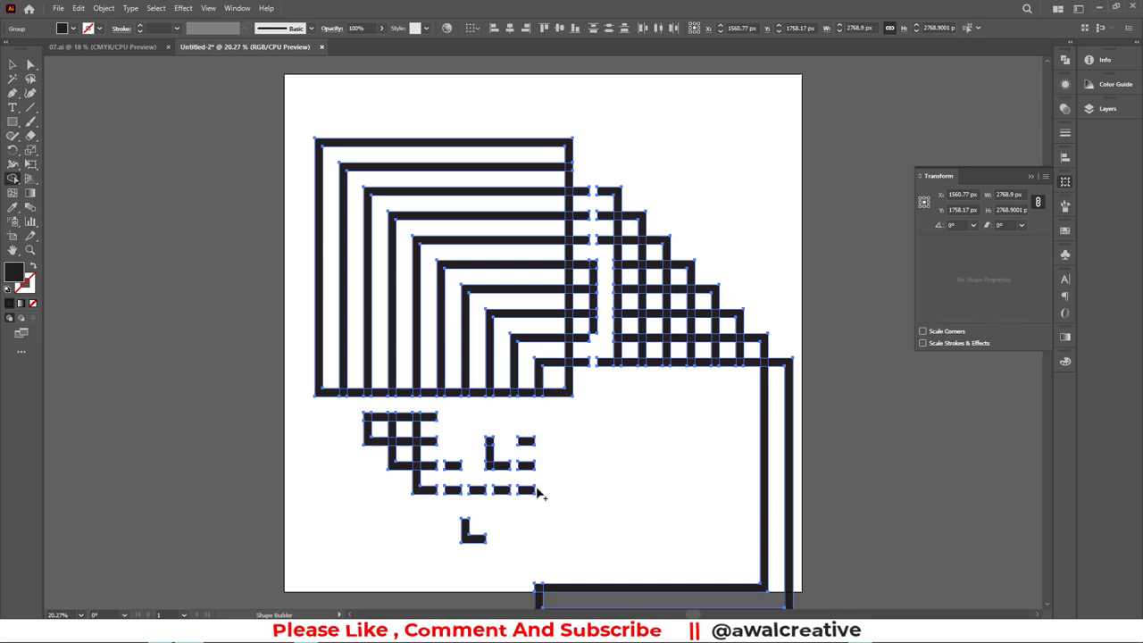
drag(357, 416, 449, 424)
mouse_move(358, 418)
mouse_down()
mouse_move(556, 459)
mouse_move(533, 490)
mouse_up()
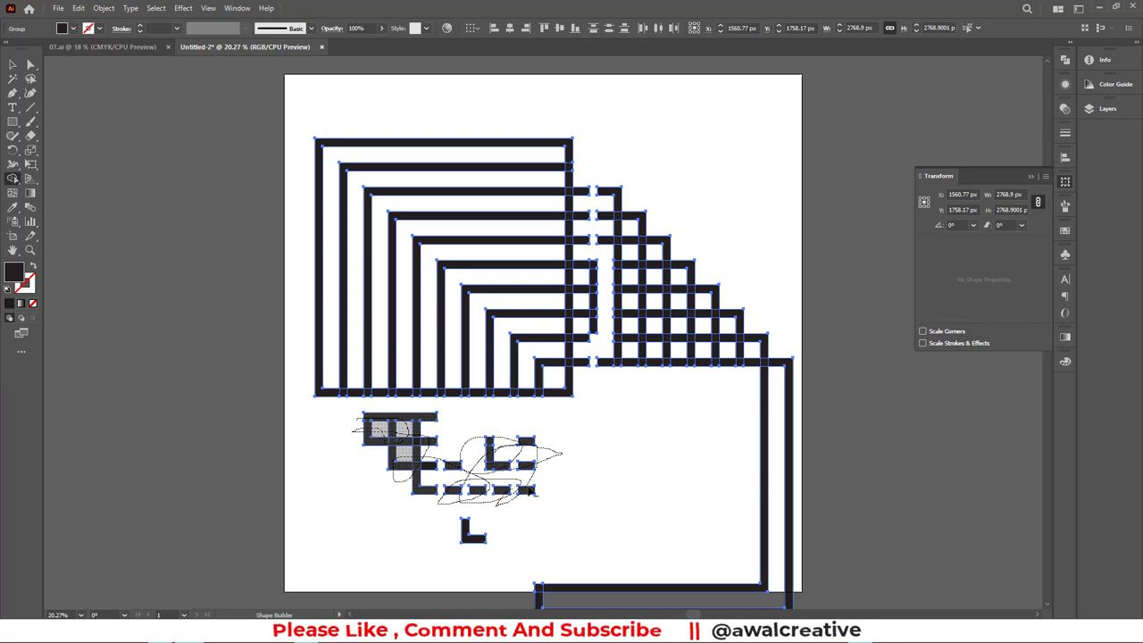
mouse_move(453, 507)
mouse_down()
mouse_move(471, 536)
mouse_move(416, 441)
mouse_up()
click(444, 438)
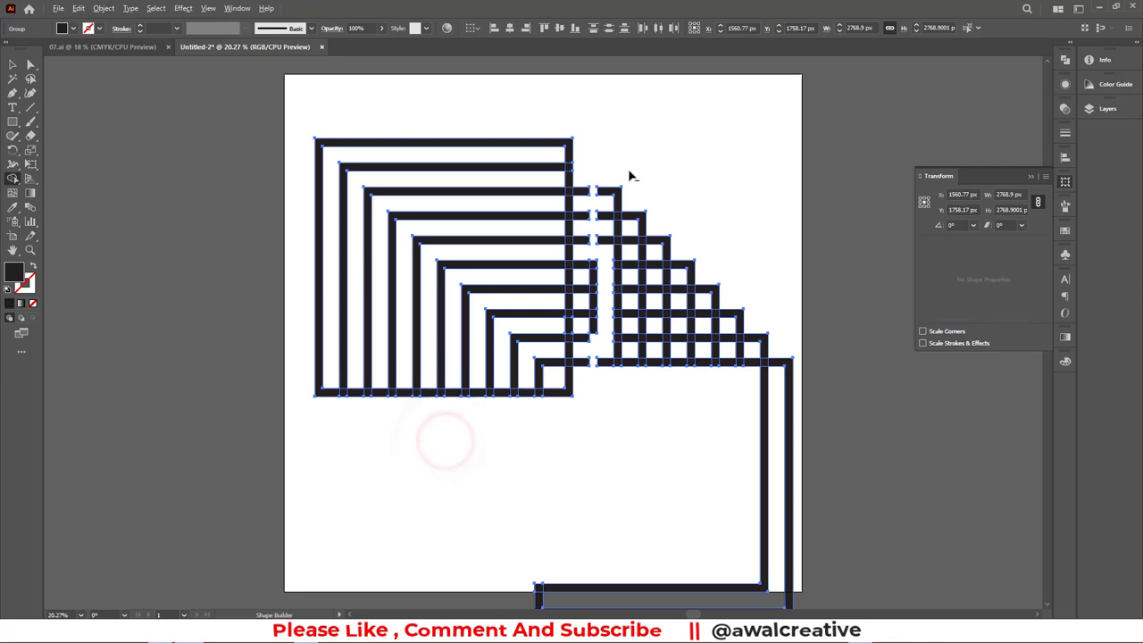
Step: Delete the overlapping cells and leftover fragments on the right side
mouse_move(608, 164)
mouse_down()
mouse_move(722, 258)
mouse_move(752, 510)
mouse_move(722, 313)
mouse_move(727, 396)
mouse_move(754, 357)
mouse_move(652, 255)
mouse_move(634, 199)
mouse_move(582, 298)
mouse_move(588, 367)
mouse_up()
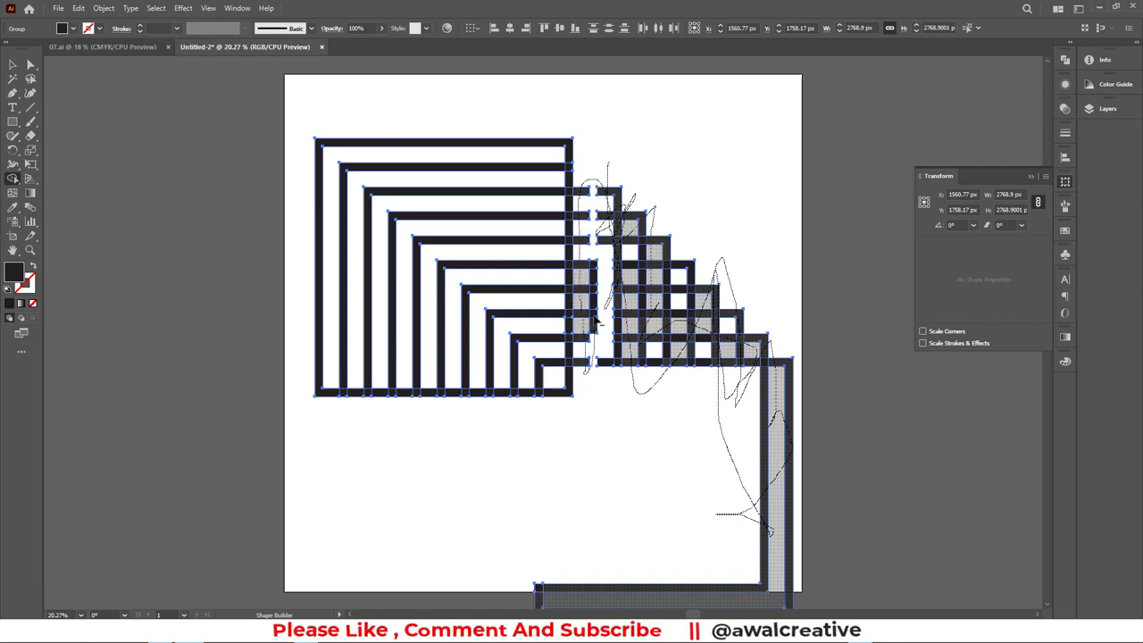
mouse_move(595, 320)
mouse_down()
mouse_move(599, 254)
mouse_move(613, 369)
mouse_up()
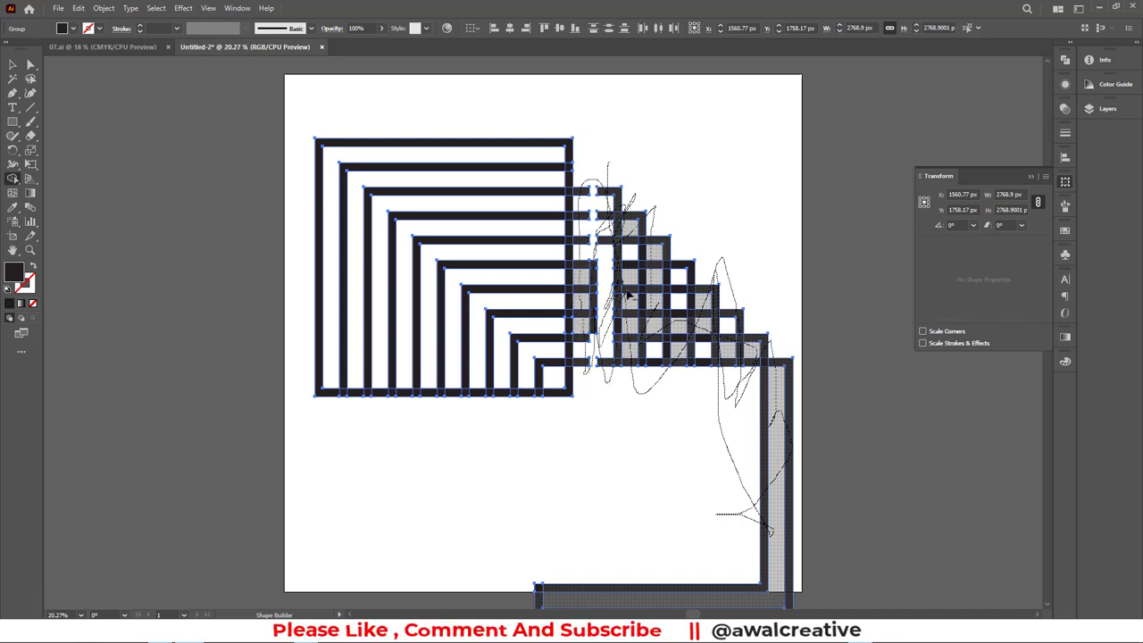
mouse_move(628, 295)
mouse_down()
mouse_move(649, 255)
mouse_move(661, 330)
mouse_move(676, 261)
mouse_move(692, 338)
mouse_move(692, 308)
mouse_up()
mouse_move(649, 225)
mouse_down()
mouse_move(640, 375)
mouse_move(674, 319)
mouse_up()
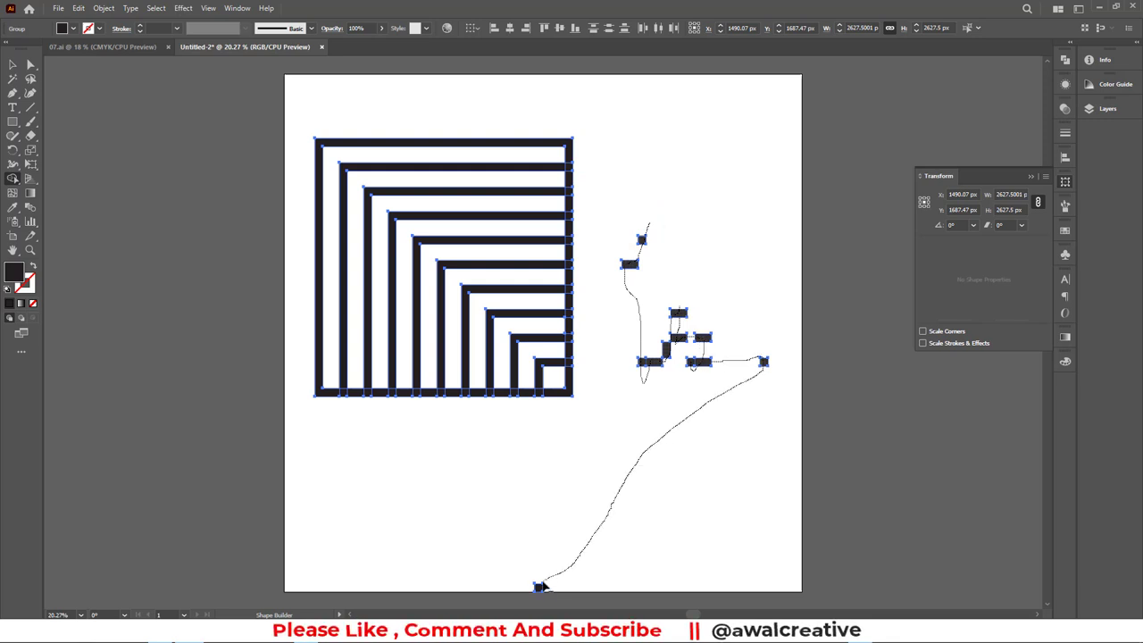
drag(565, 574, 567, 571)
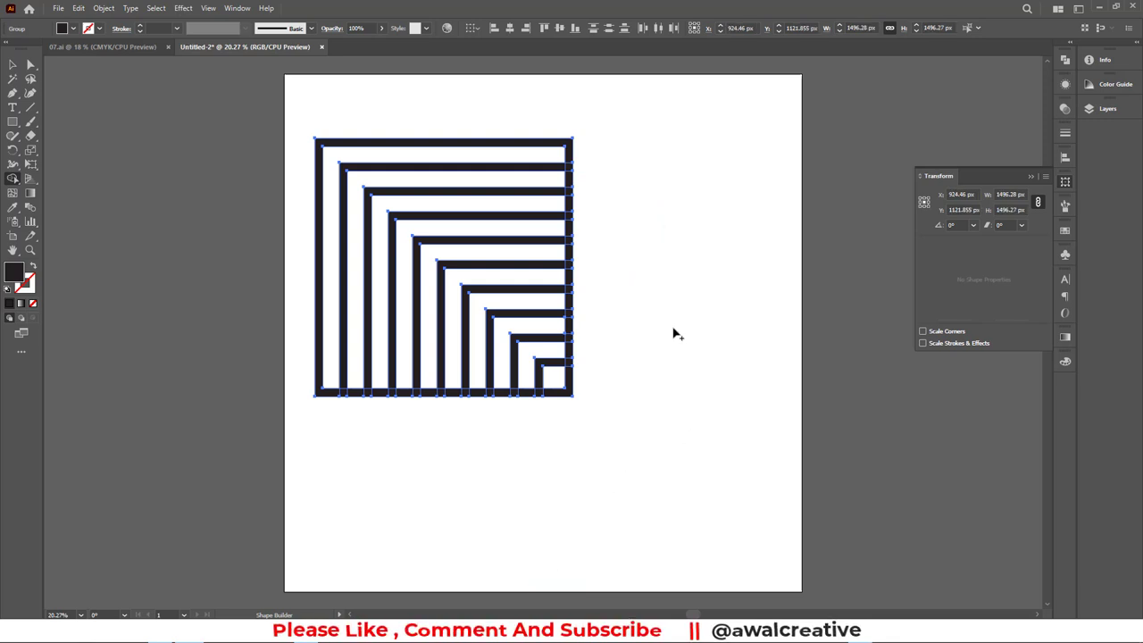
Step: Marquee-select all the nested corner lines
click(15, 65)
drag(691, 398, 667, 380)
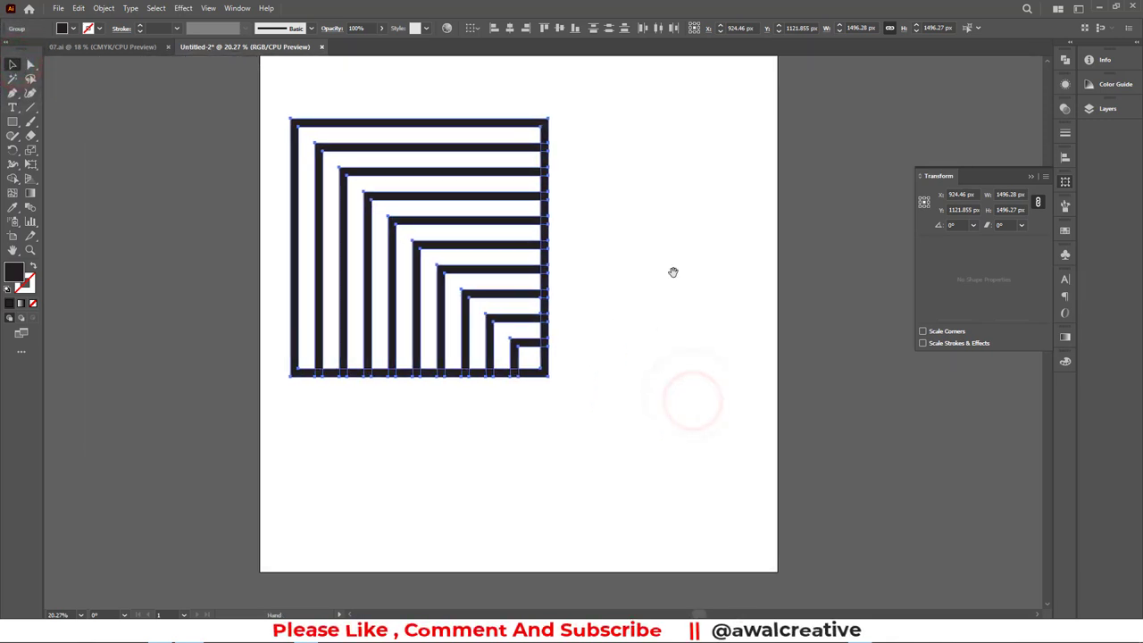
click(699, 244)
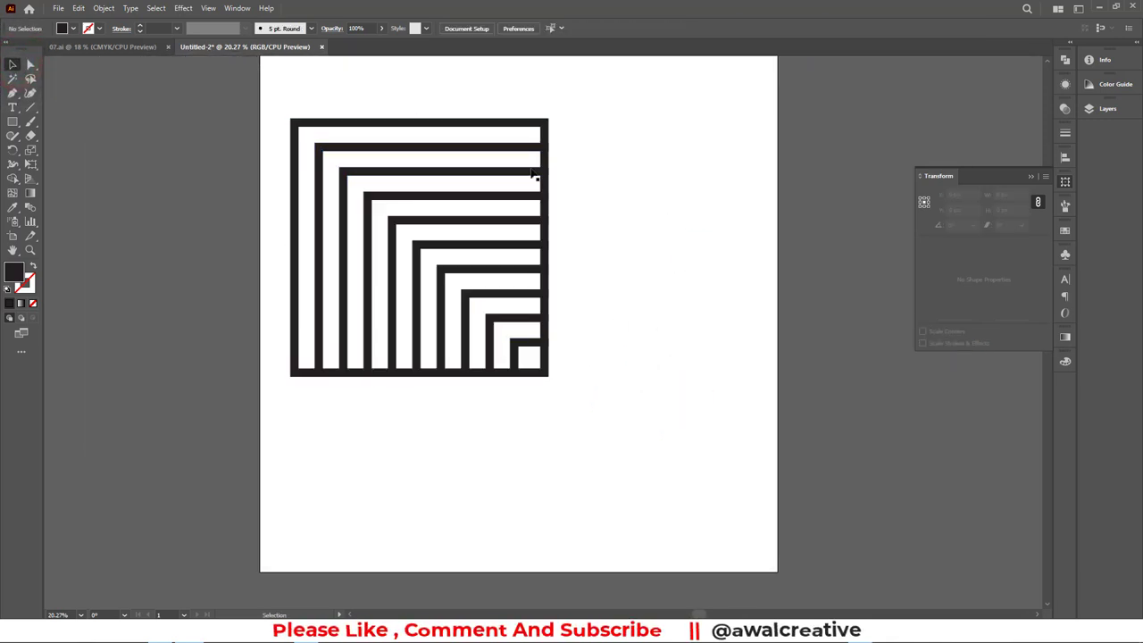
drag(277, 104, 605, 414)
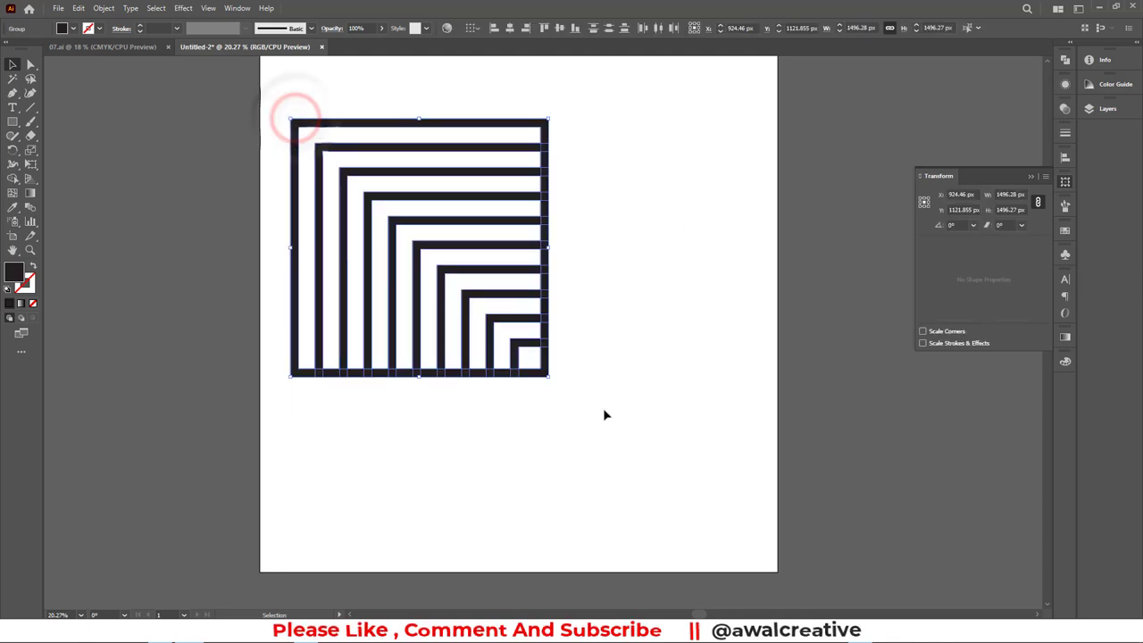
Step: Unite the lines into one compound shape with the Pathfinder panel
click(238, 8)
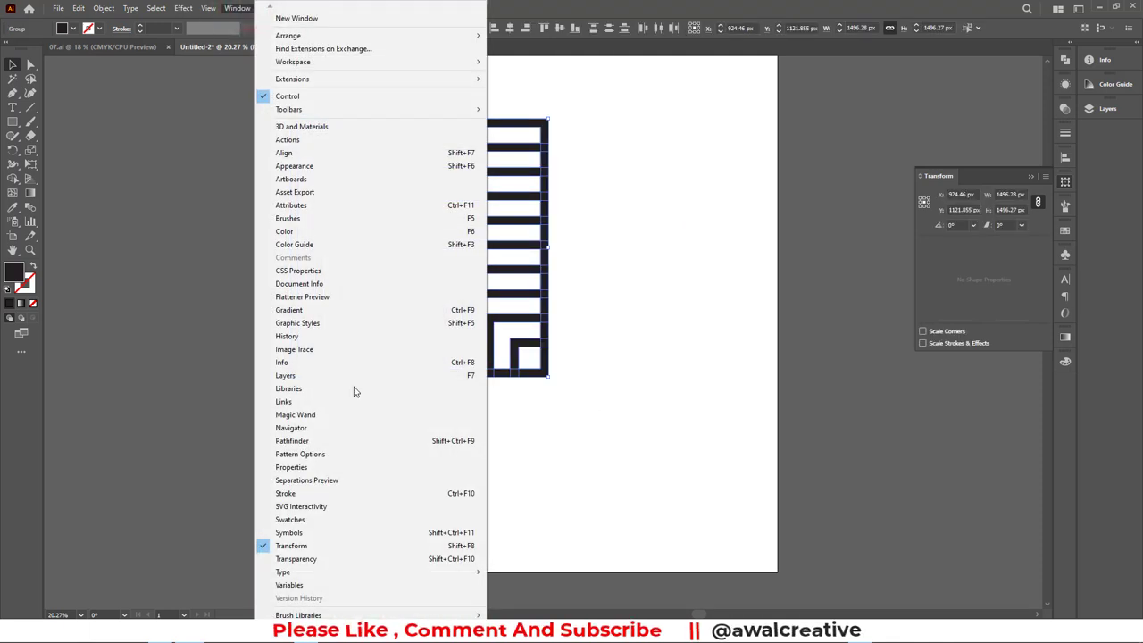
click(293, 439)
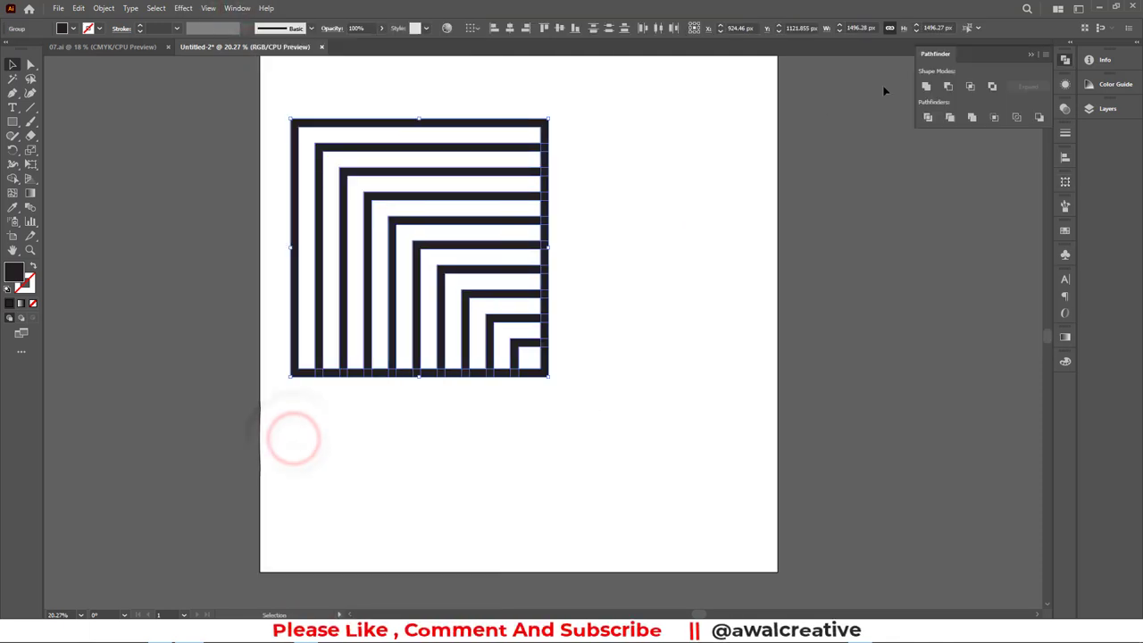
click(926, 86)
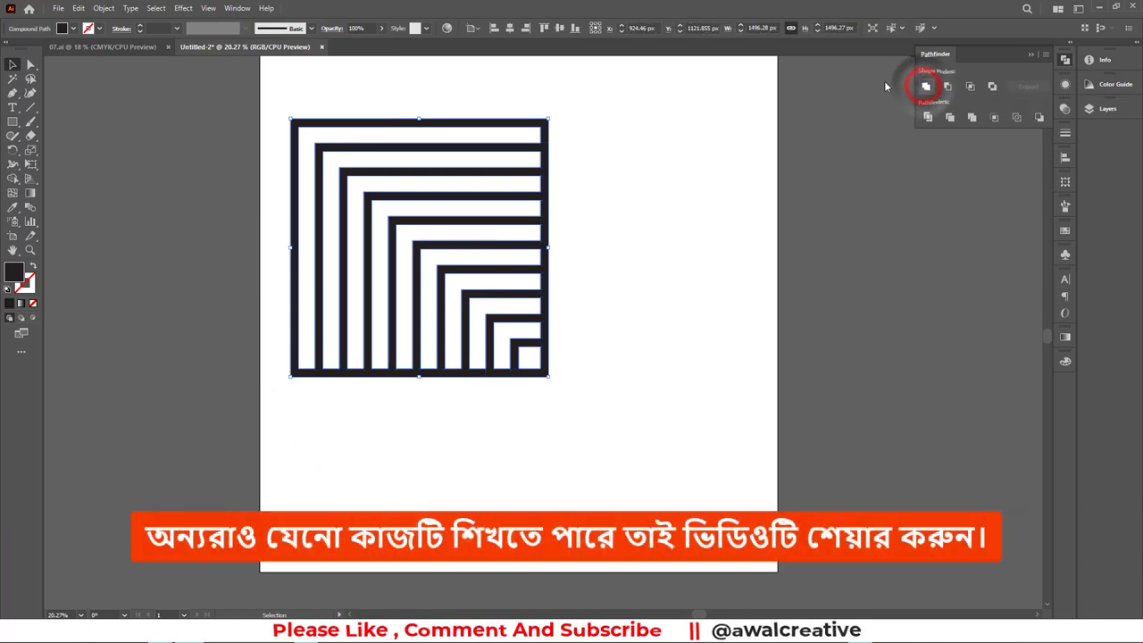
click(605, 265)
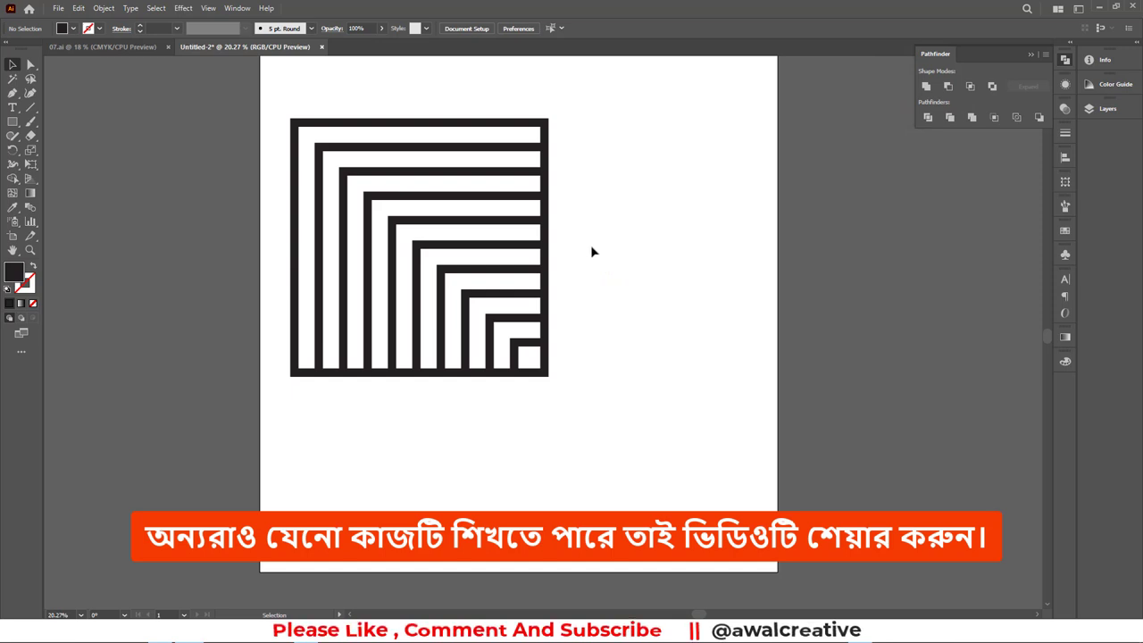
click(496, 215)
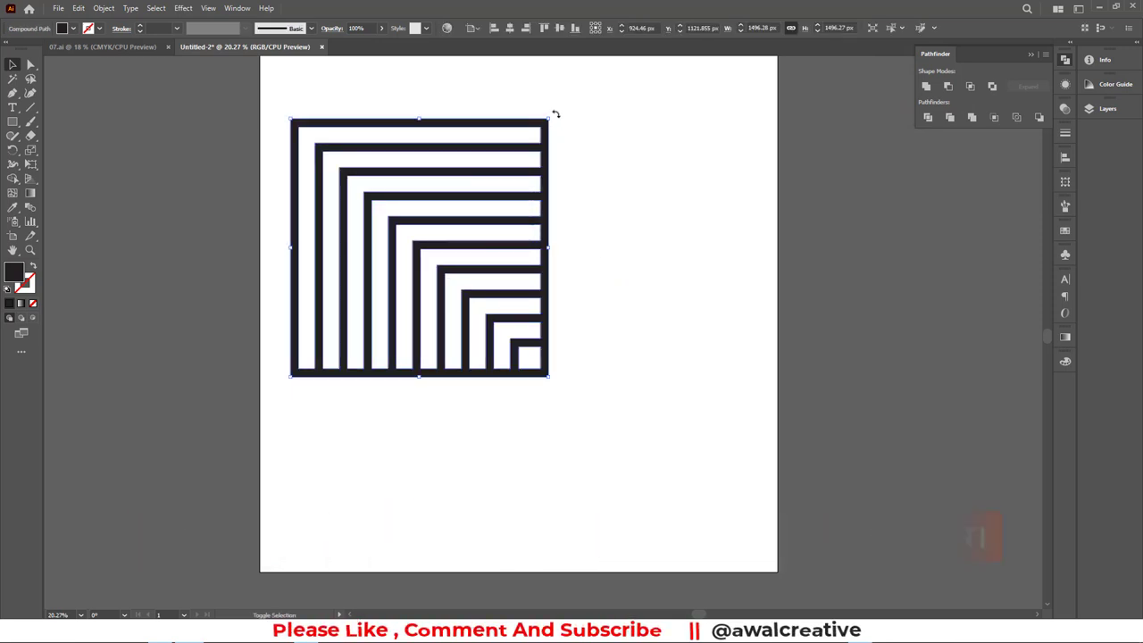
Step: Rotate the merged shape 45°, scale it to about 589 px, and move it down-left
drag(544, 108, 370, 112)
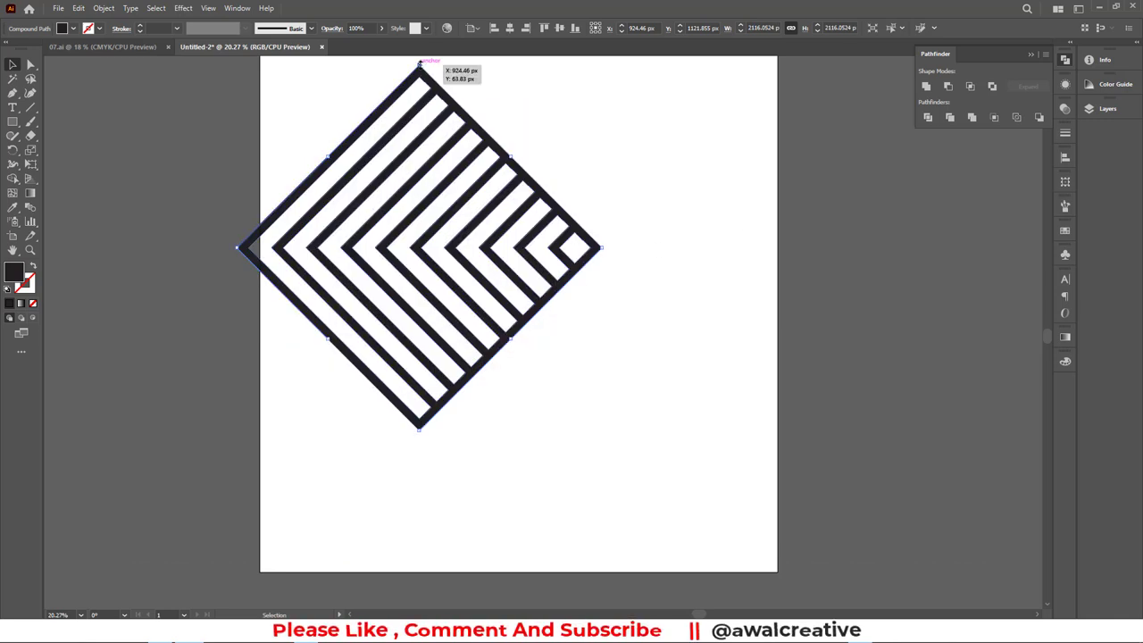
drag(419, 63, 418, 198)
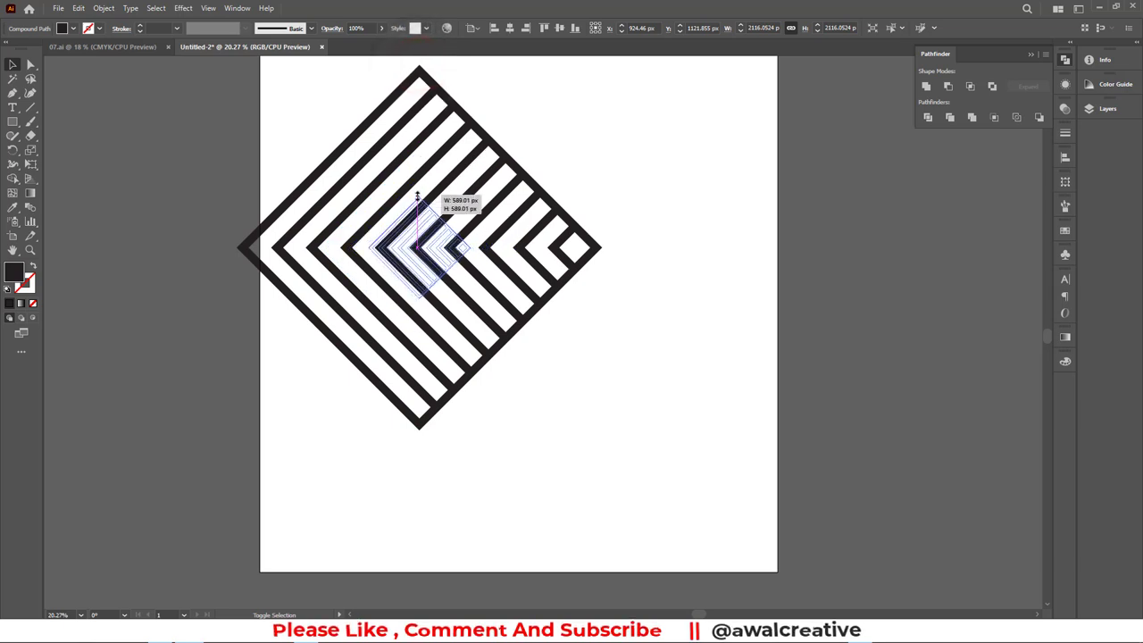
click(637, 233)
drag(531, 214, 473, 230)
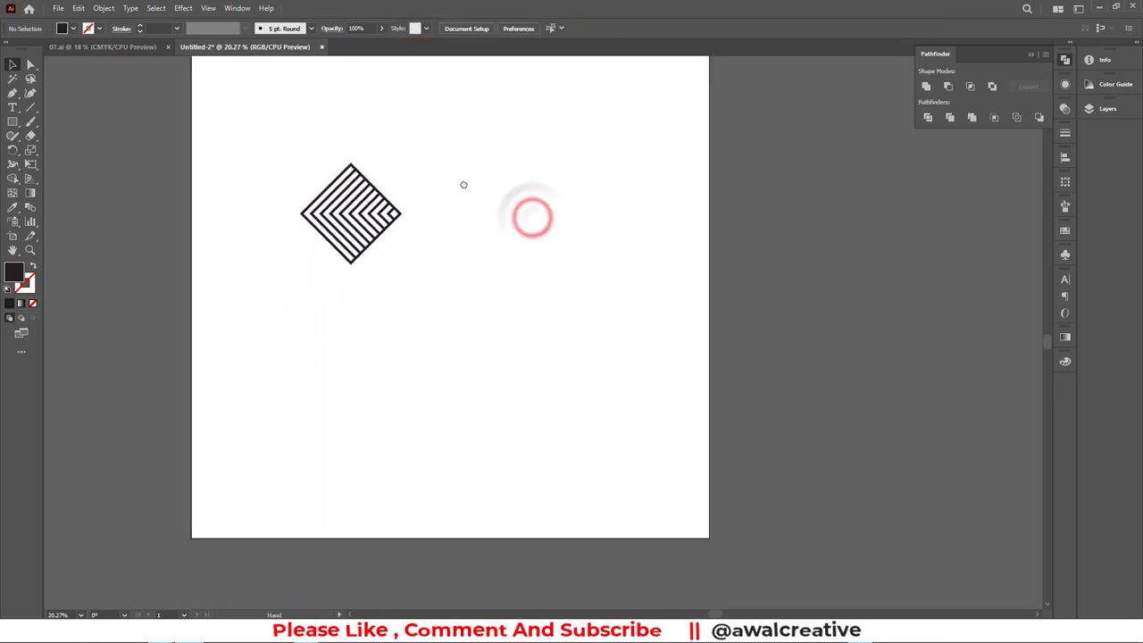
click(383, 258)
drag(382, 257, 342, 303)
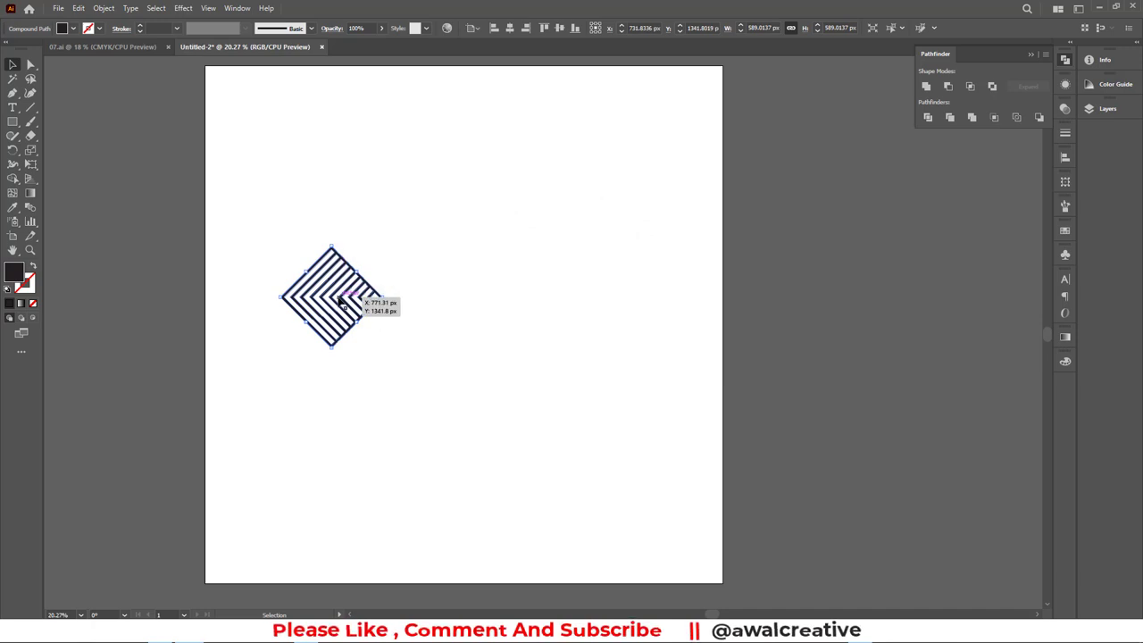
Step: Reflect a copy of the chevron diamond across the vertical axis and place it to the right
right_click(348, 299)
mouse_move(385, 470)
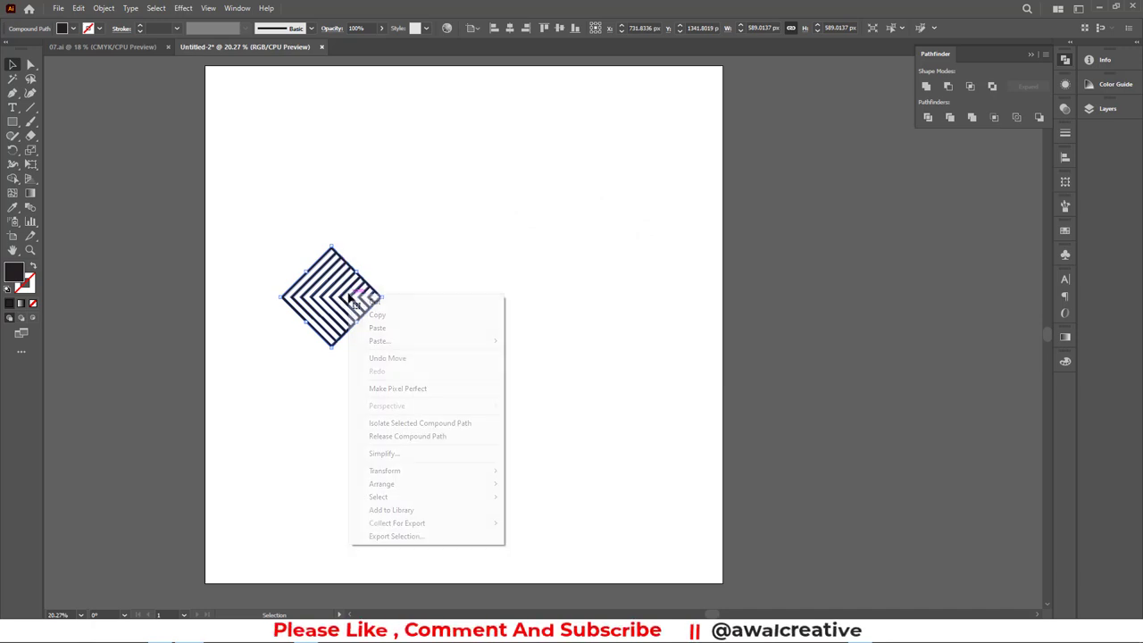
click(453, 473)
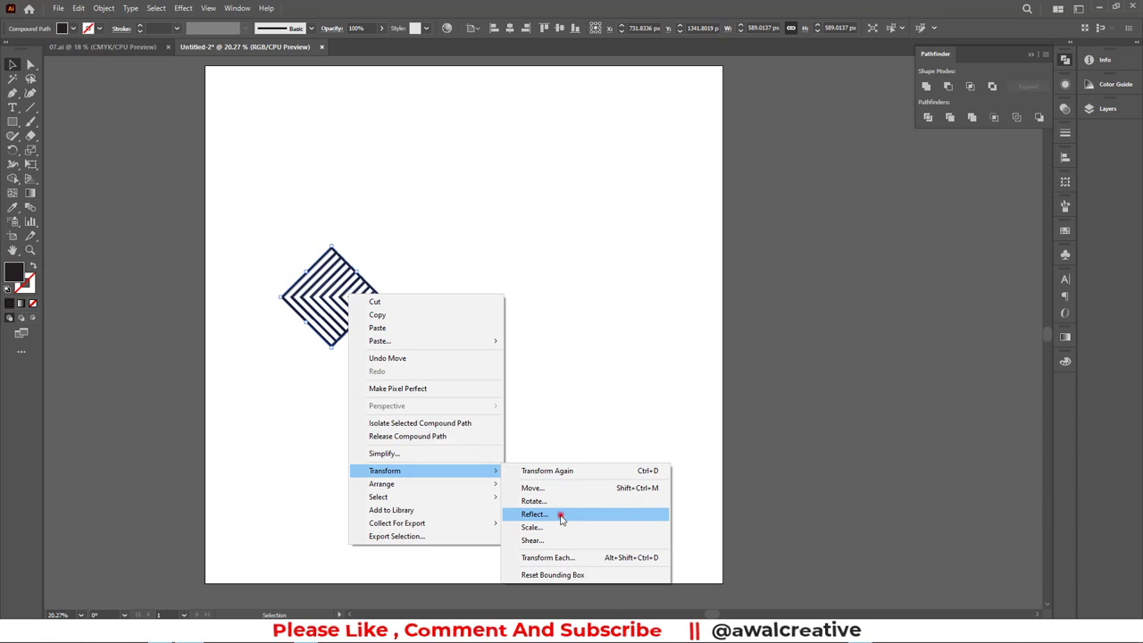
click(559, 515)
click(720, 344)
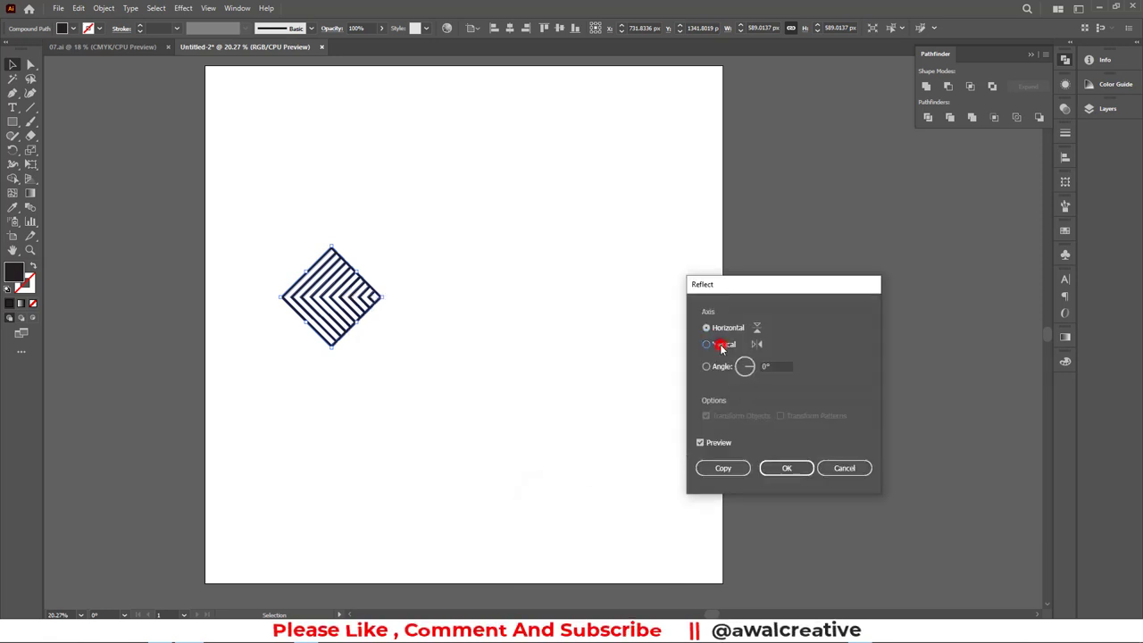
click(724, 468)
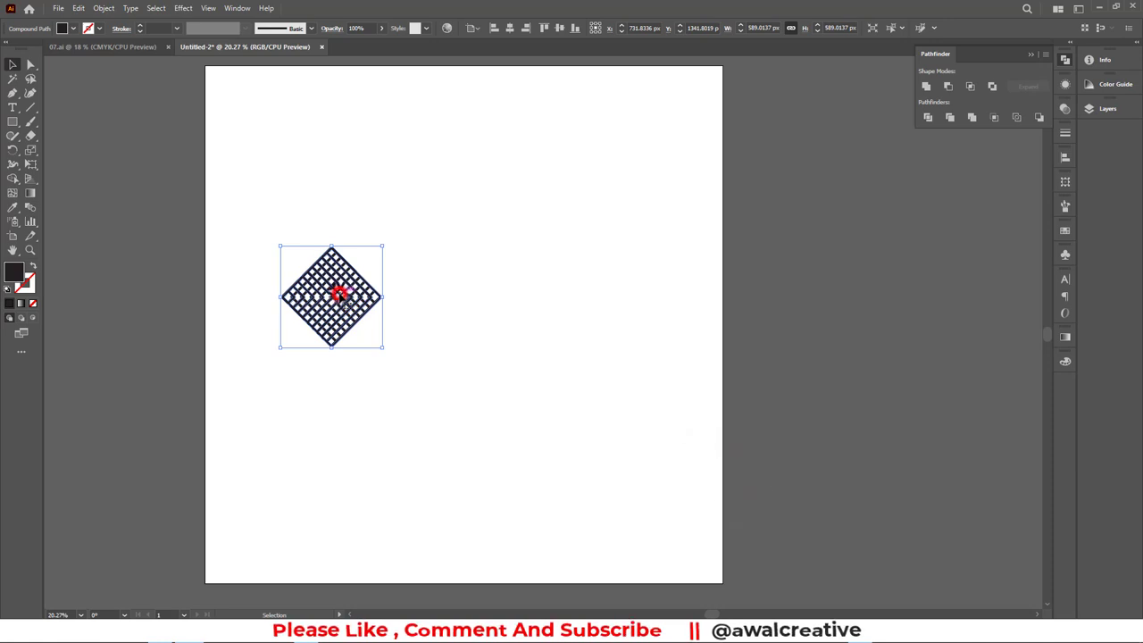
drag(340, 295, 447, 303)
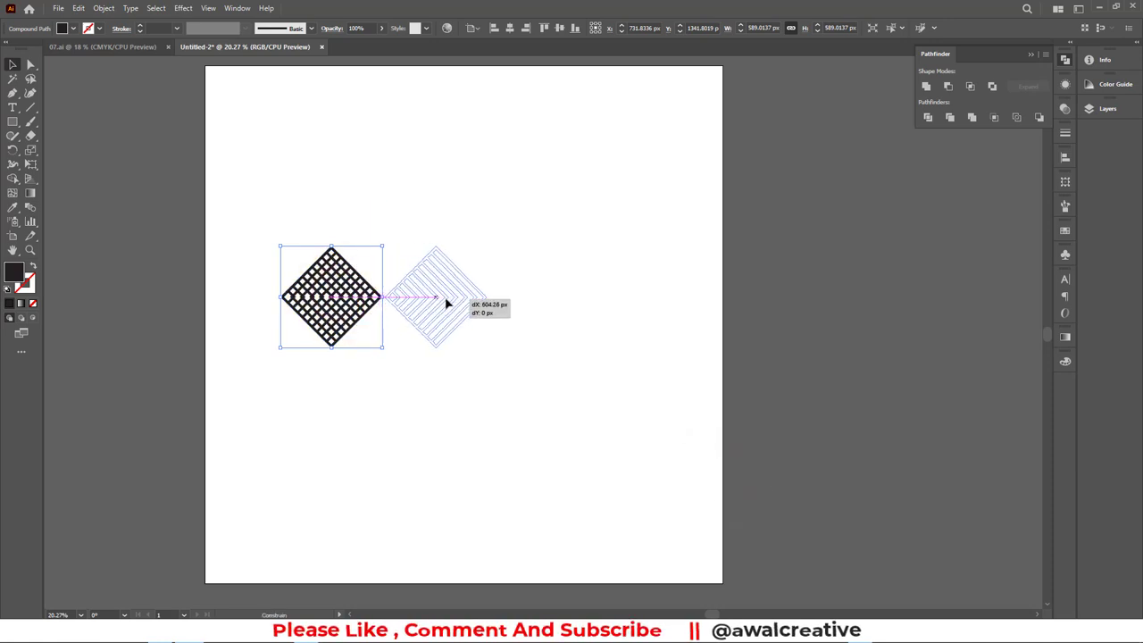
drag(447, 304, 447, 304)
click(562, 220)
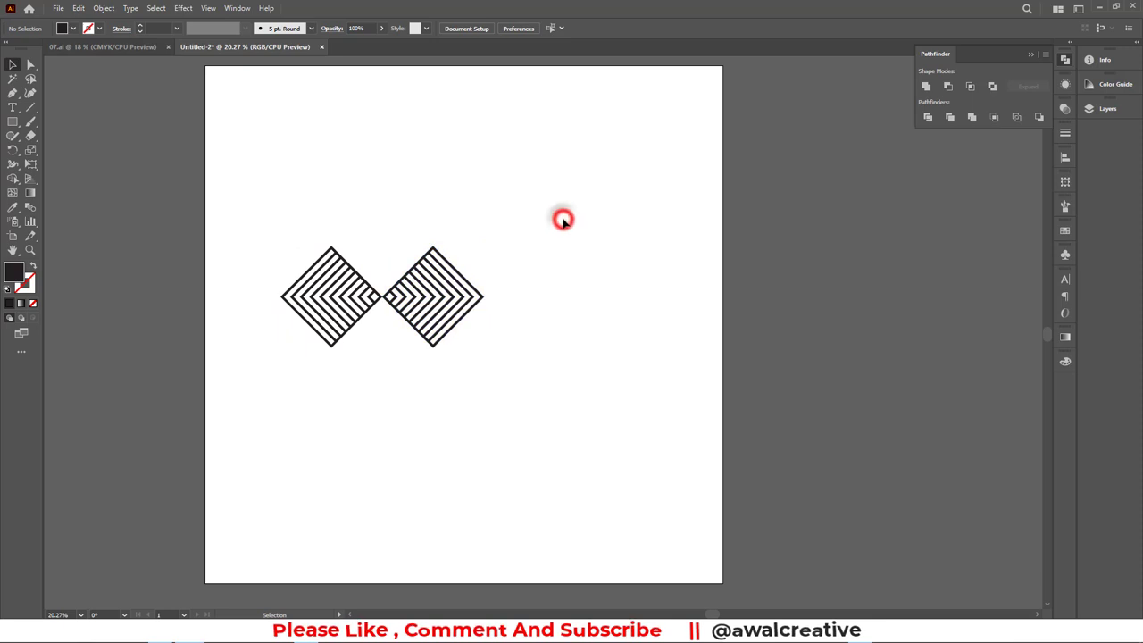
click(30, 248)
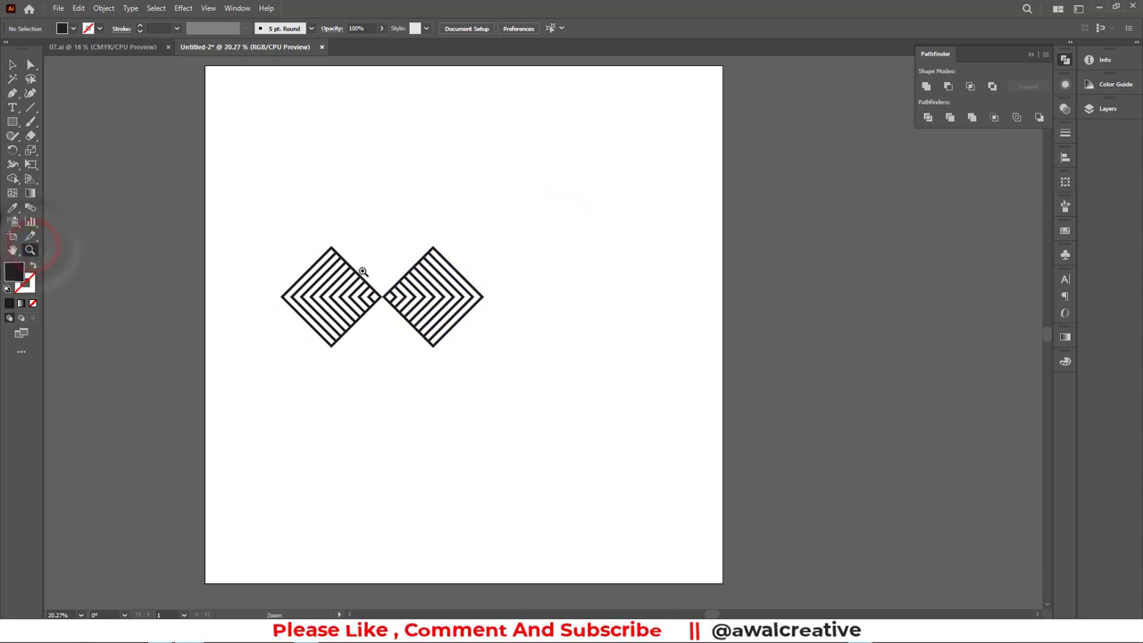
Step: Zoom in and slide the right diamond left until its point meets the left one
drag(361, 270, 403, 322)
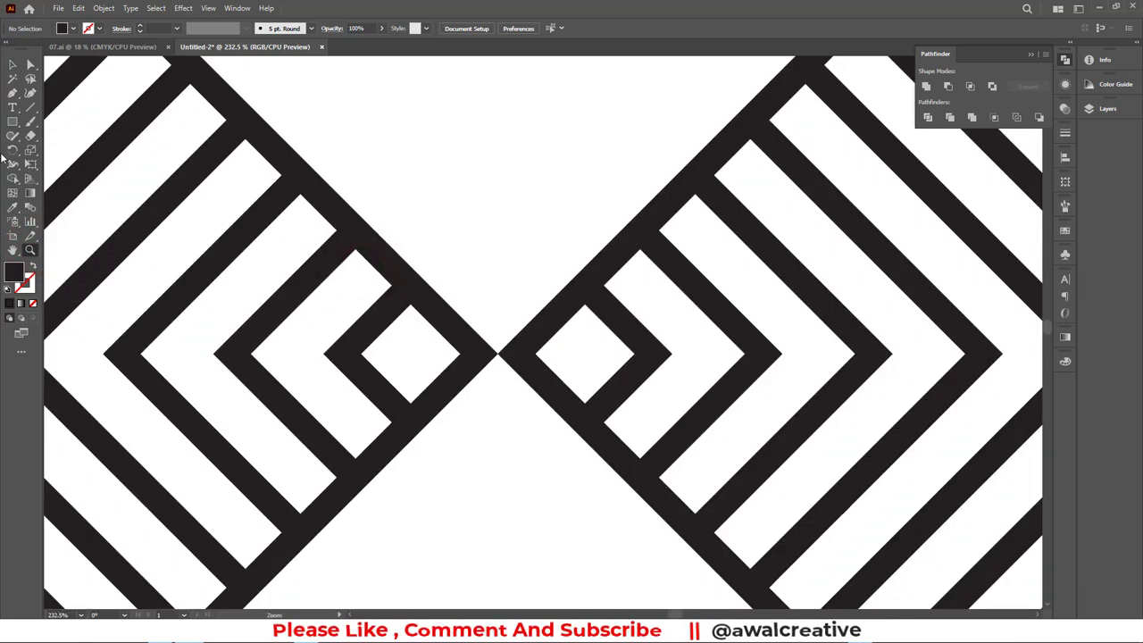
click(13, 64)
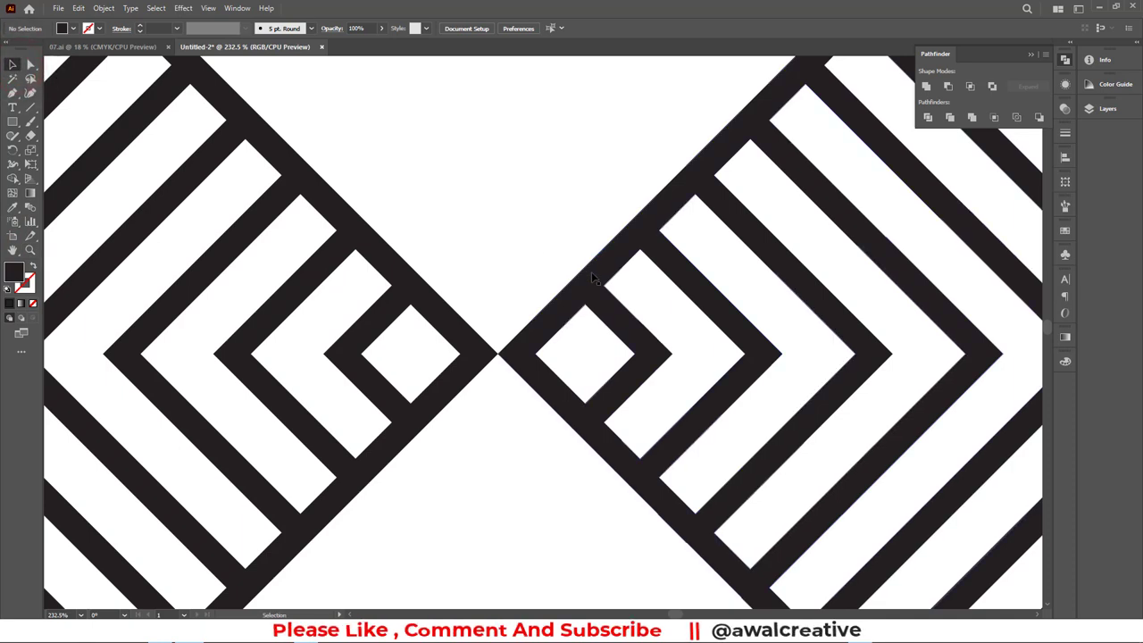
mouse_move(591, 272)
mouse_down()
mouse_move(518, 286)
mouse_move(515, 277)
mouse_up()
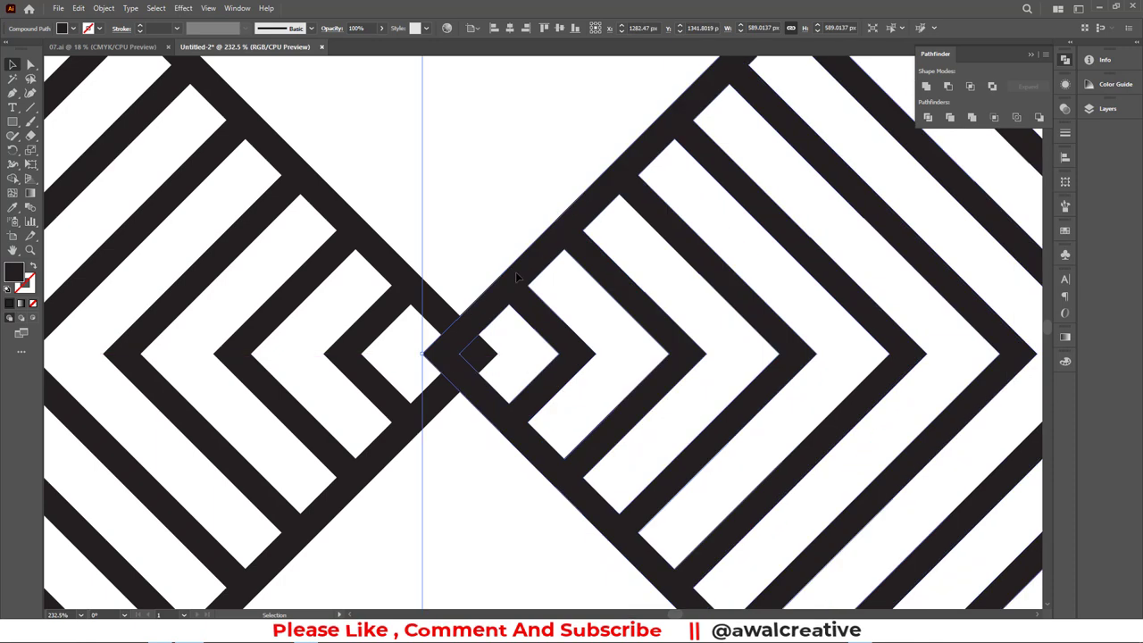
drag(487, 330, 524, 333)
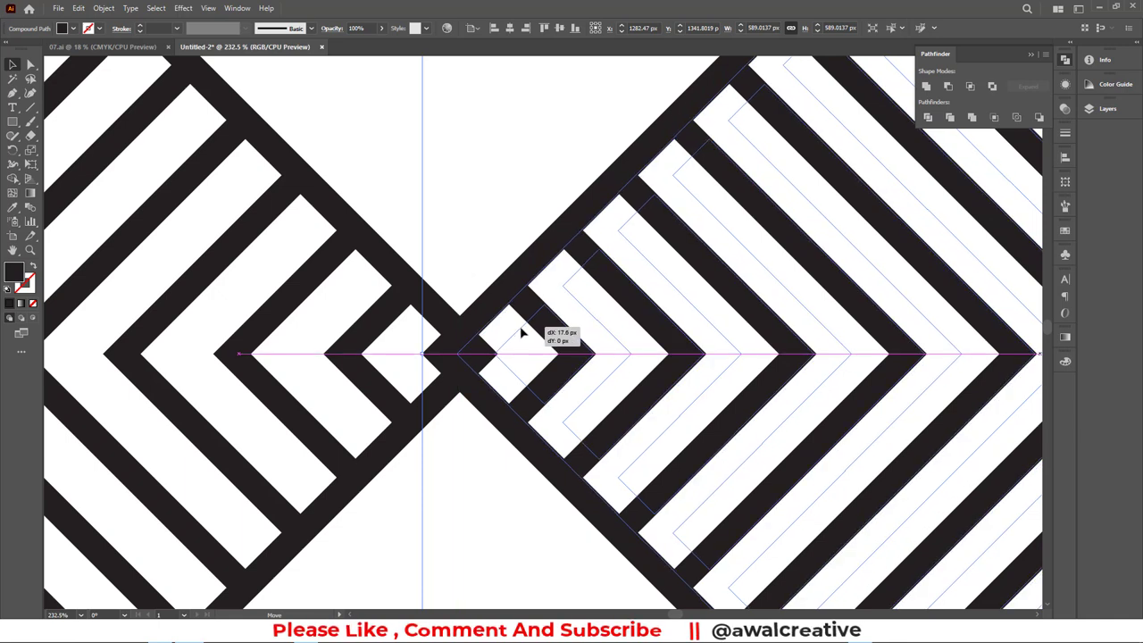
drag(525, 333, 524, 333)
click(495, 244)
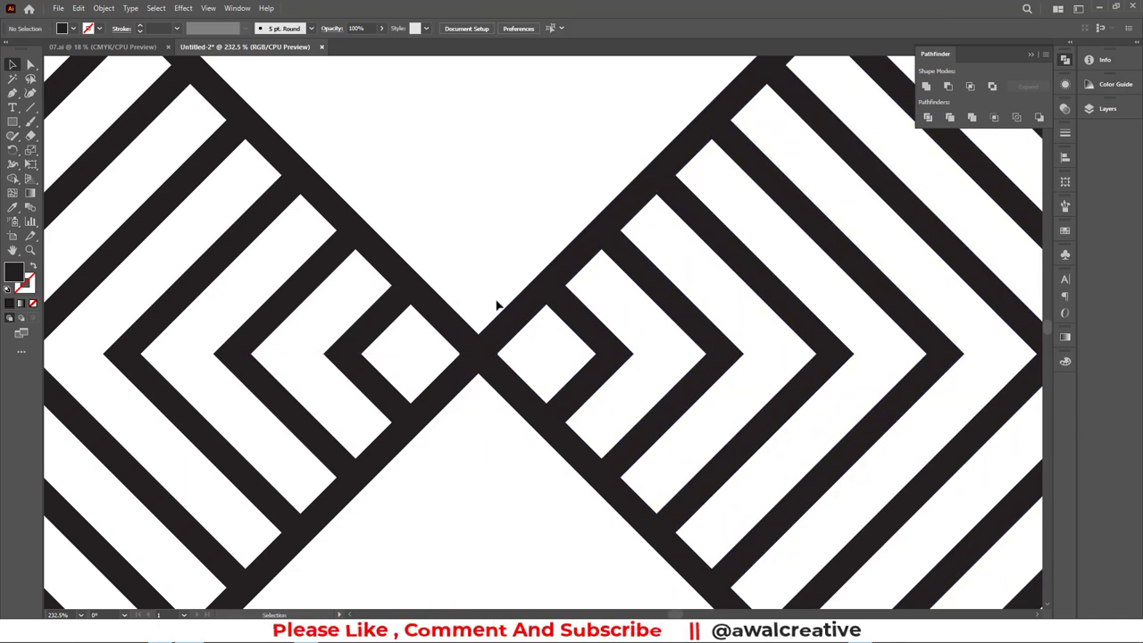
Step: Scale both diamonds together to about 2544 × 1293 px and move them toward the centre
key(ctrl+0)
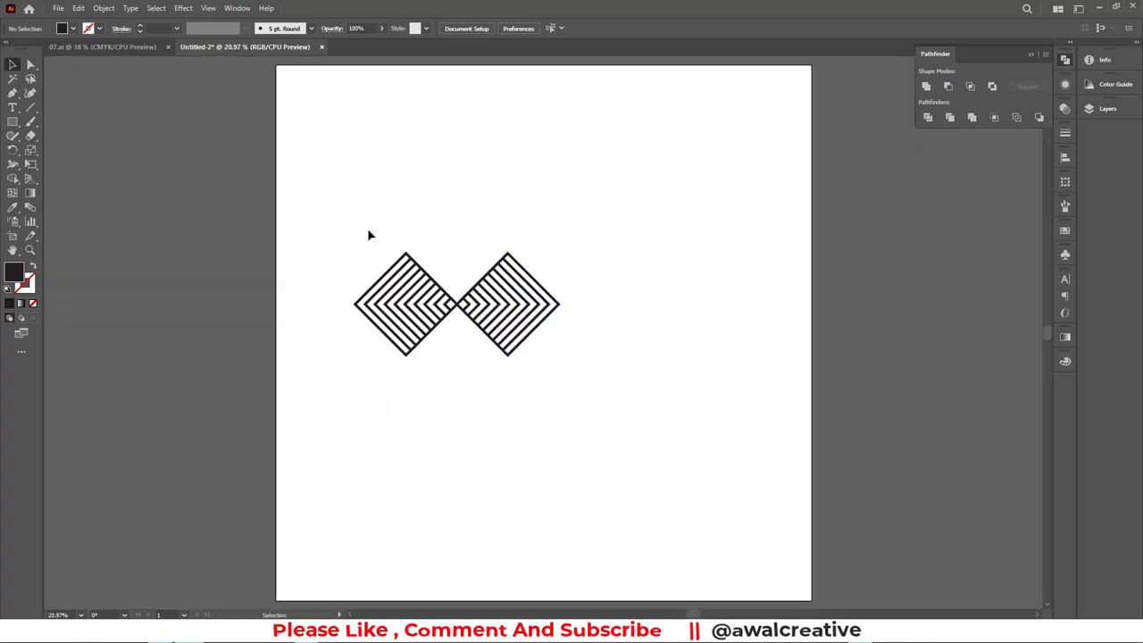
drag(369, 235, 577, 378)
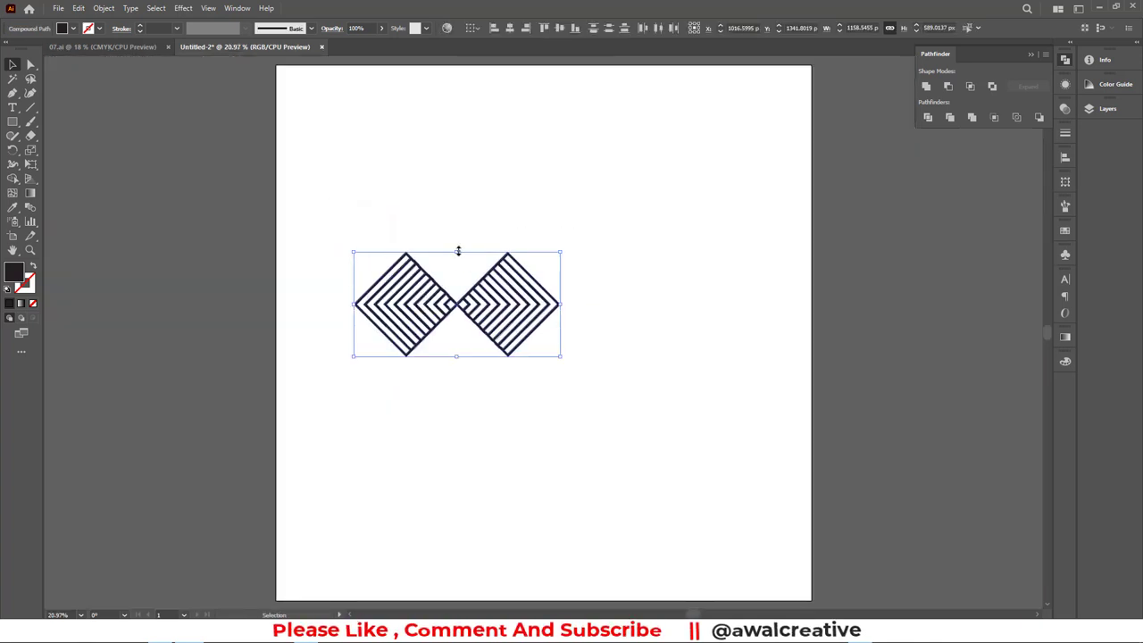
mouse_move(458, 250)
mouse_down()
mouse_move(482, 179)
mouse_move(479, 191)
mouse_up()
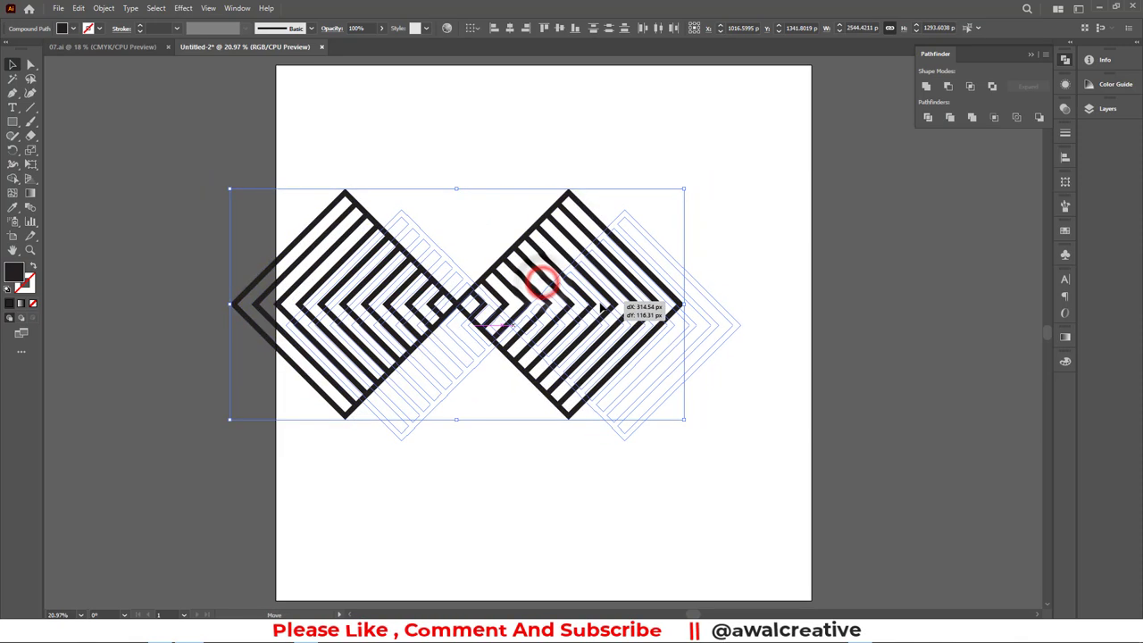
drag(545, 284, 625, 315)
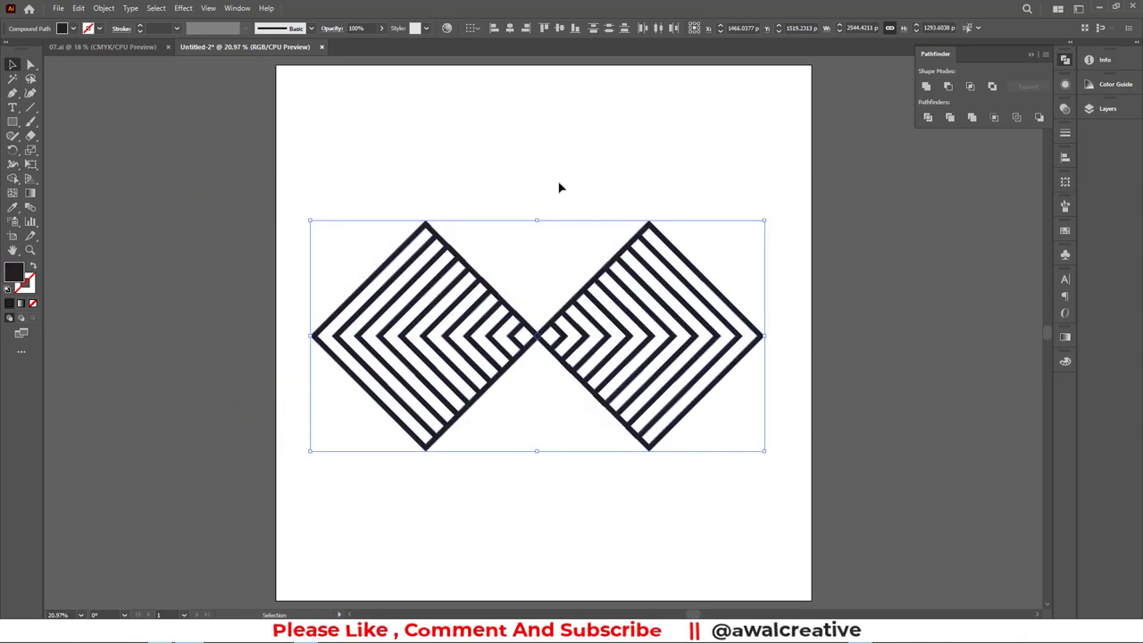
click(558, 185)
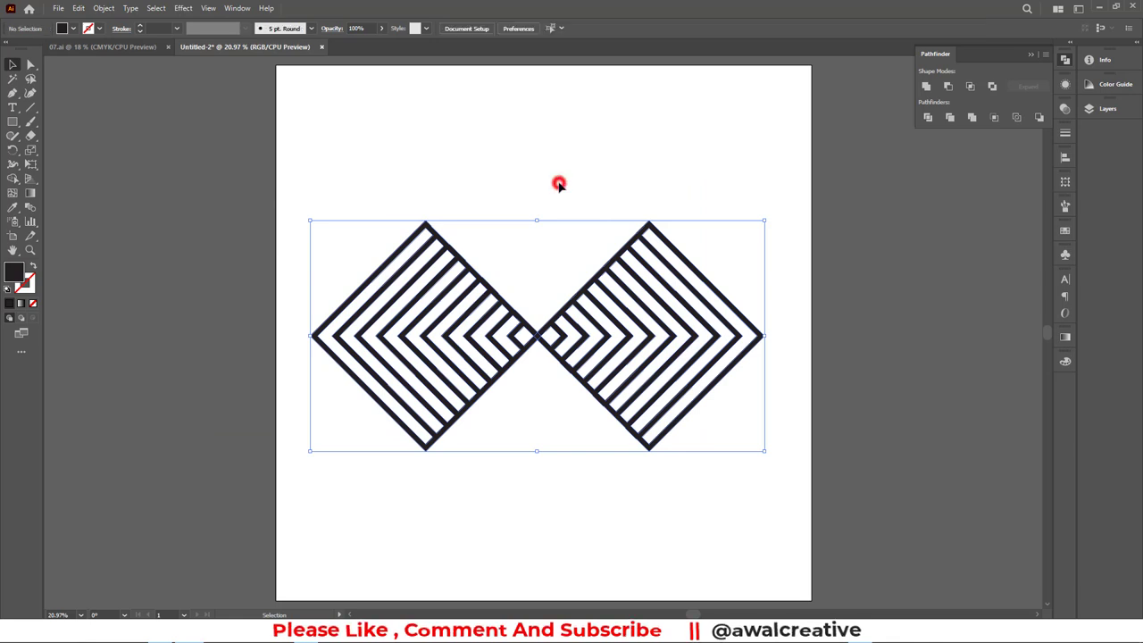
click(614, 265)
Step: Copy the right diamond above the pair, then group the bottom two and centre them horizontally
click(631, 302)
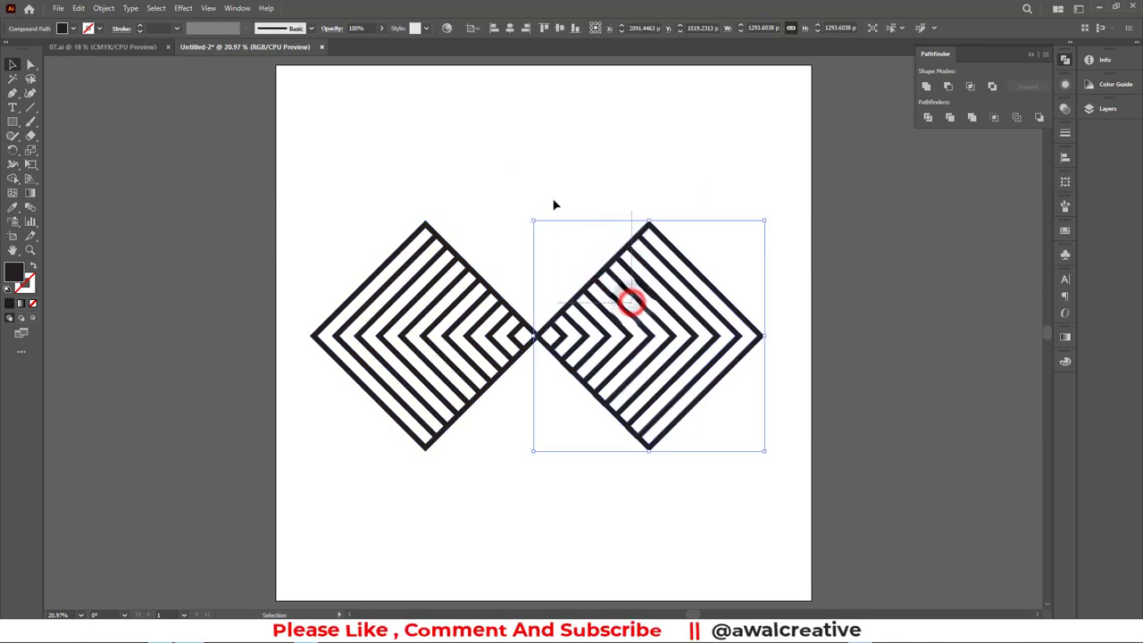
mouse_move(651, 267)
mouse_down()
mouse_move(723, 295)
mouse_move(627, 150)
mouse_up()
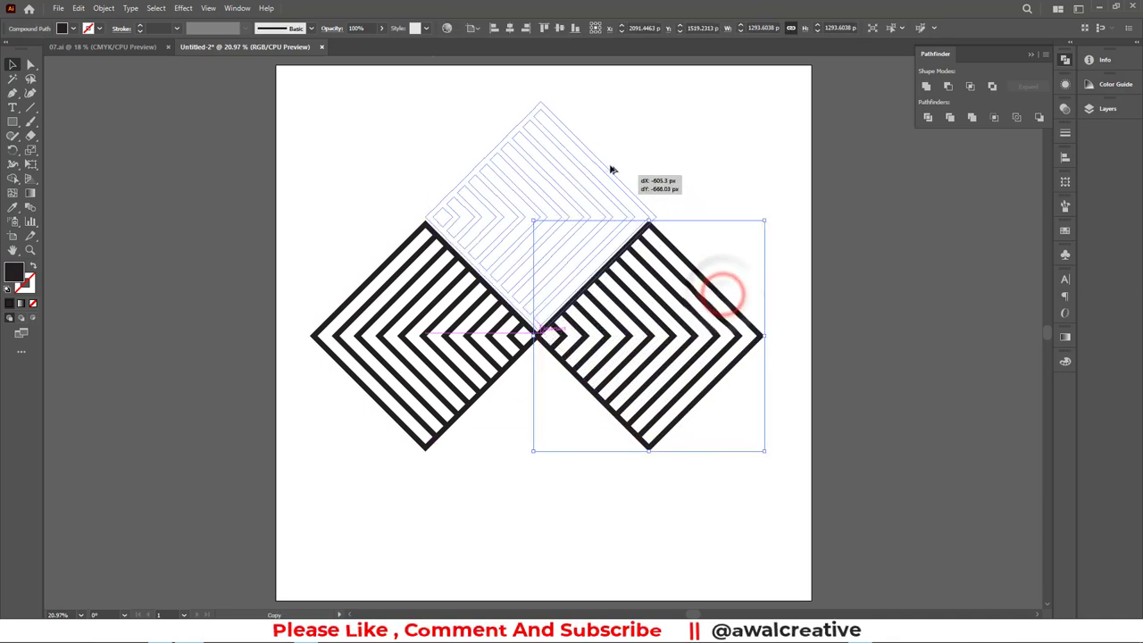
drag(352, 461, 632, 384)
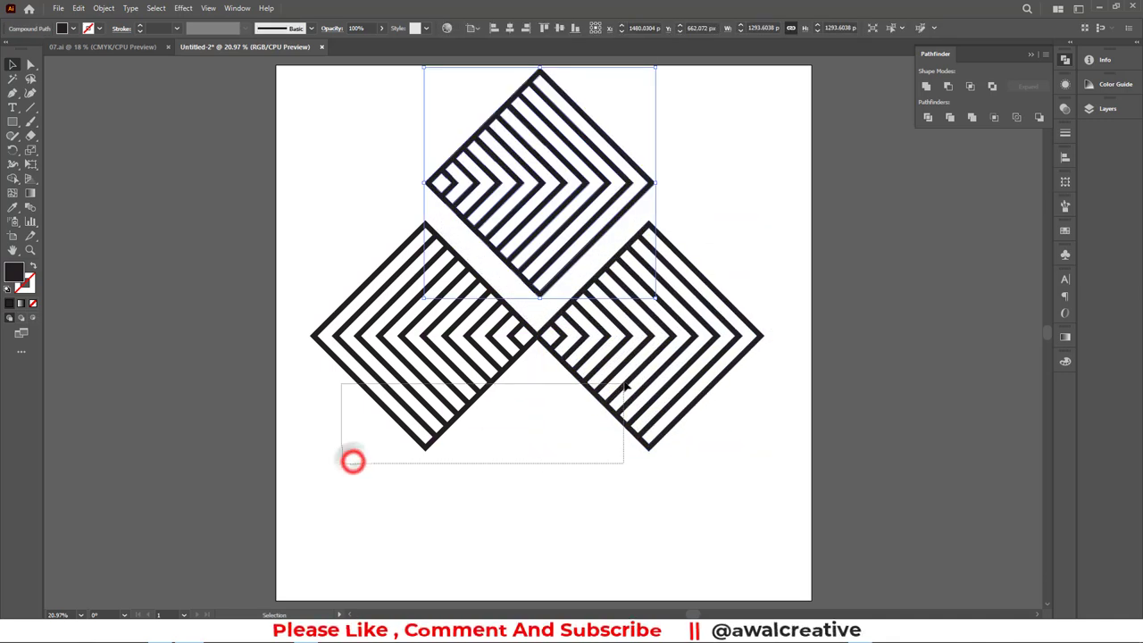
key(a)
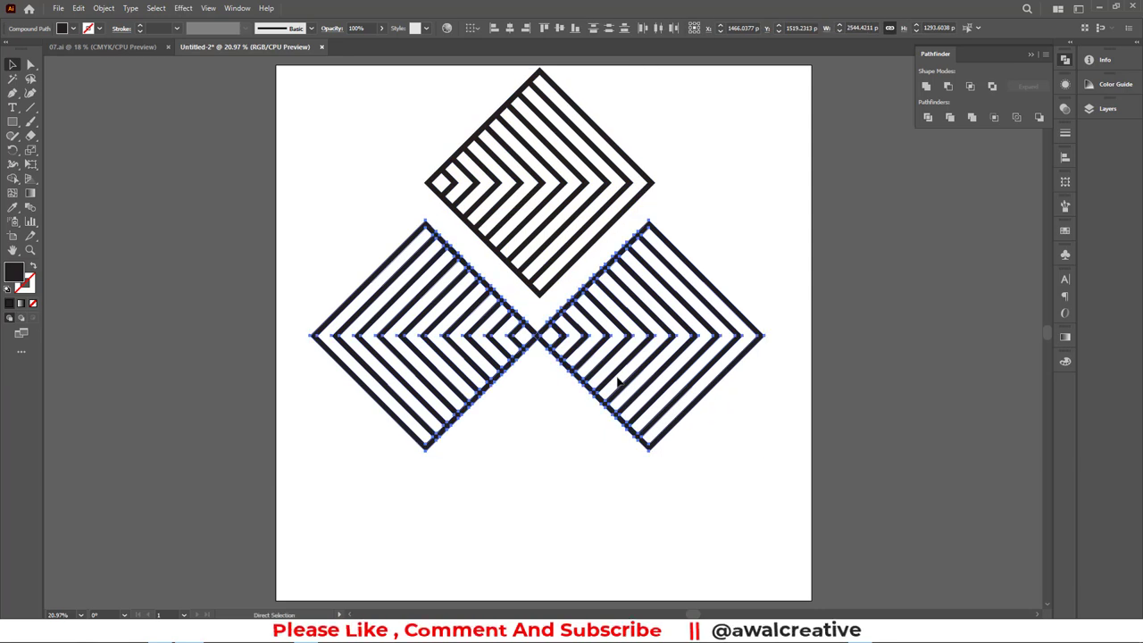
key(v)
click(685, 158)
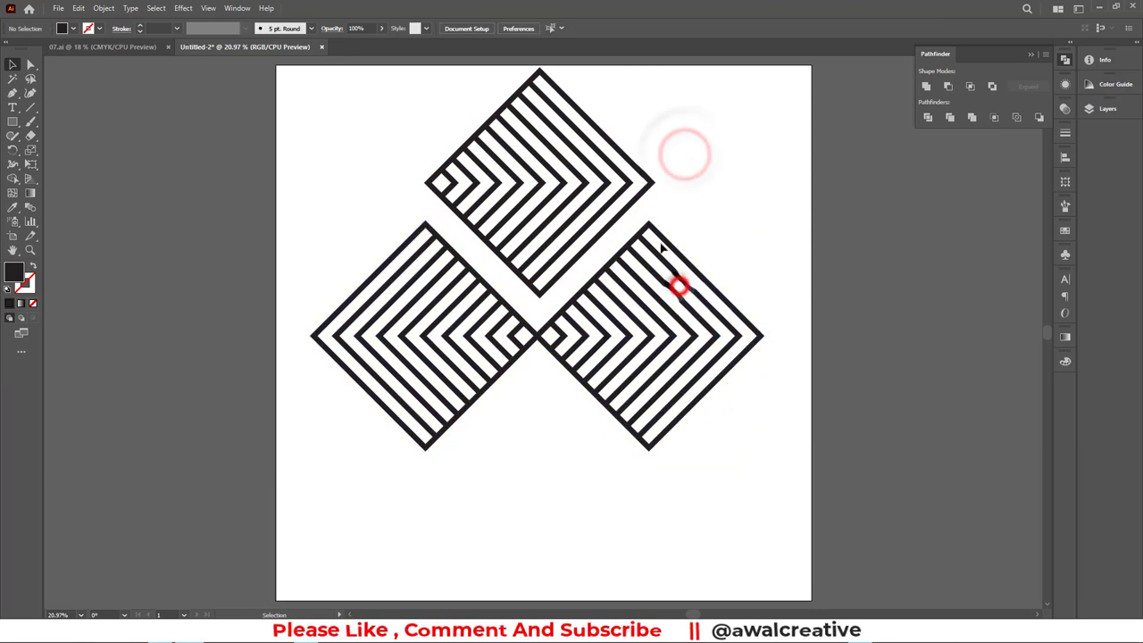
click(669, 247)
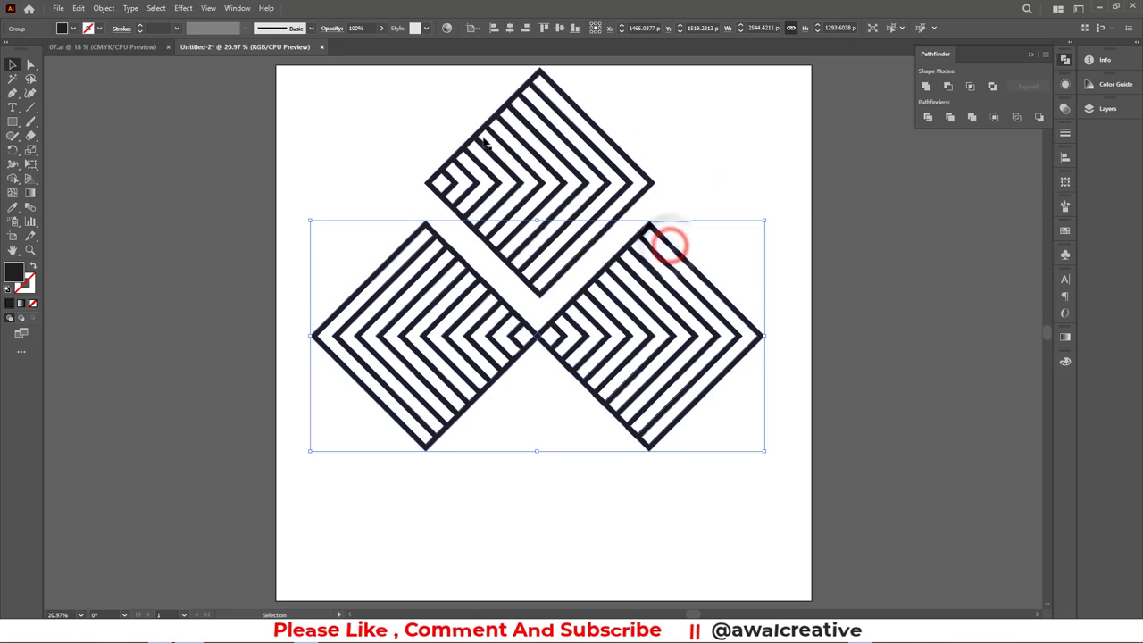
click(510, 27)
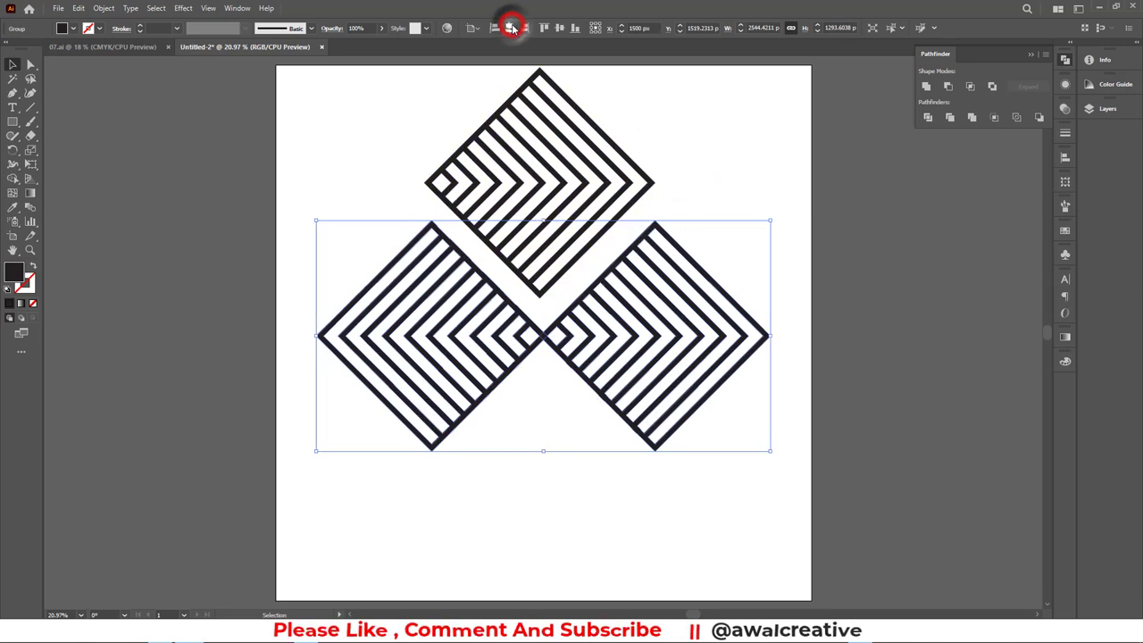
Step: Rotate the top copy 90° so its chevrons point down, centre it, and move it down
click(542, 121)
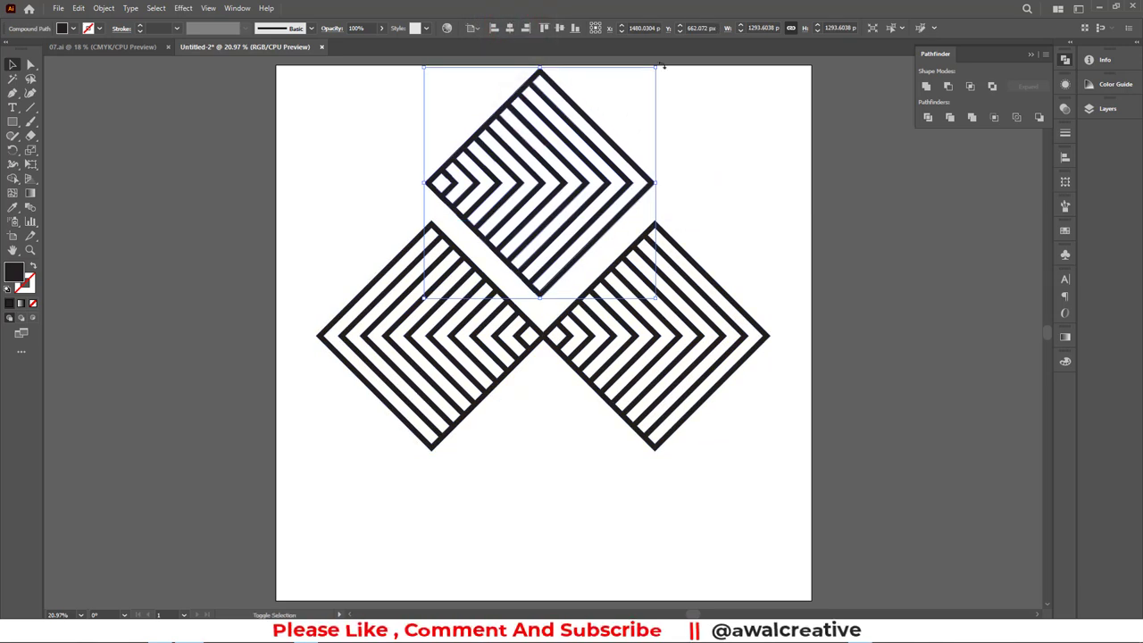
drag(662, 65, 657, 241)
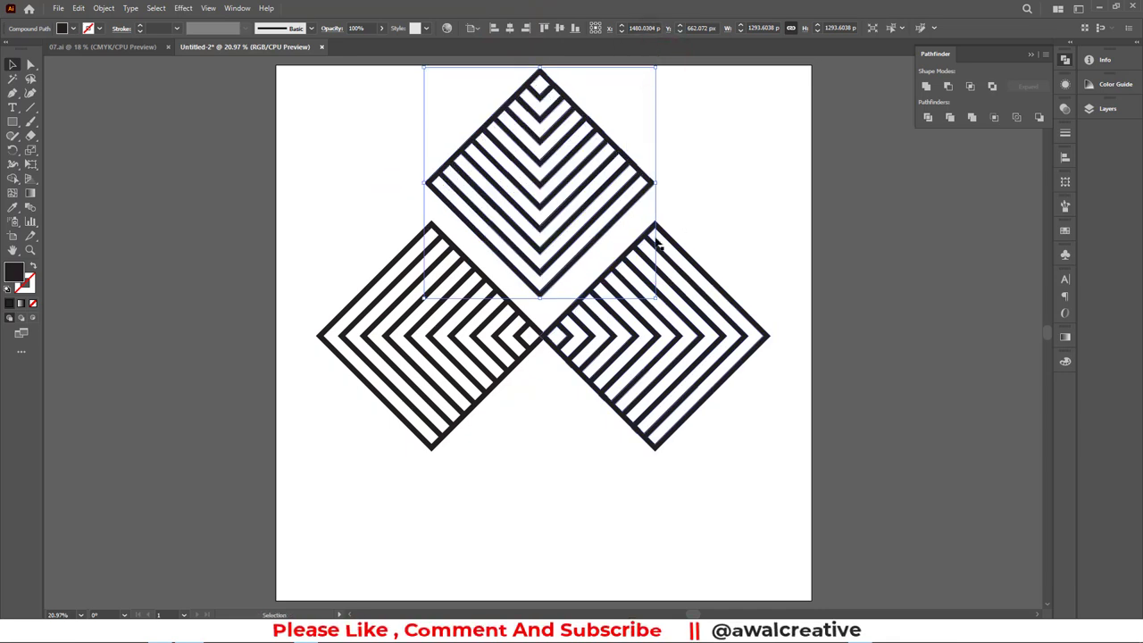
click(509, 28)
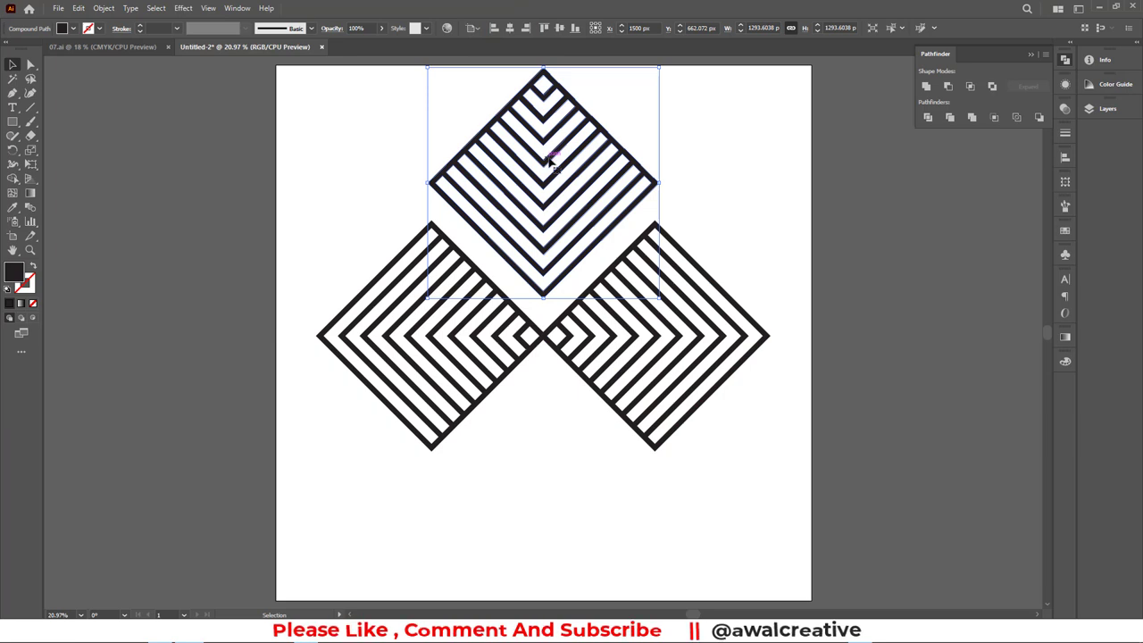
drag(548, 159, 564, 201)
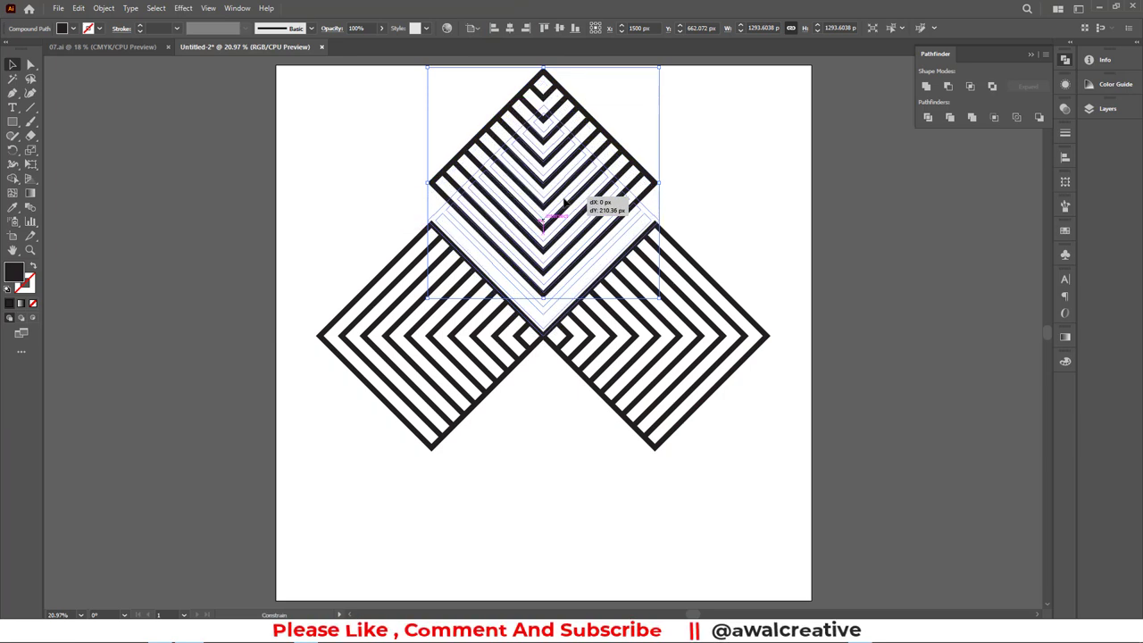
Step: In a zoomed Outline view, snap the top diamond's lower tip onto the lower pair's junction
drag(564, 202, 604, 204)
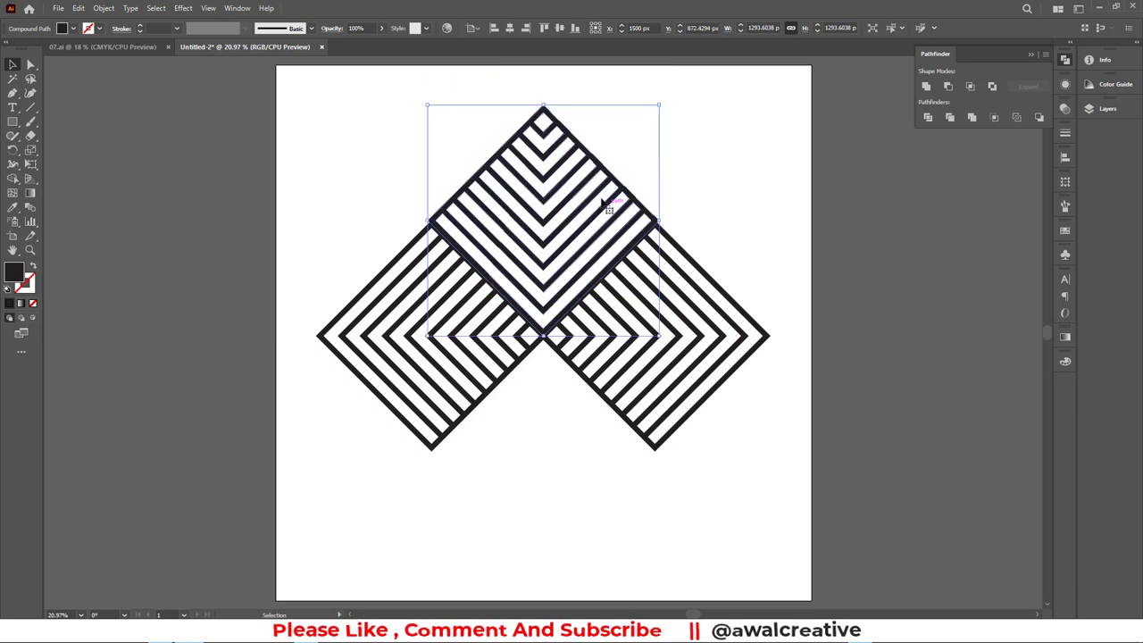
click(29, 250)
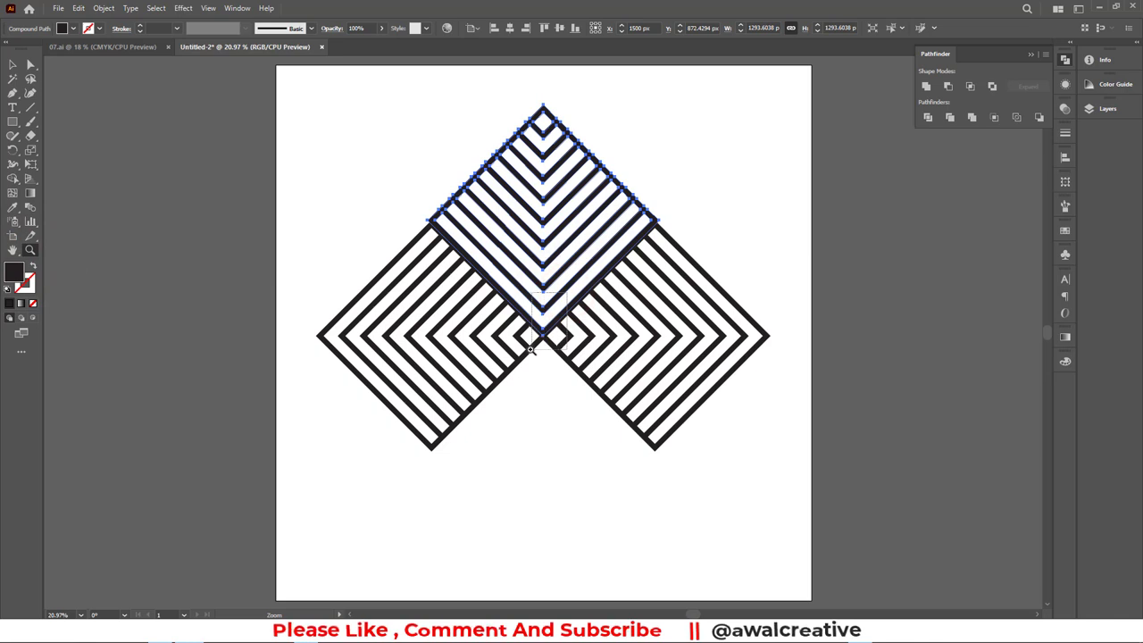
drag(568, 295, 528, 351)
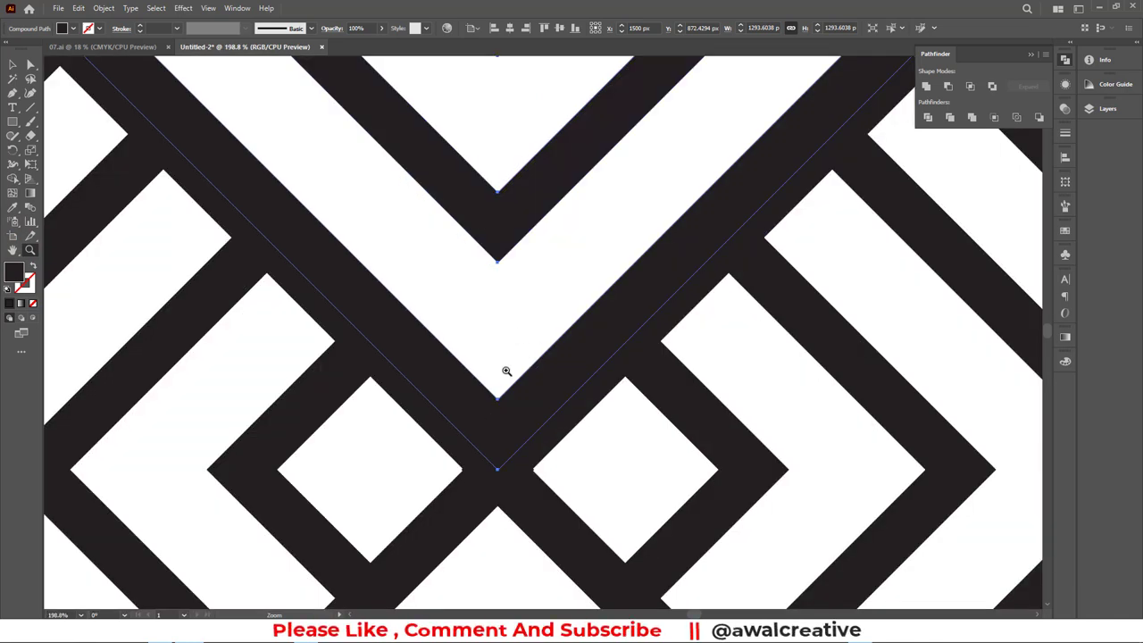
key(ctrl+y)
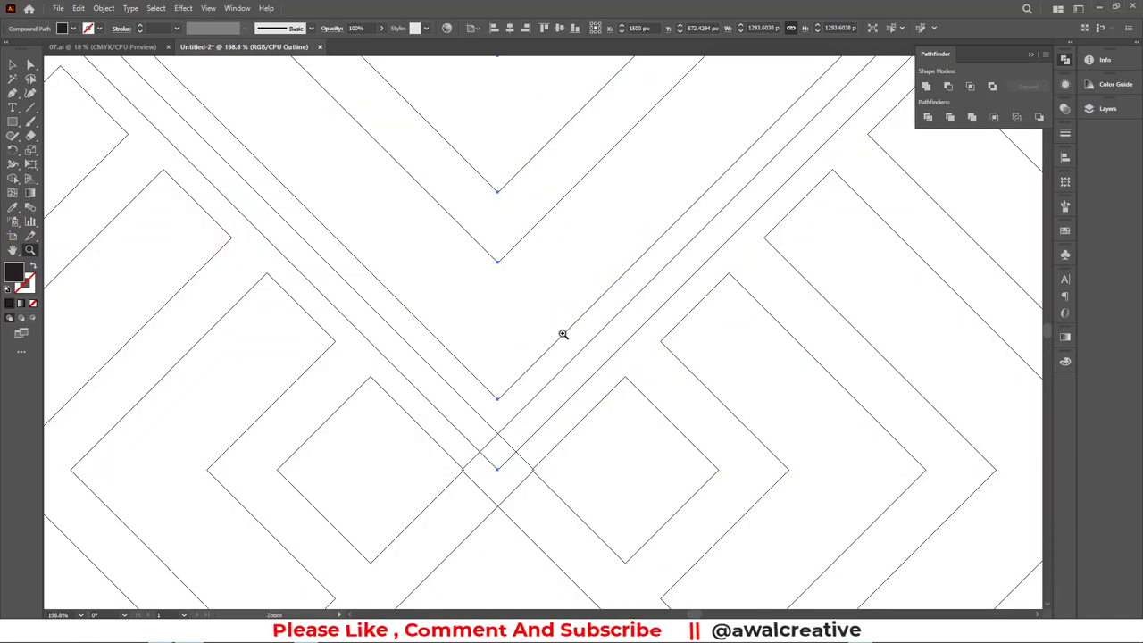
click(13, 65)
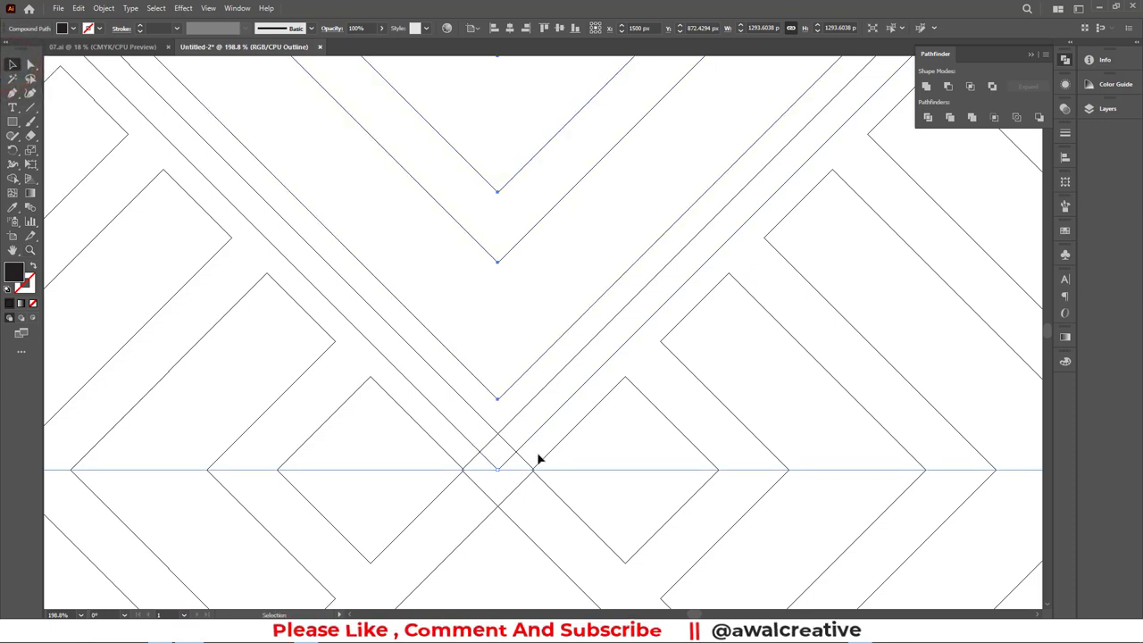
drag(532, 447, 530, 476)
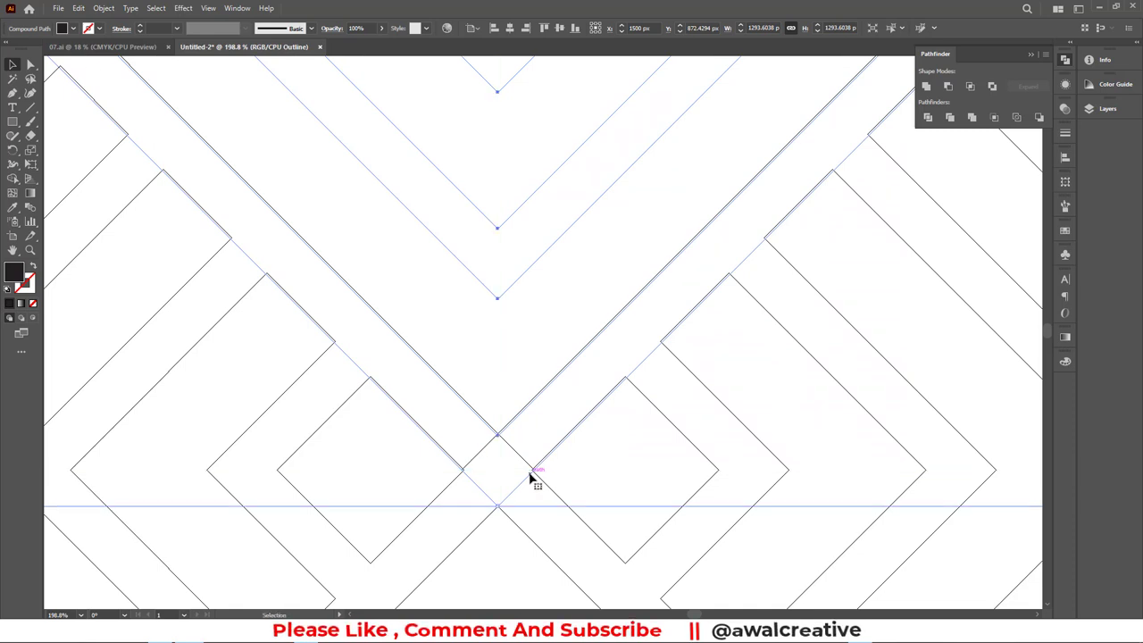
Step: Return to a fit-artboard Preview view and reselect the top chevron diamond
key(ctrl+0)
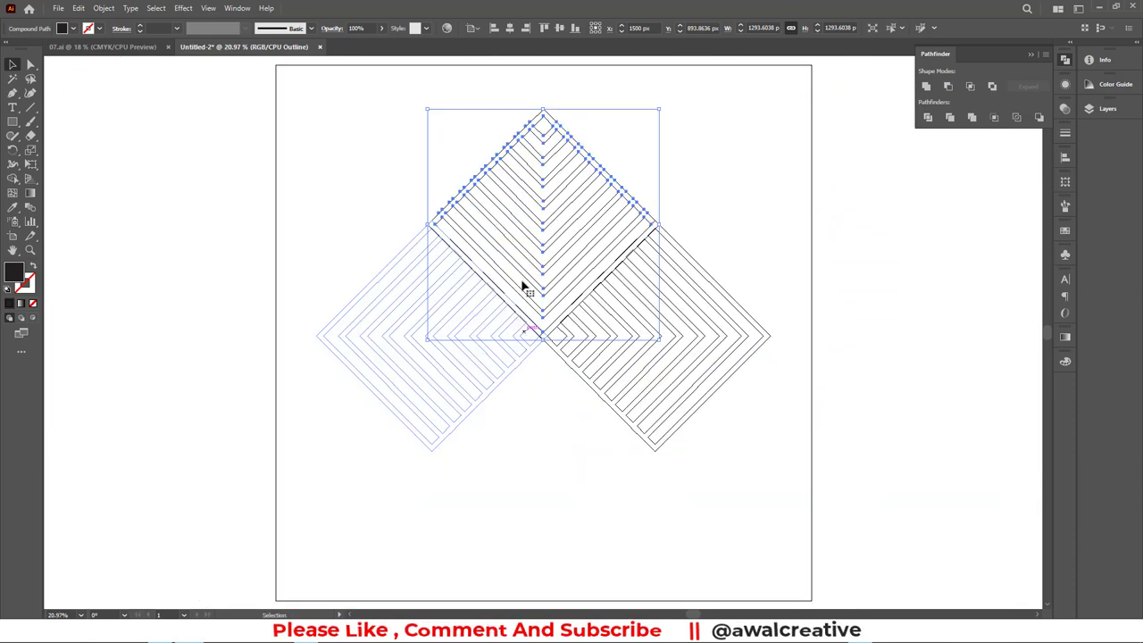
click(354, 120)
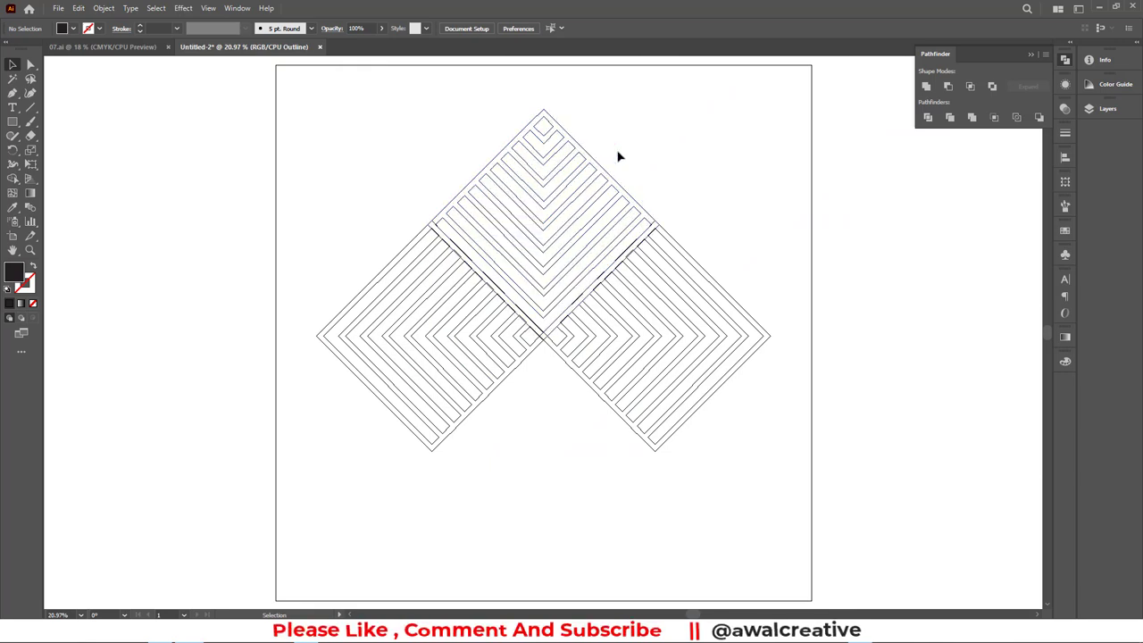
key(ctrl+y)
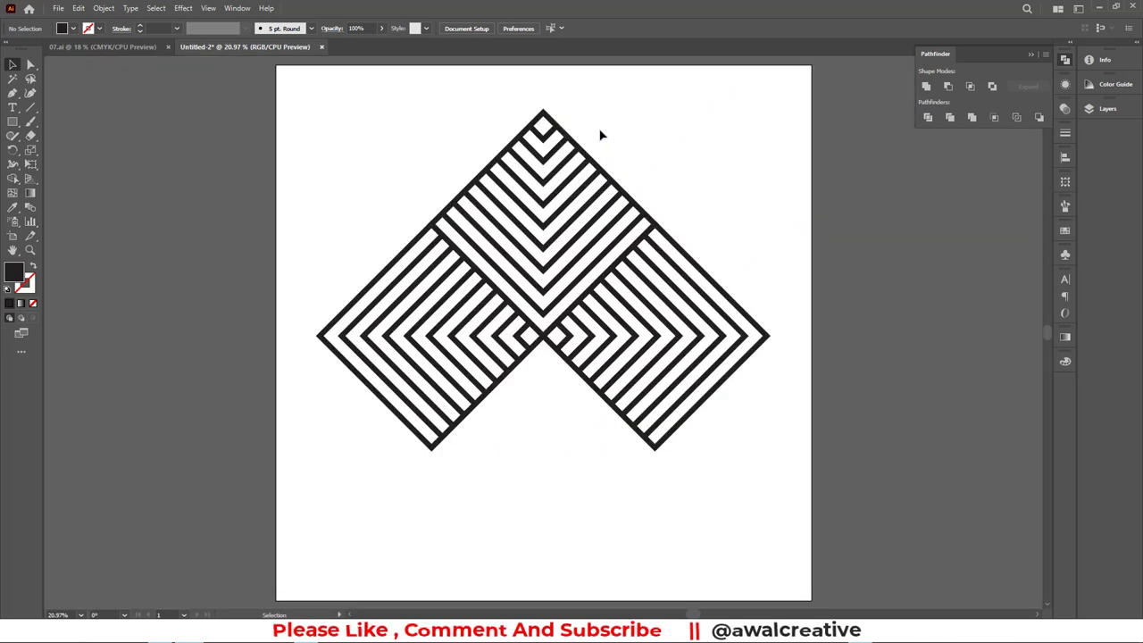
click(601, 130)
click(541, 114)
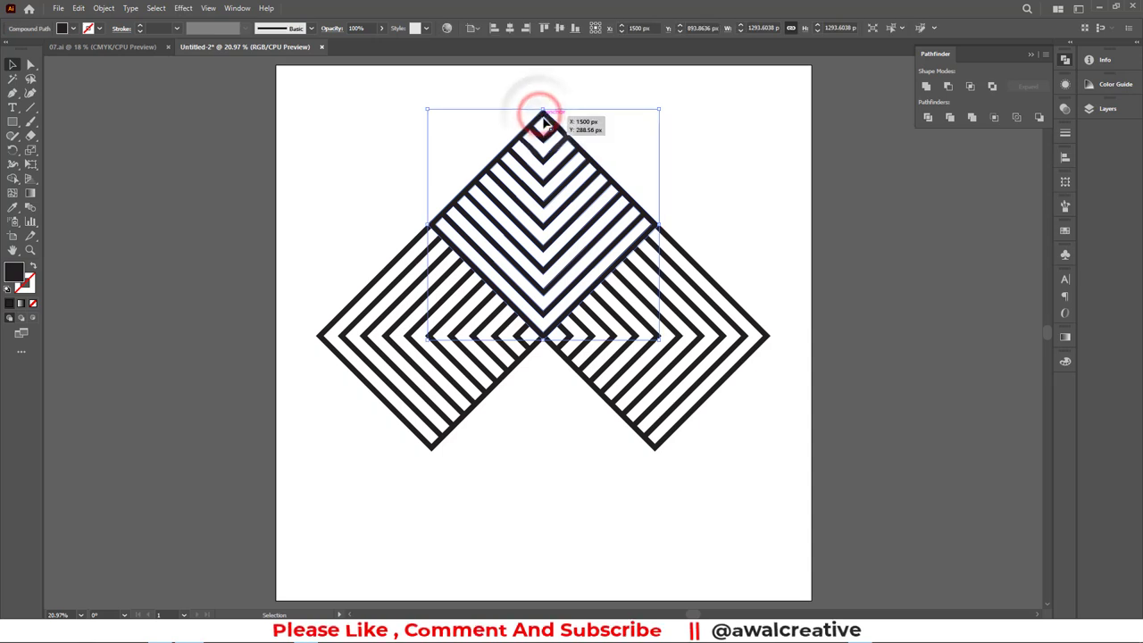
Step: Create a copy of the top diamond reflected across the Vertical axis
right_click(542, 117)
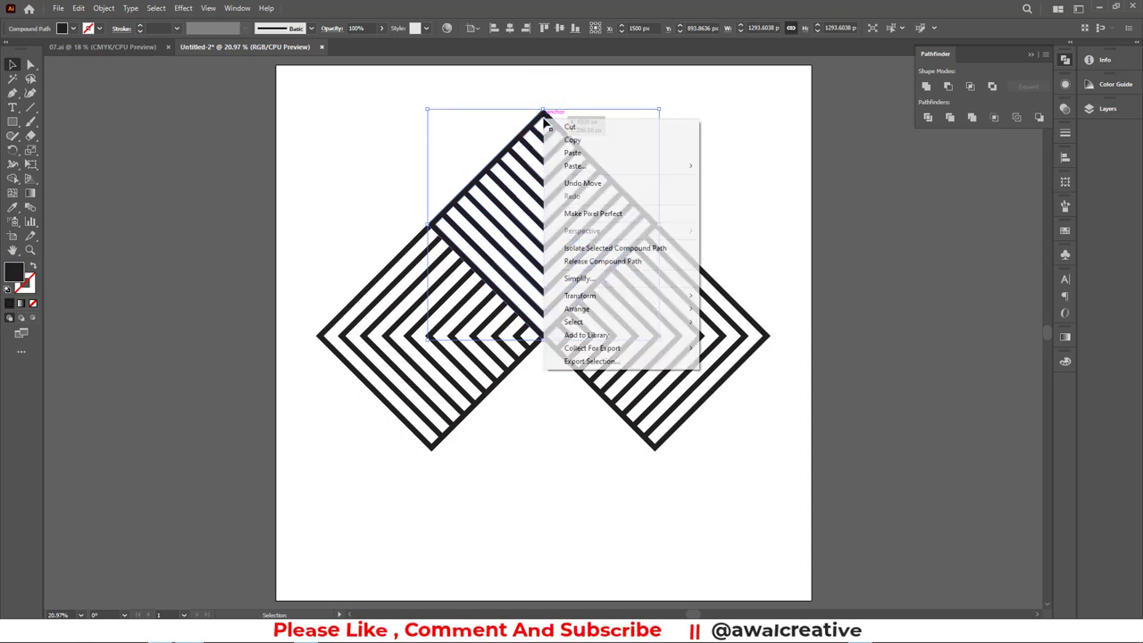
click(600, 297)
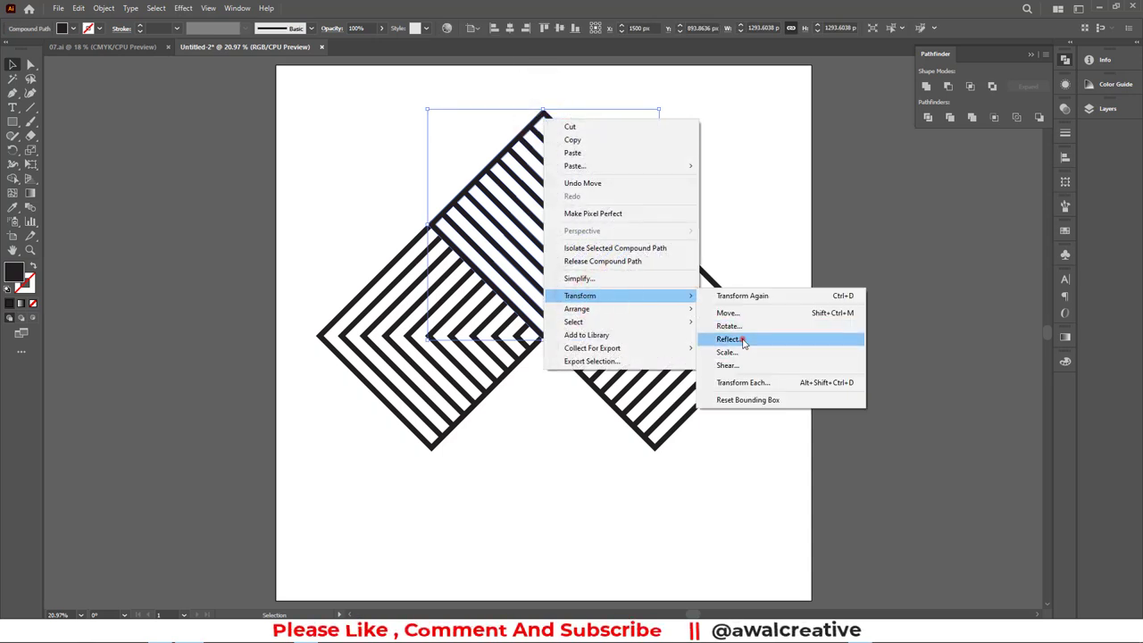
click(730, 340)
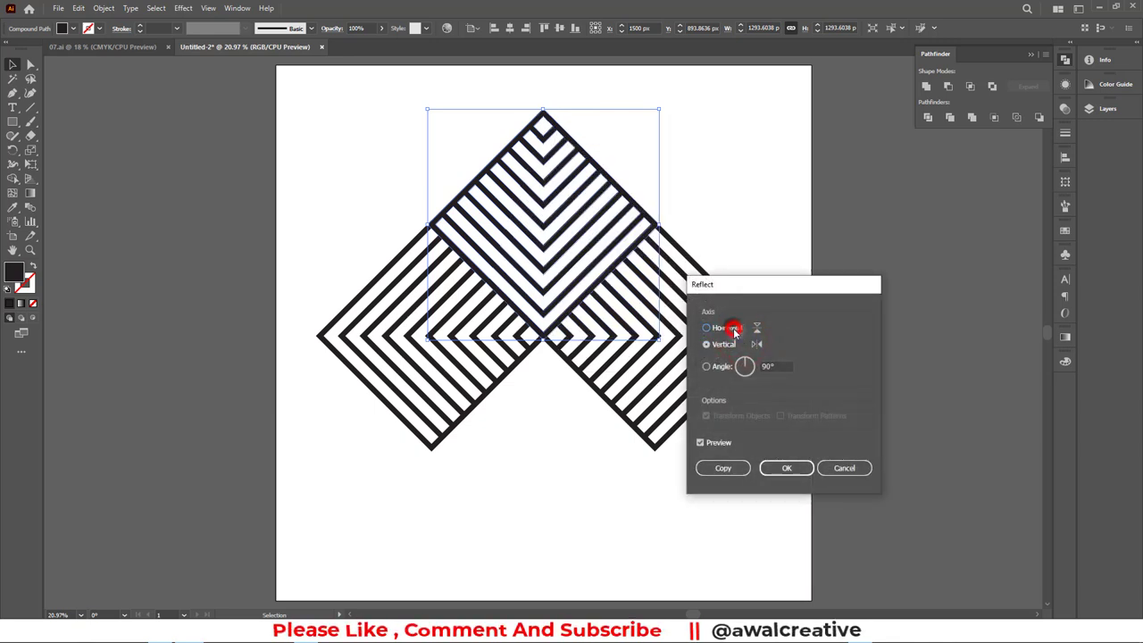
click(733, 328)
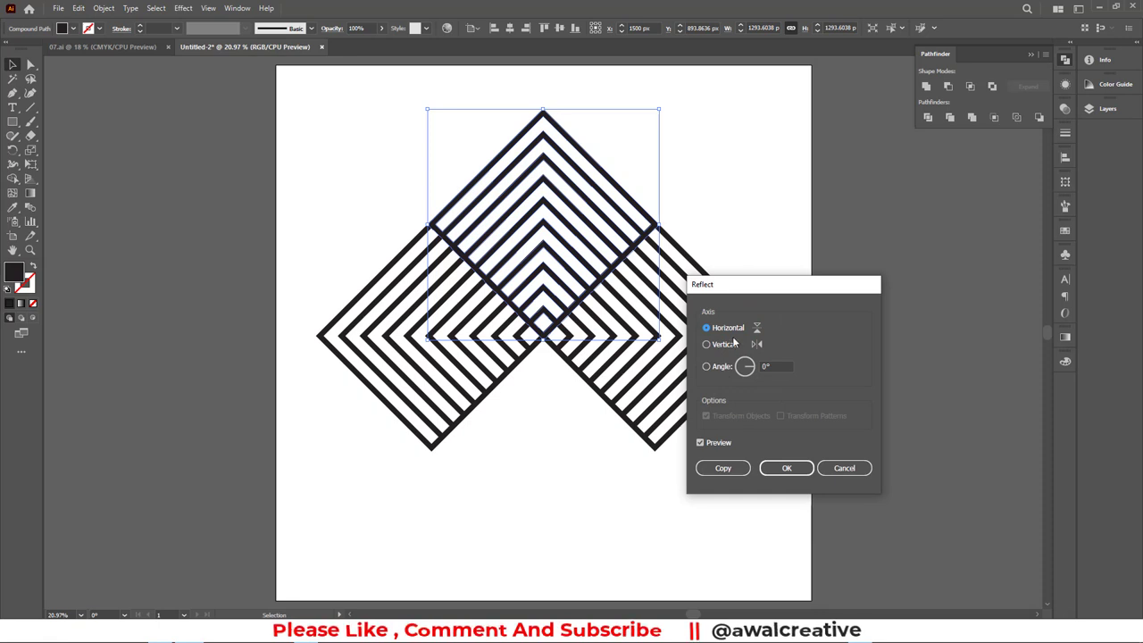
click(721, 345)
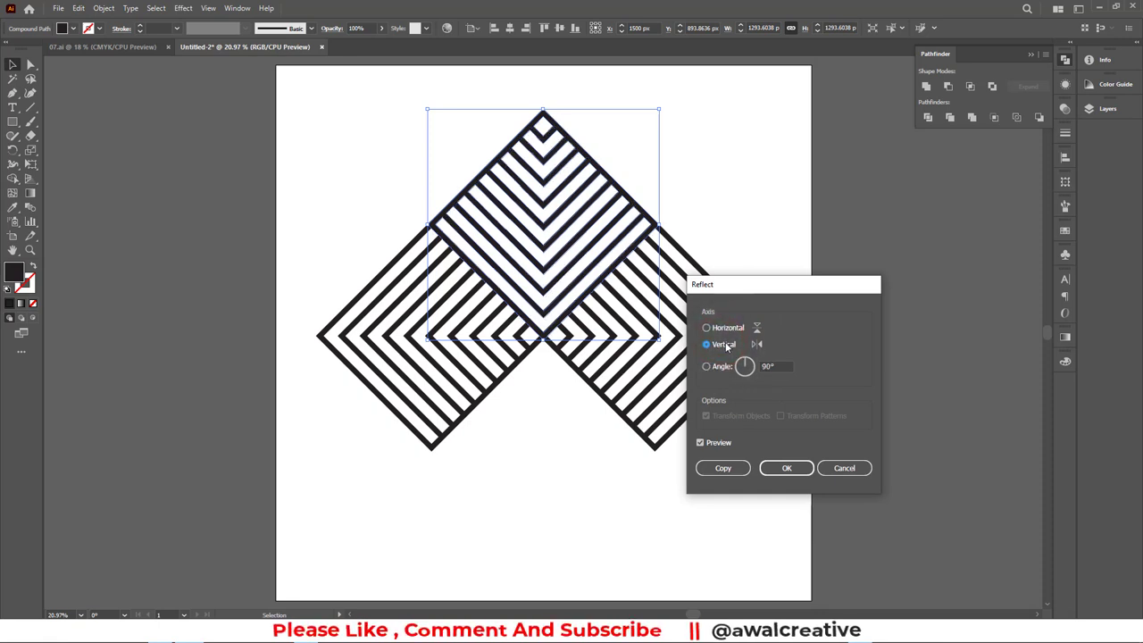
click(725, 467)
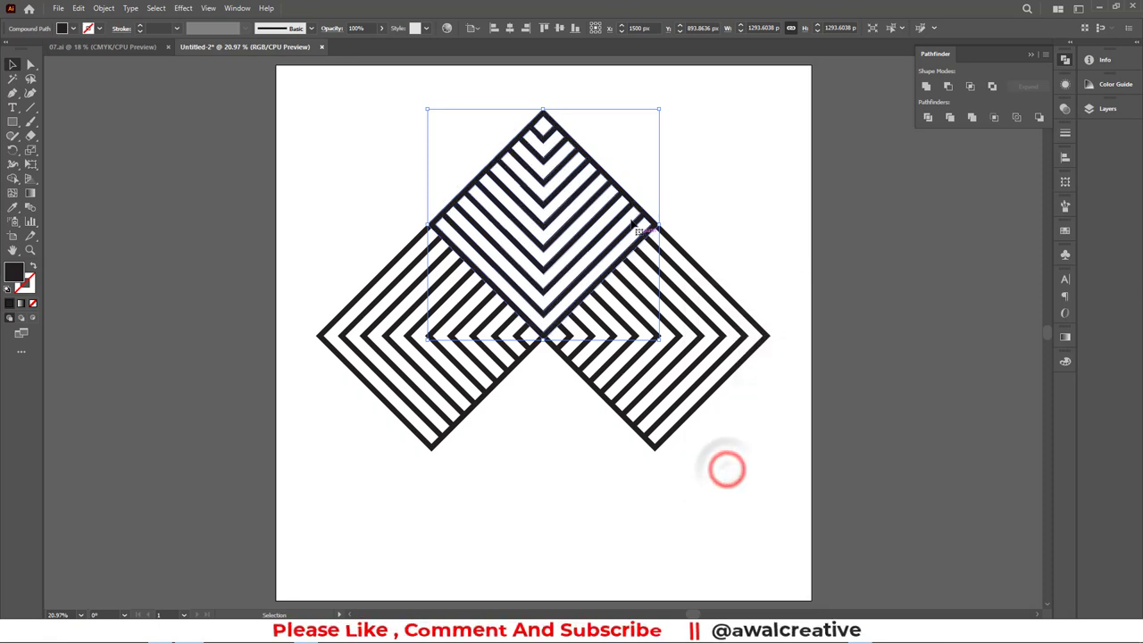
Step: Move the duplicate diamond straight down to the bottom of the arrangement
click(582, 176)
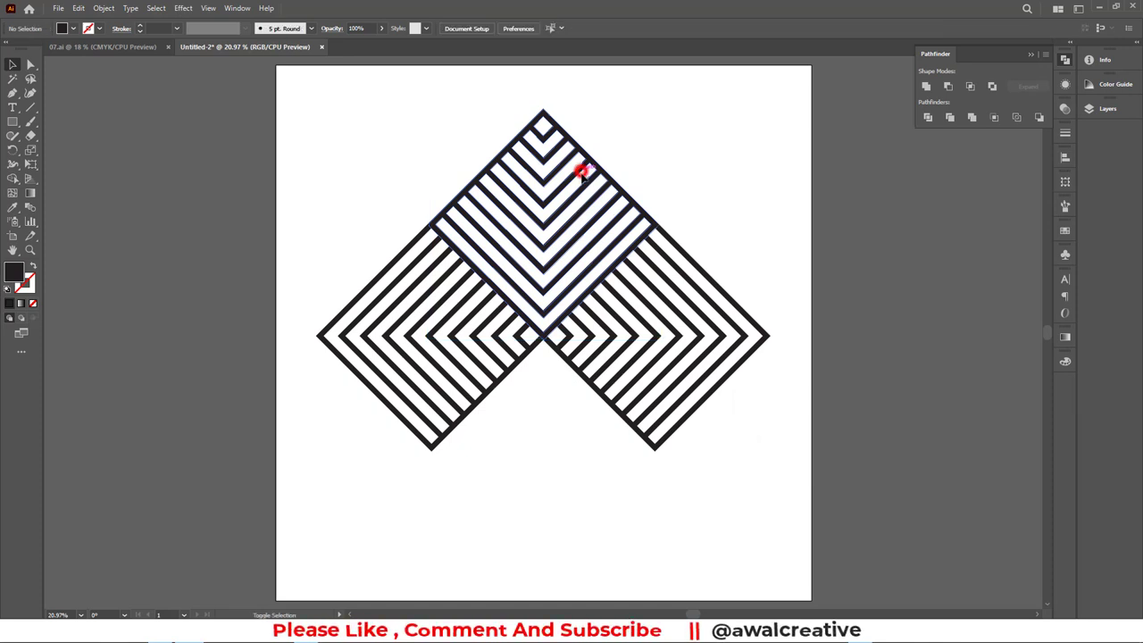
drag(576, 177, 580, 390)
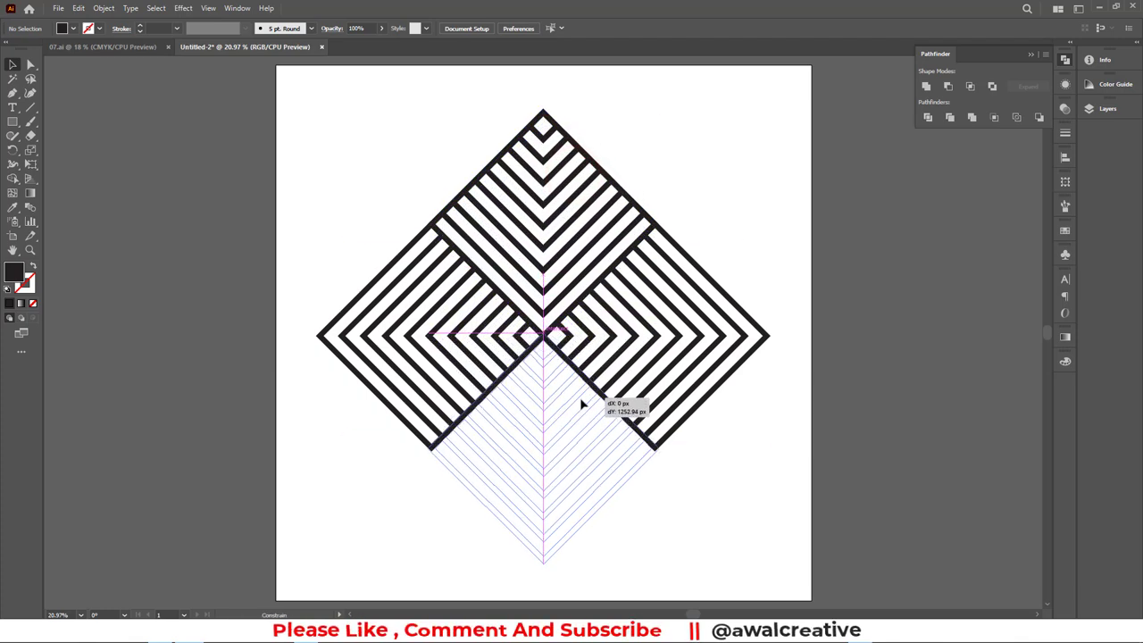
drag(580, 387, 582, 403)
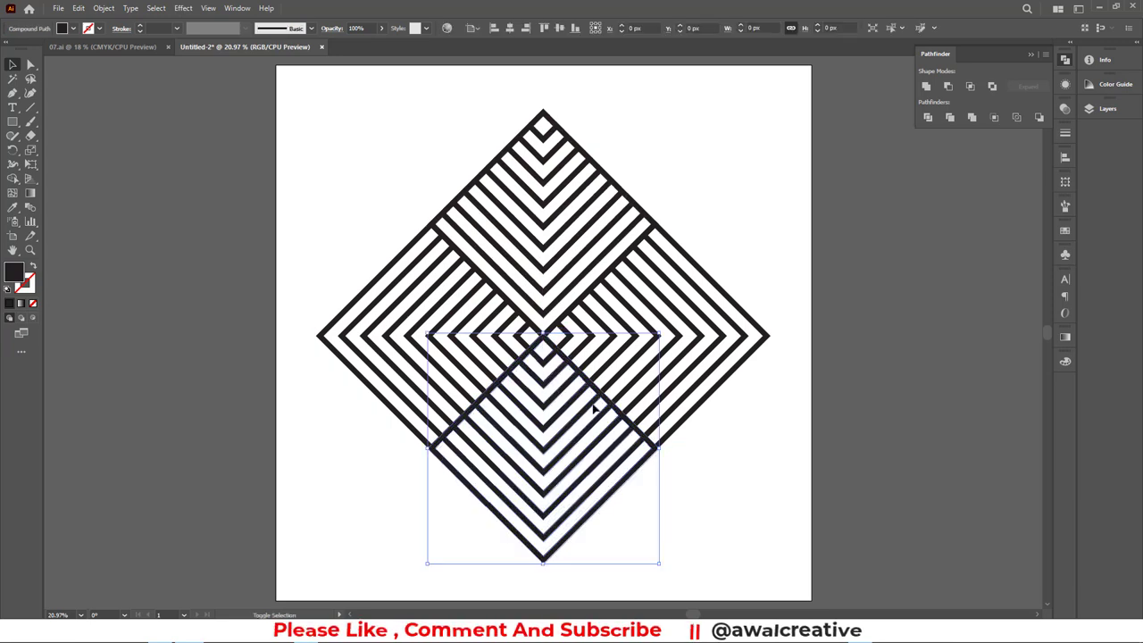
Step: Reflect the bottom diamond across the Horizontal axis so it points upward
right_click(626, 457)
click(687, 380)
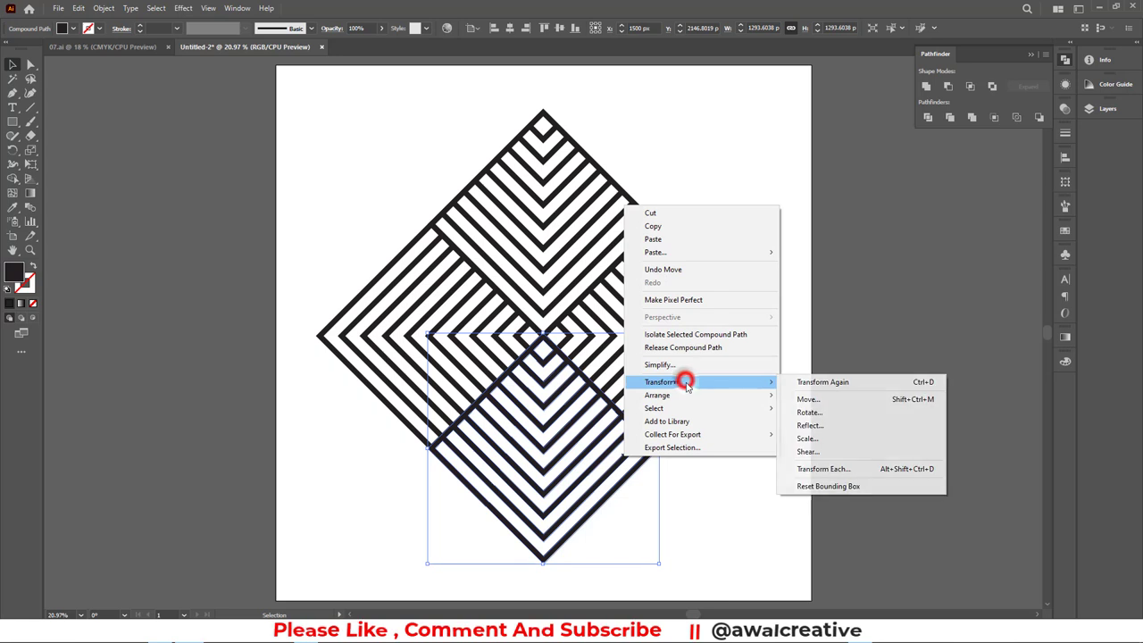
click(819, 425)
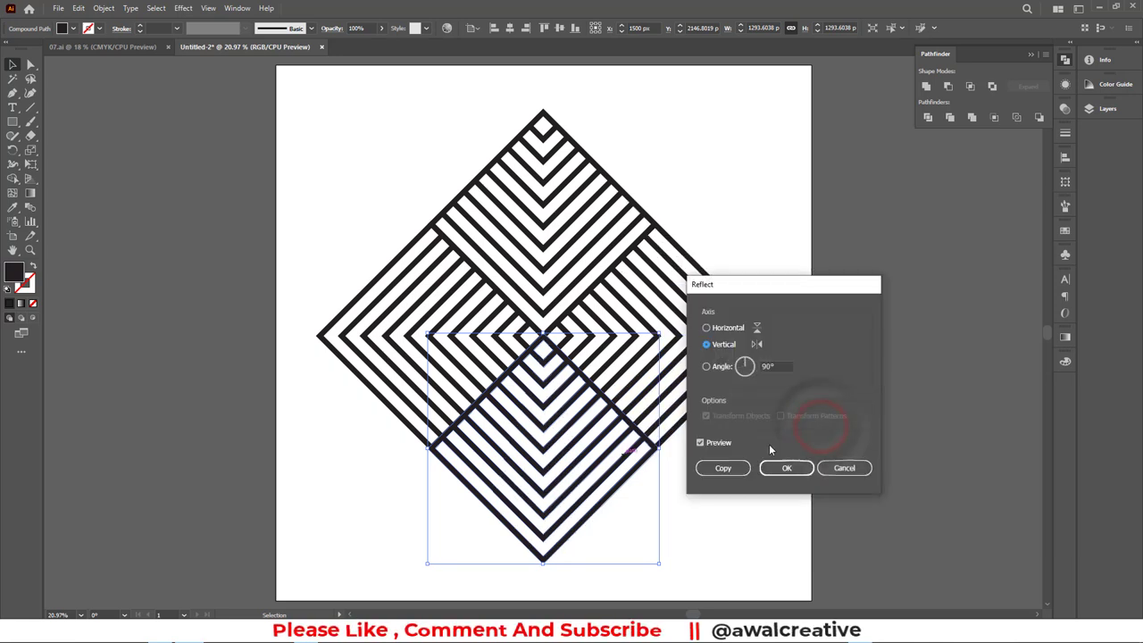
click(708, 328)
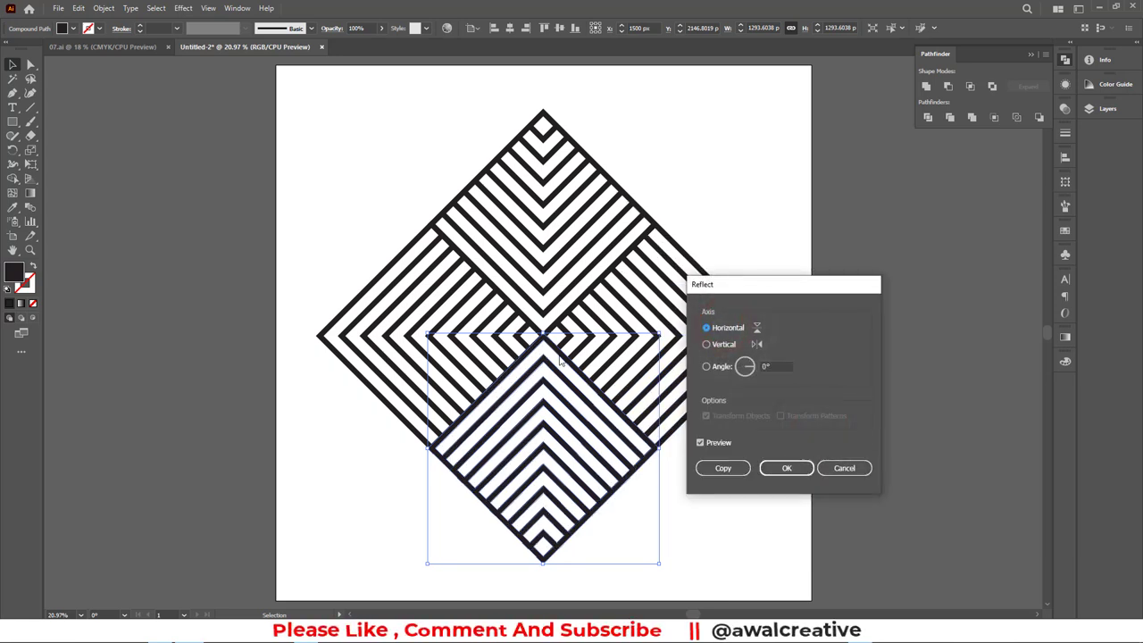
click(788, 467)
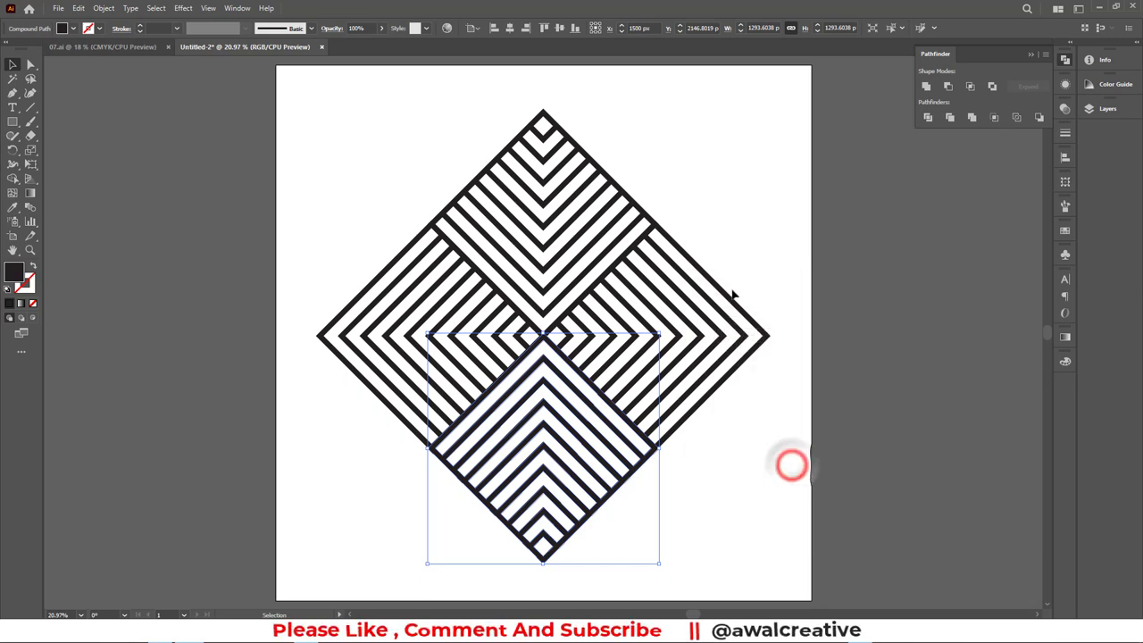
click(740, 193)
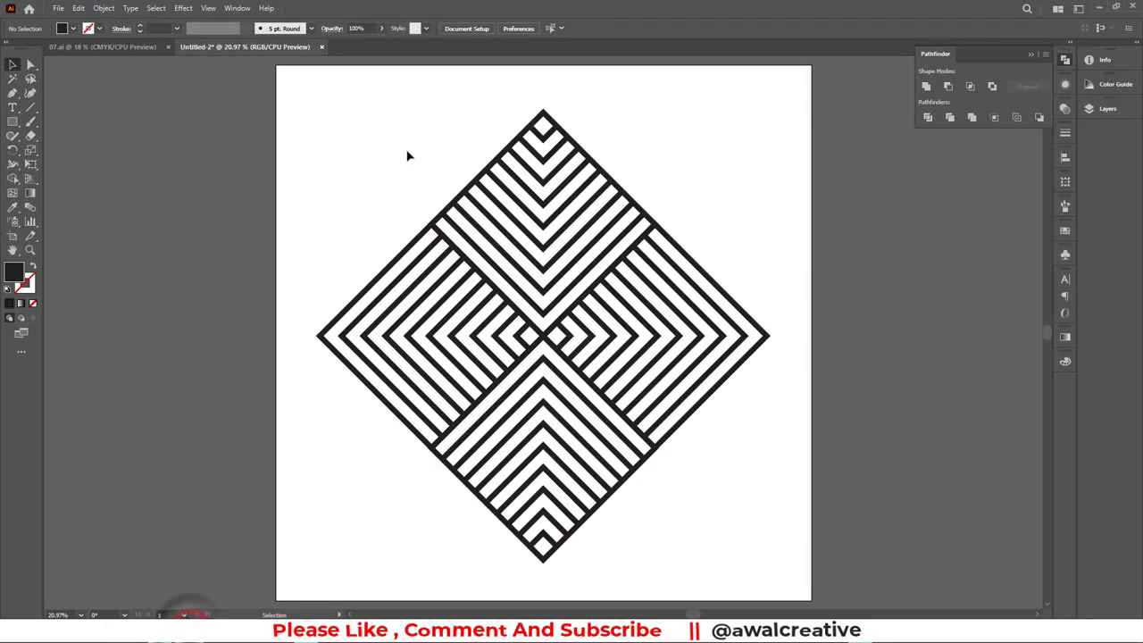
Step: Expand all four diamond pieces and scale them down to a ~464 px tile left of the artboard
drag(337, 98, 773, 584)
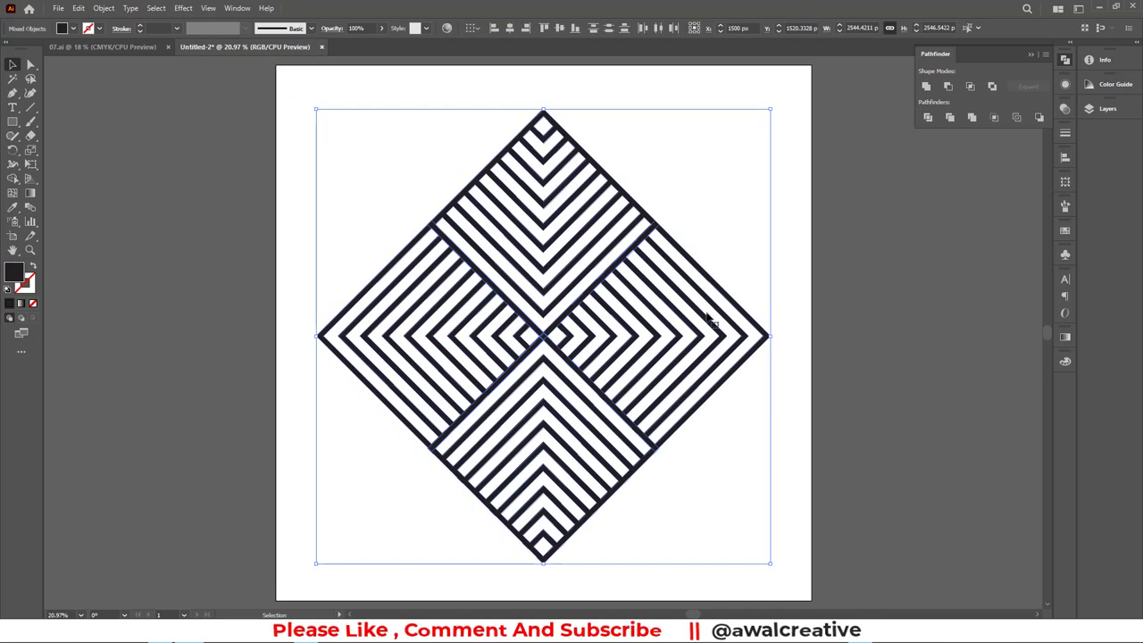
click(104, 8)
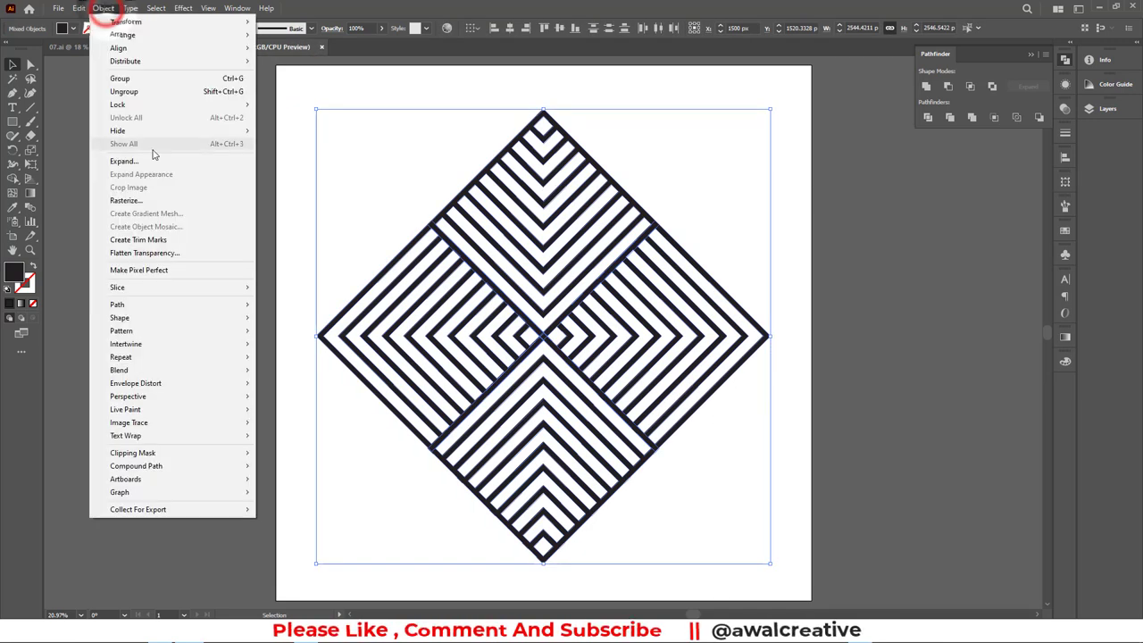
click(148, 157)
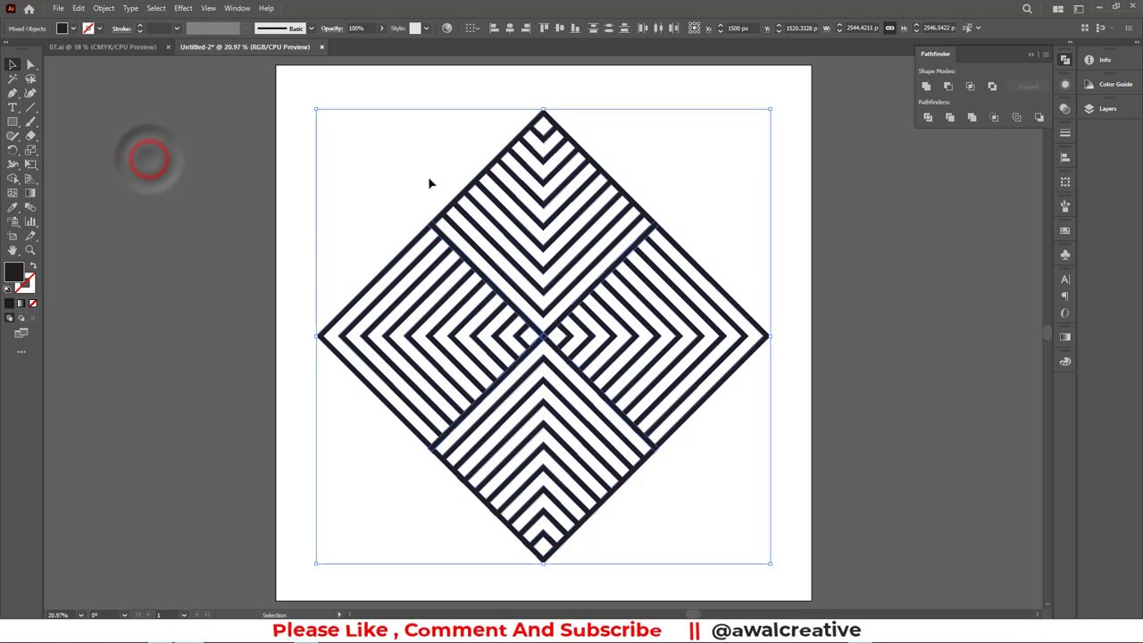
click(104, 8)
click(136, 161)
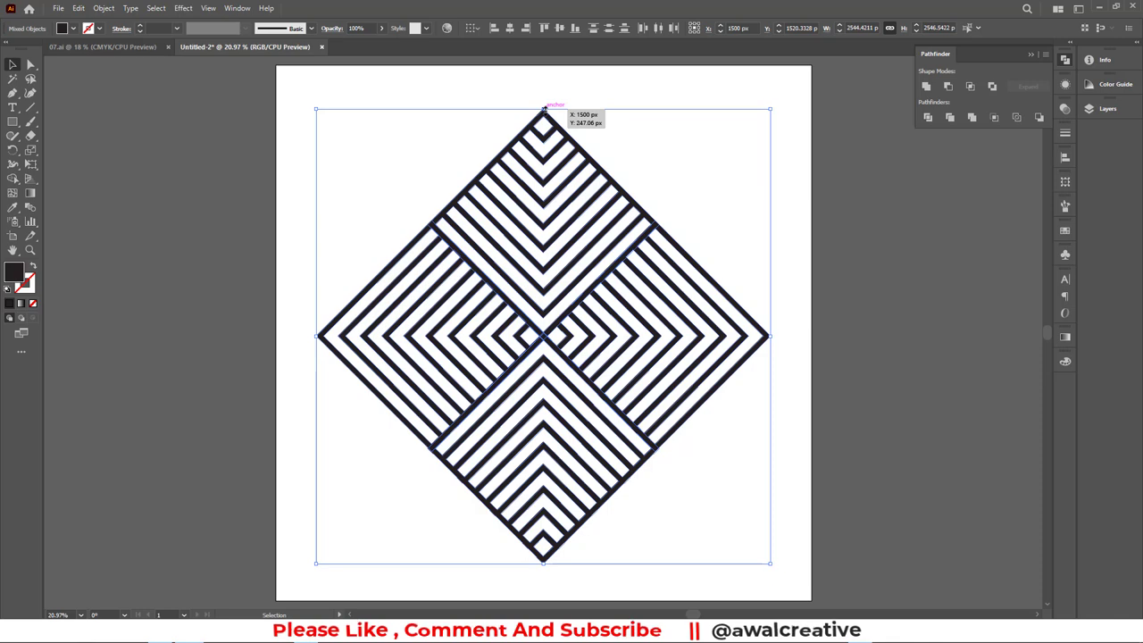
mouse_move(544, 108)
mouse_down()
mouse_move(557, 198)
mouse_move(544, 297)
mouse_move(421, 321)
mouse_move(192, 314)
mouse_up()
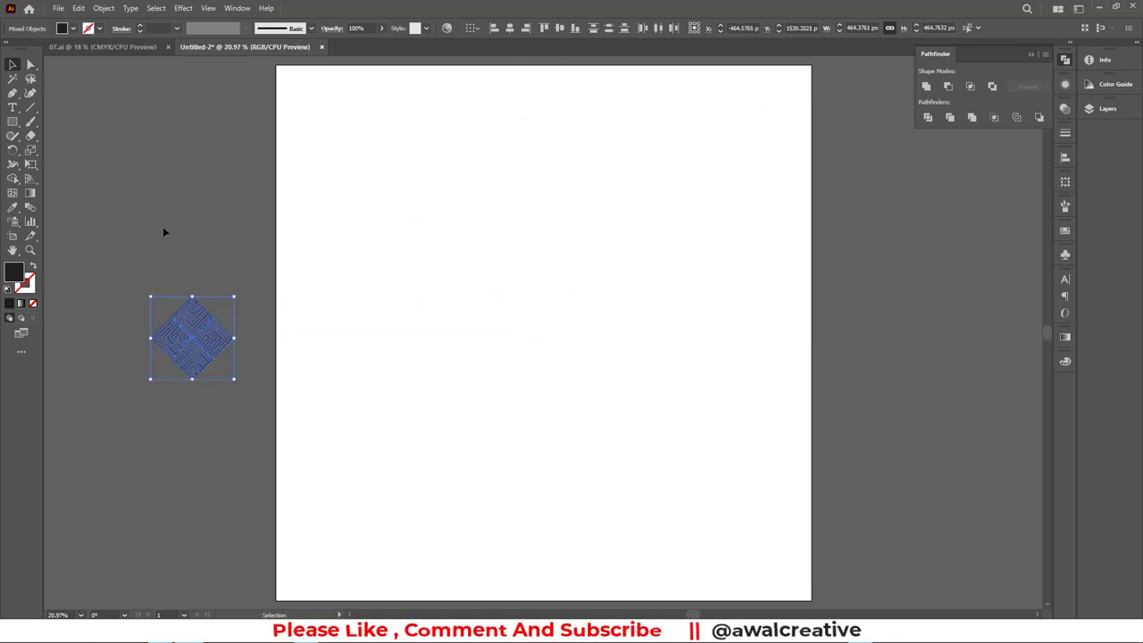
click(162, 225)
drag(223, 358, 266, 408)
Step: Fill the small diamond orange #E7A300 from the Color panel spectrum
click(1066, 363)
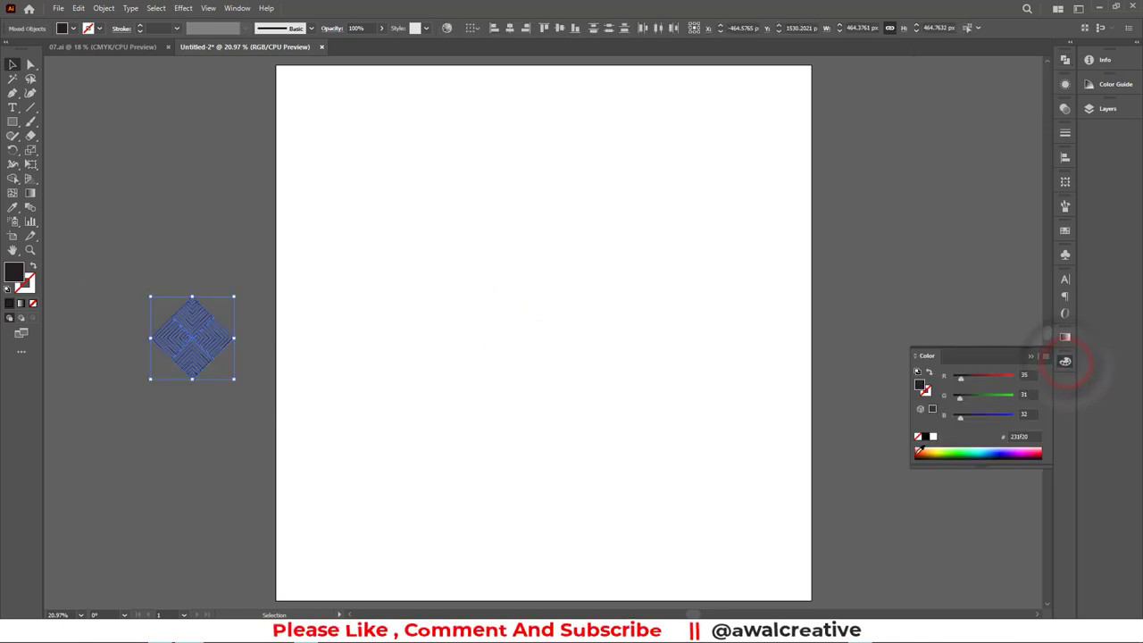
click(956, 453)
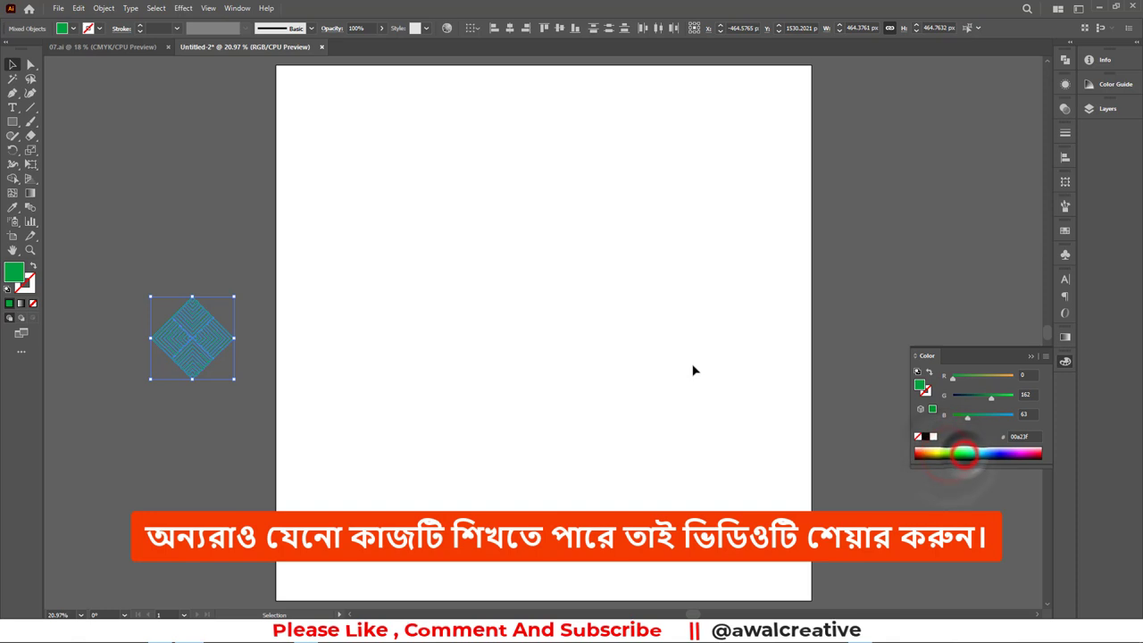
click(929, 454)
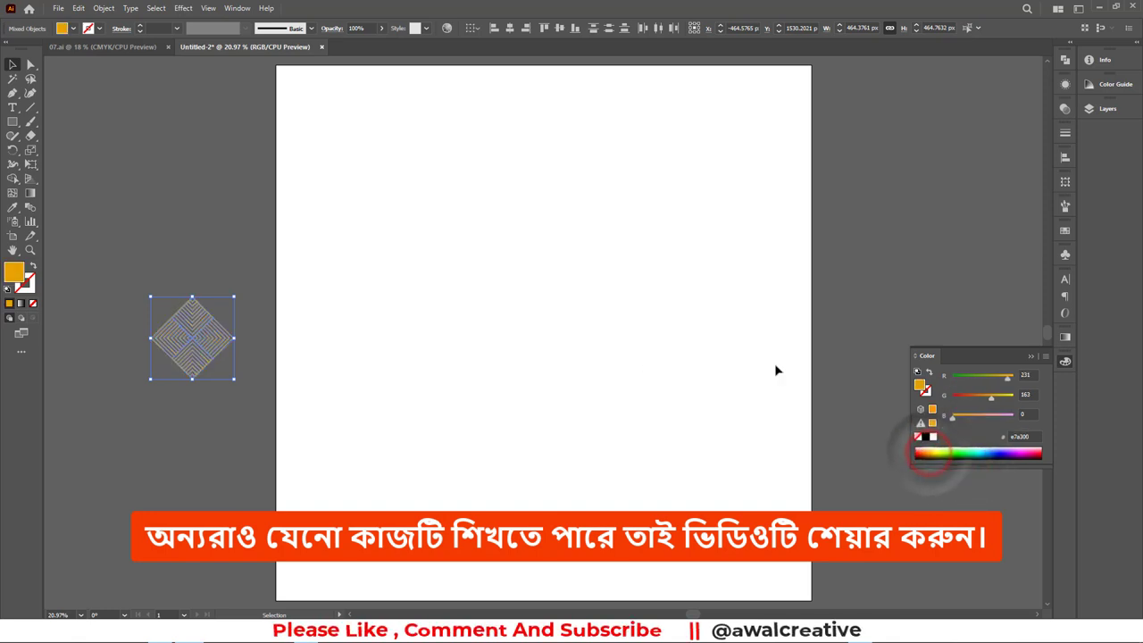
click(214, 154)
drag(47, 249, 247, 401)
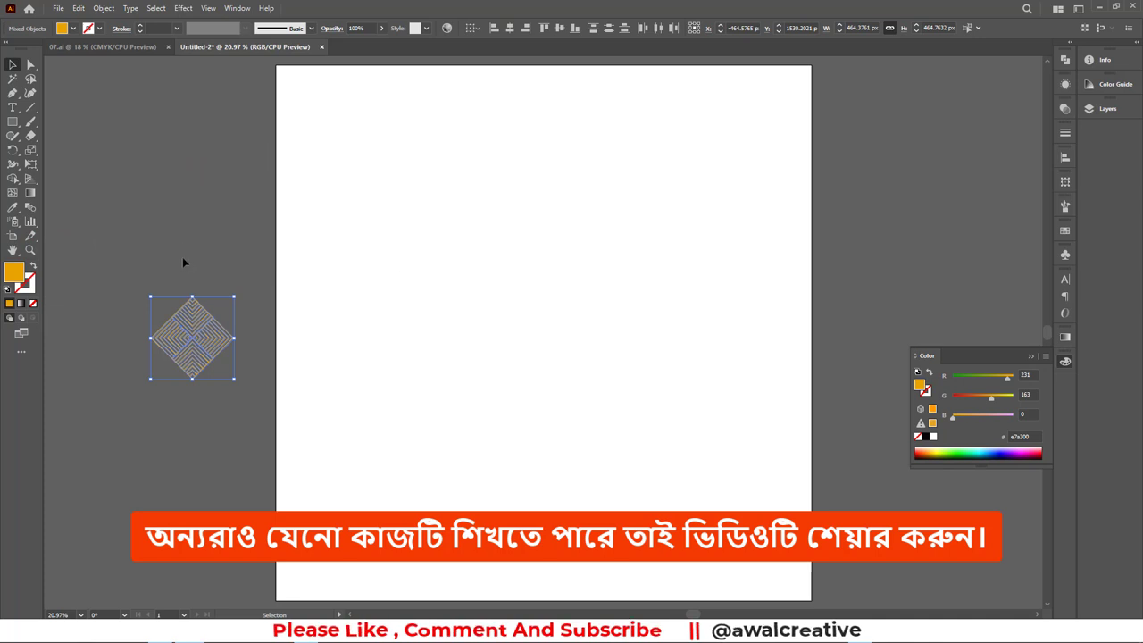
Step: Make a New Pattern swatch from the orange diamond with Object > Pattern > Make
click(104, 8)
mouse_move(121, 330)
click(153, 329)
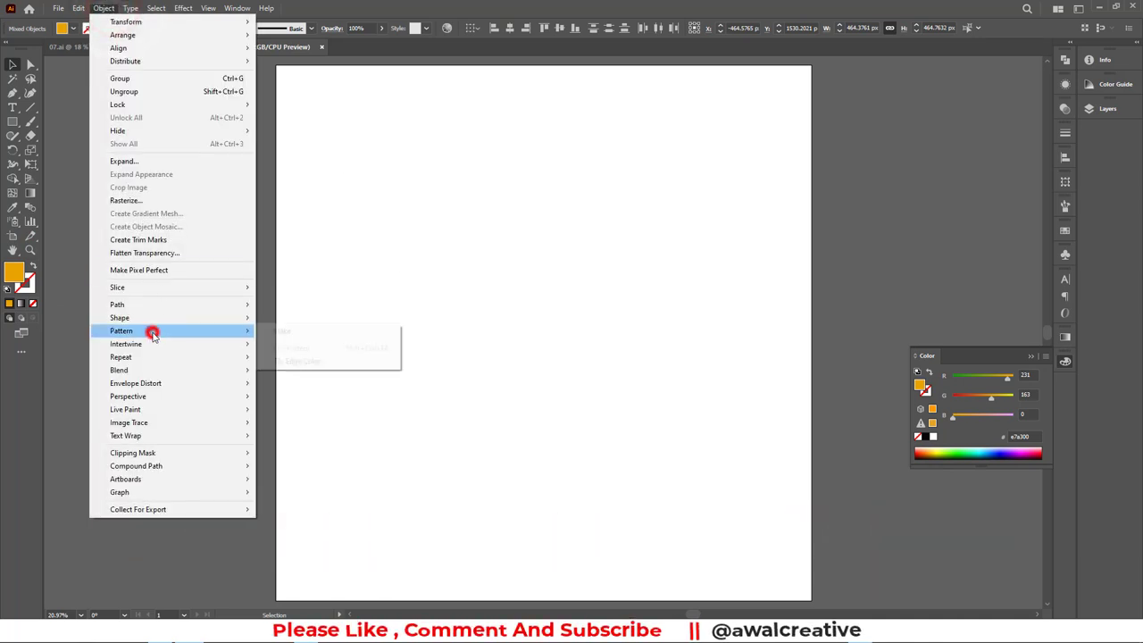
click(319, 335)
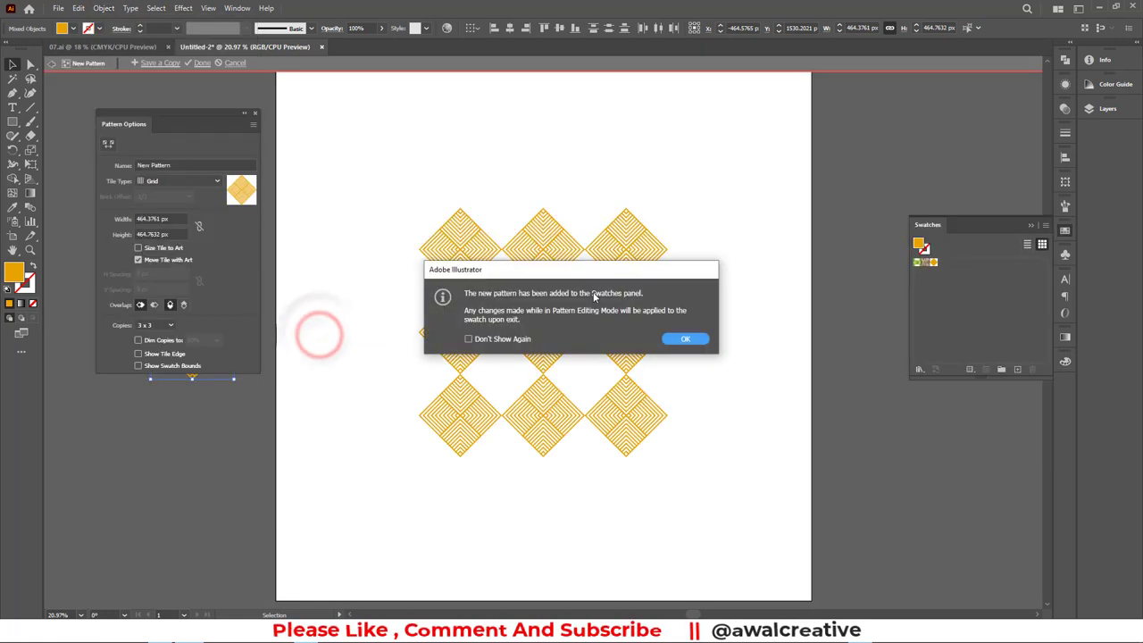
click(680, 338)
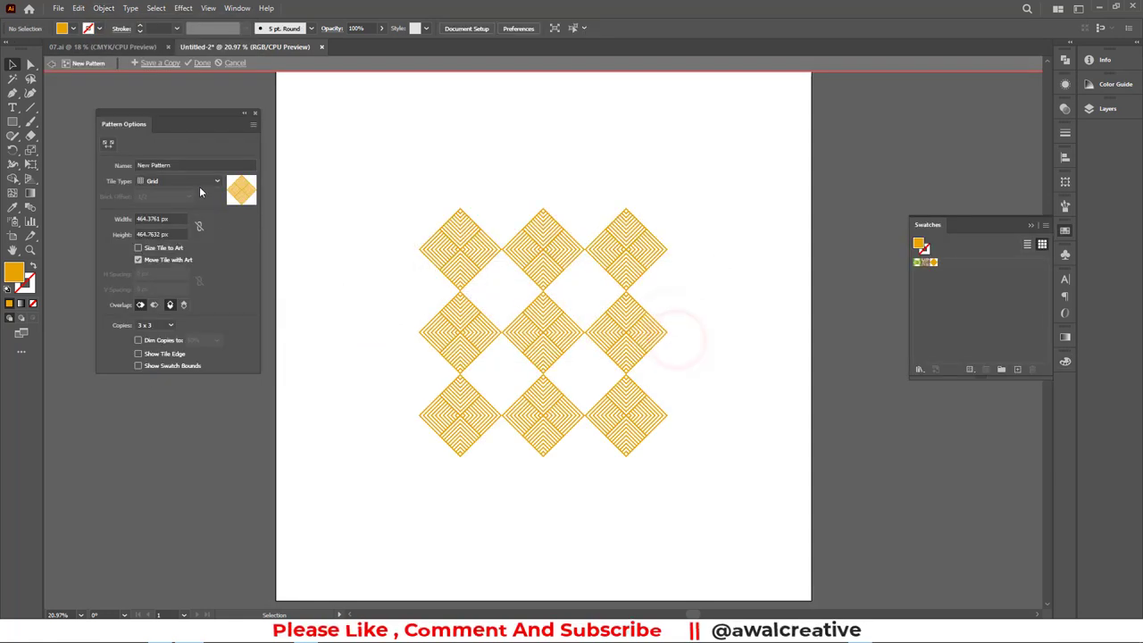
Step: Zoom and pan to inspect the 3 × 3 tiled pattern preview
click(30, 250)
drag(511, 275, 584, 355)
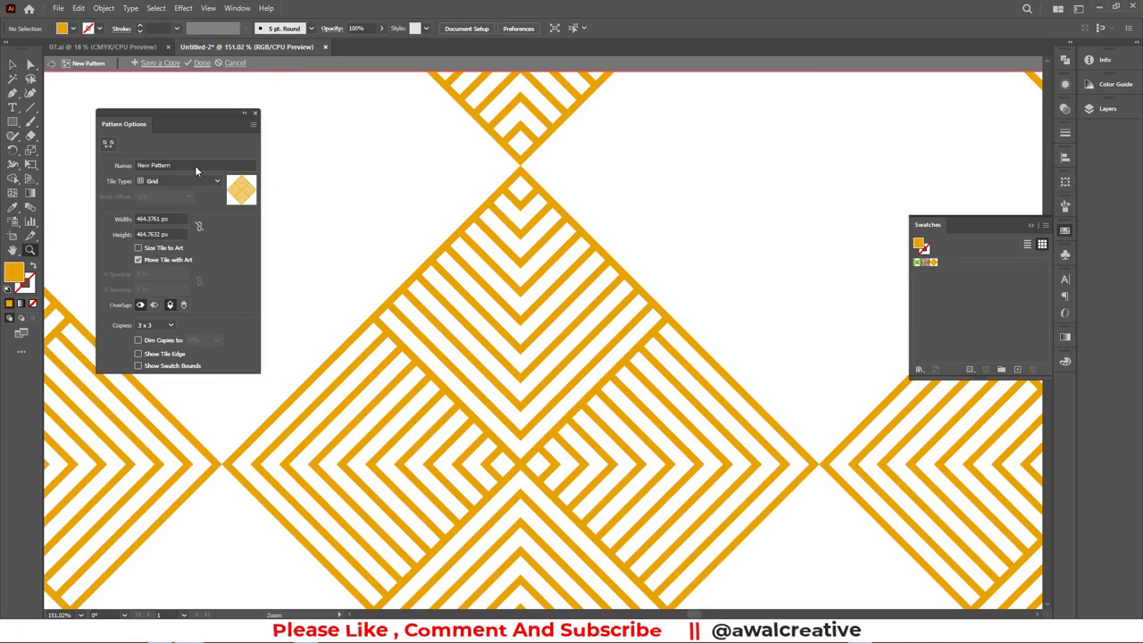
alt+click(645, 378)
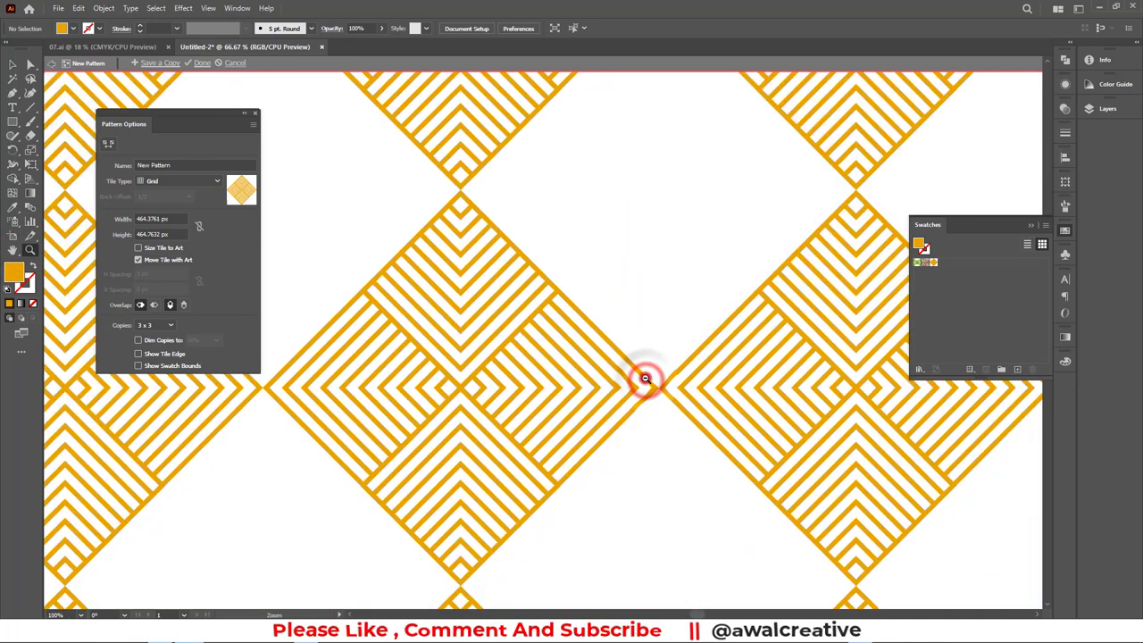
alt+click(646, 378)
mouse_move(460, 259)
mouse_down()
mouse_move(516, 260)
mouse_move(551, 322)
mouse_up()
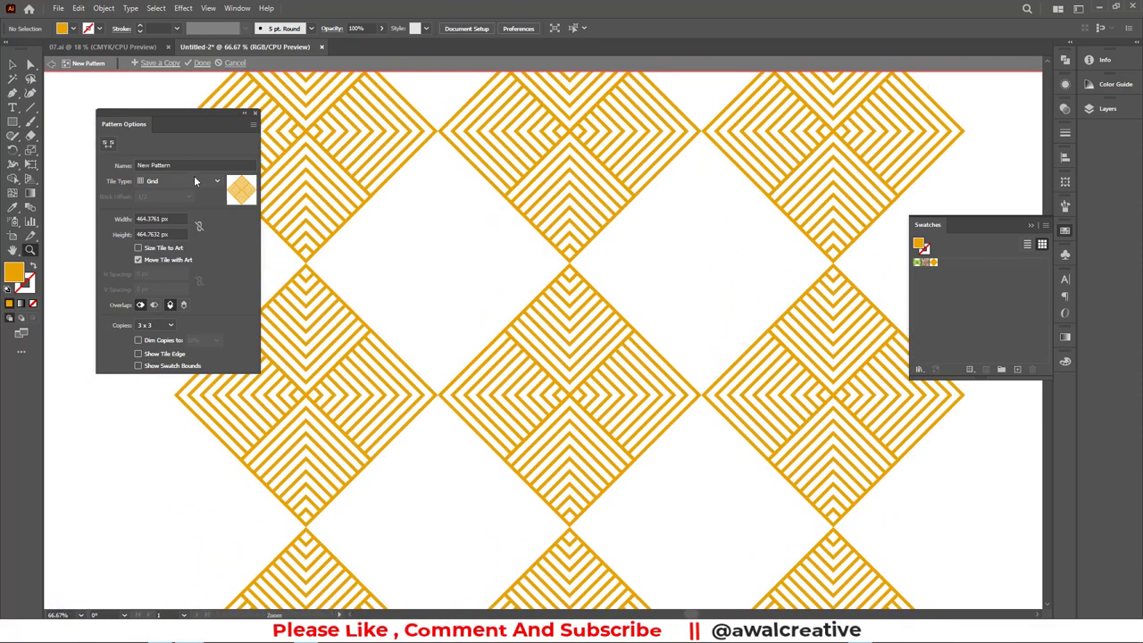
Step: Set the pattern Tile Type to Hex by Column after trying the brick layouts
click(188, 181)
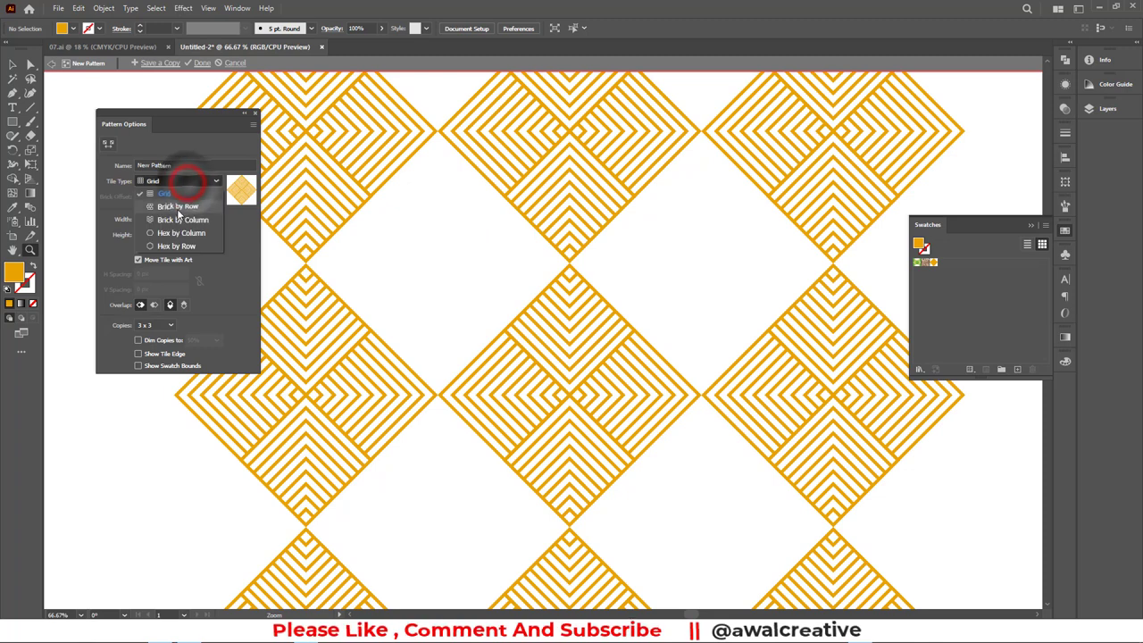
click(178, 199)
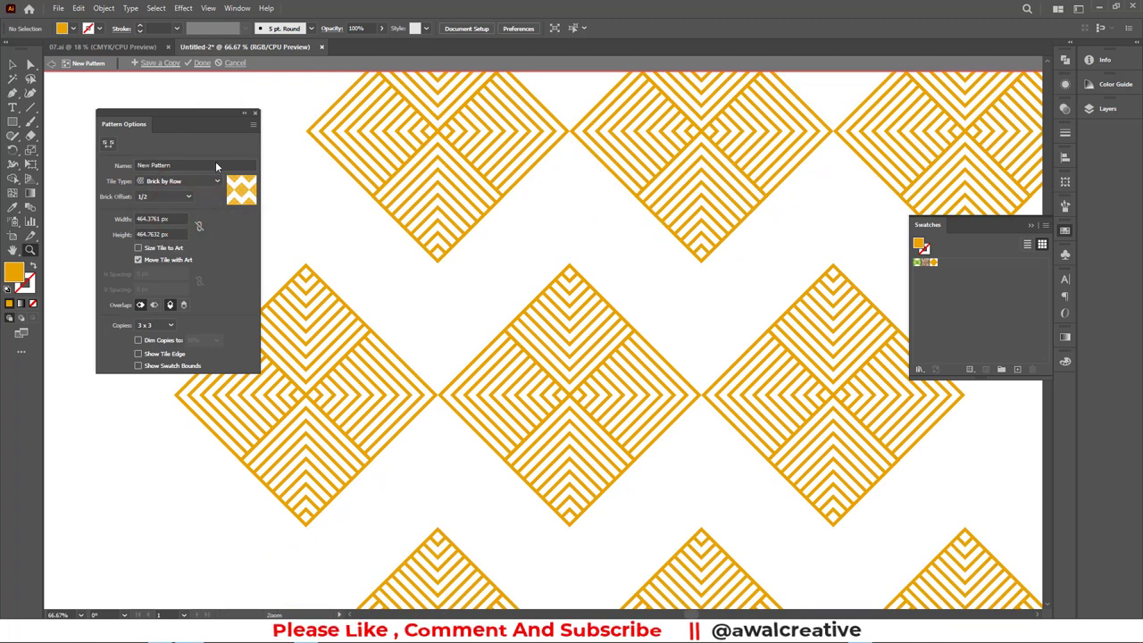
click(192, 181)
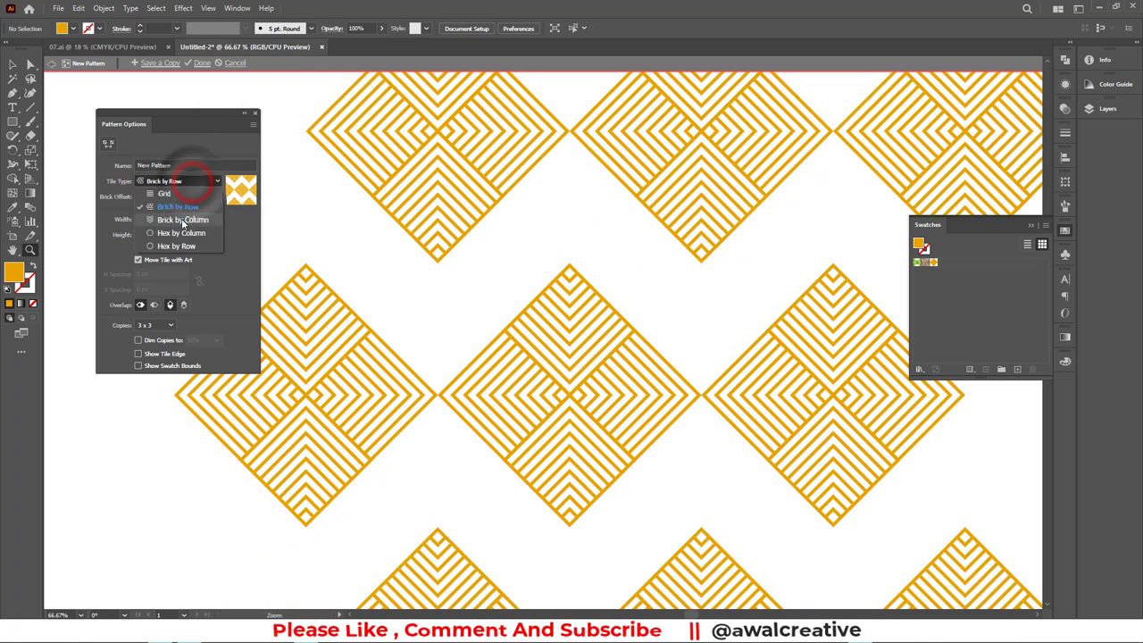
click(182, 221)
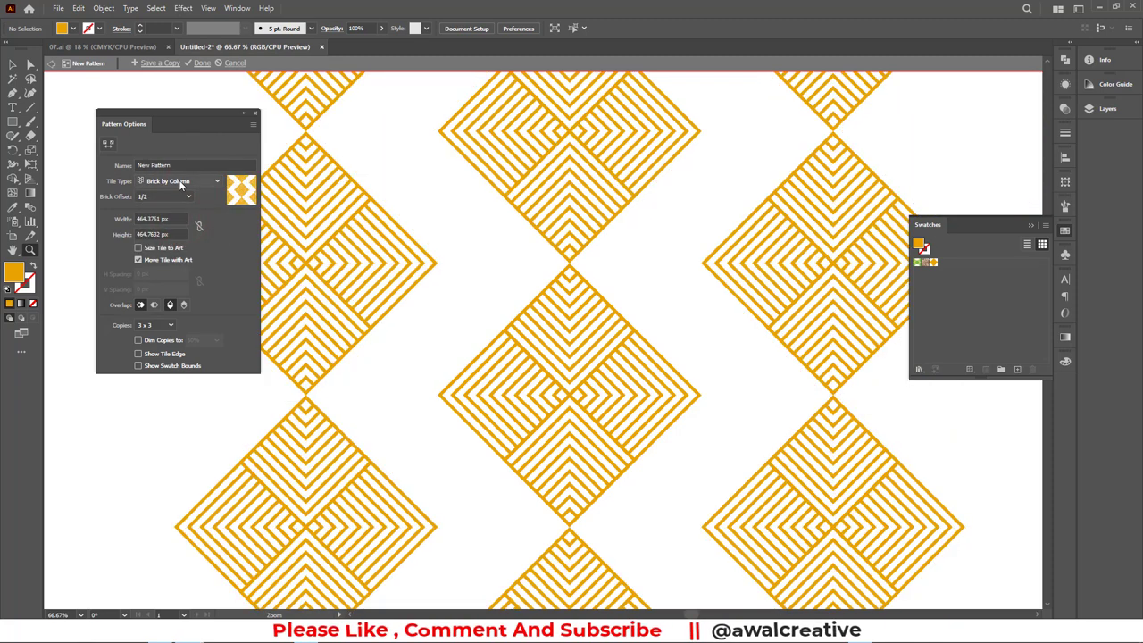
click(178, 180)
click(182, 233)
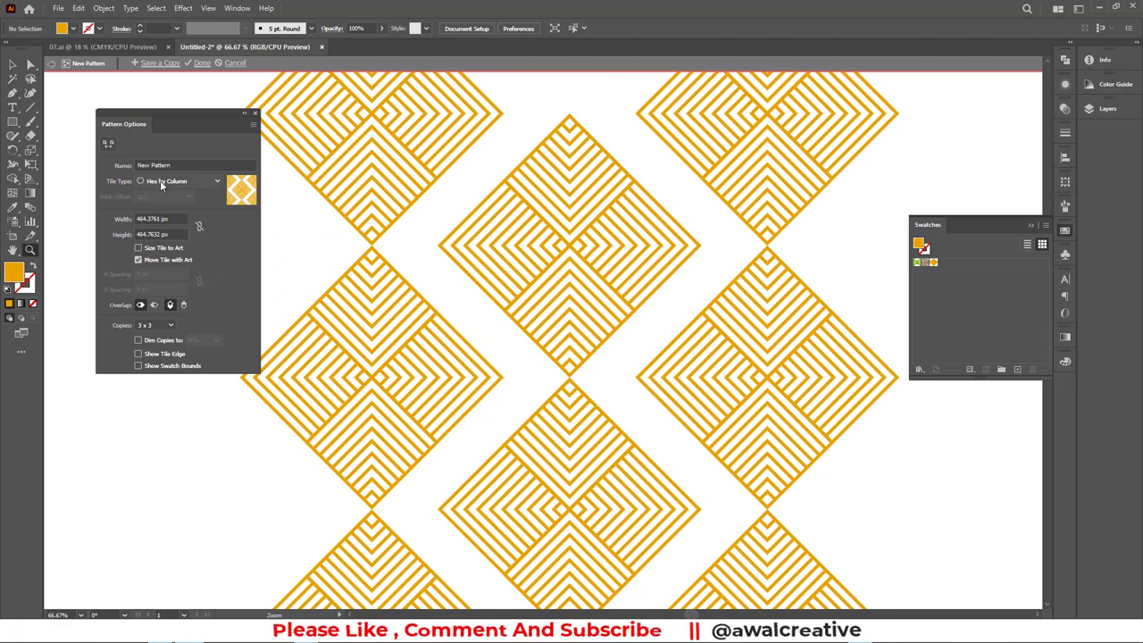
Step: Enable Size Tile to Art and lower H Spacing to about -118 px
click(140, 248)
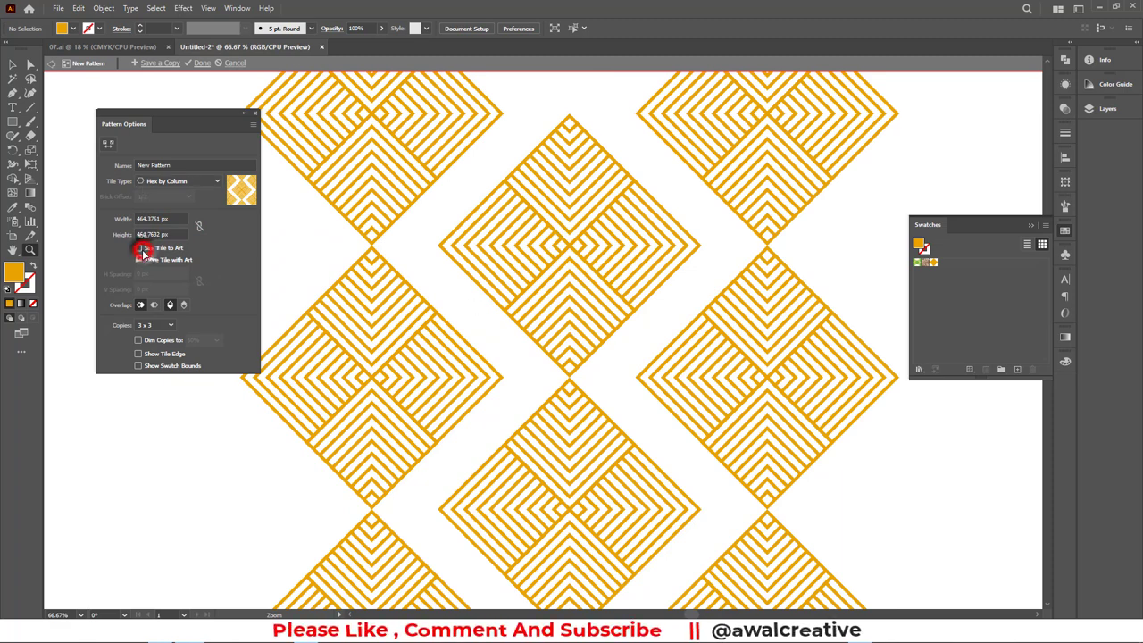
double_click(160, 274)
key(Down)
key(Down)
key(Down)
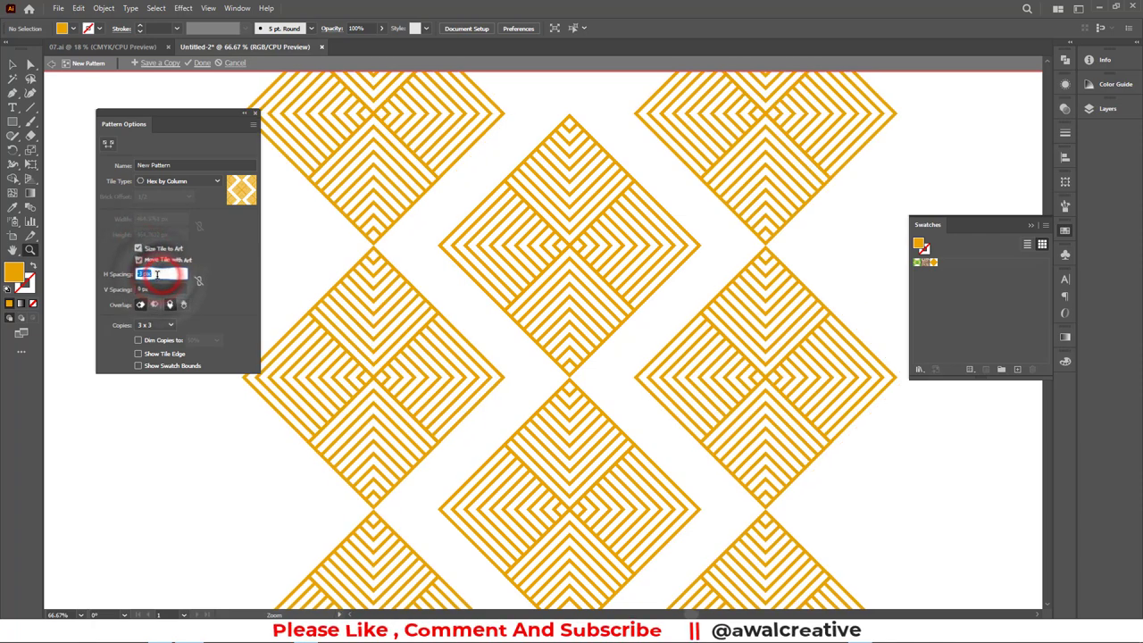
key(Down)
key(Down)
key(Down)
key(Down)
key(Down)
key(Down)
key(Down)
key(Down)
key(Down)
key(Down)
key(Down)
key(Down)
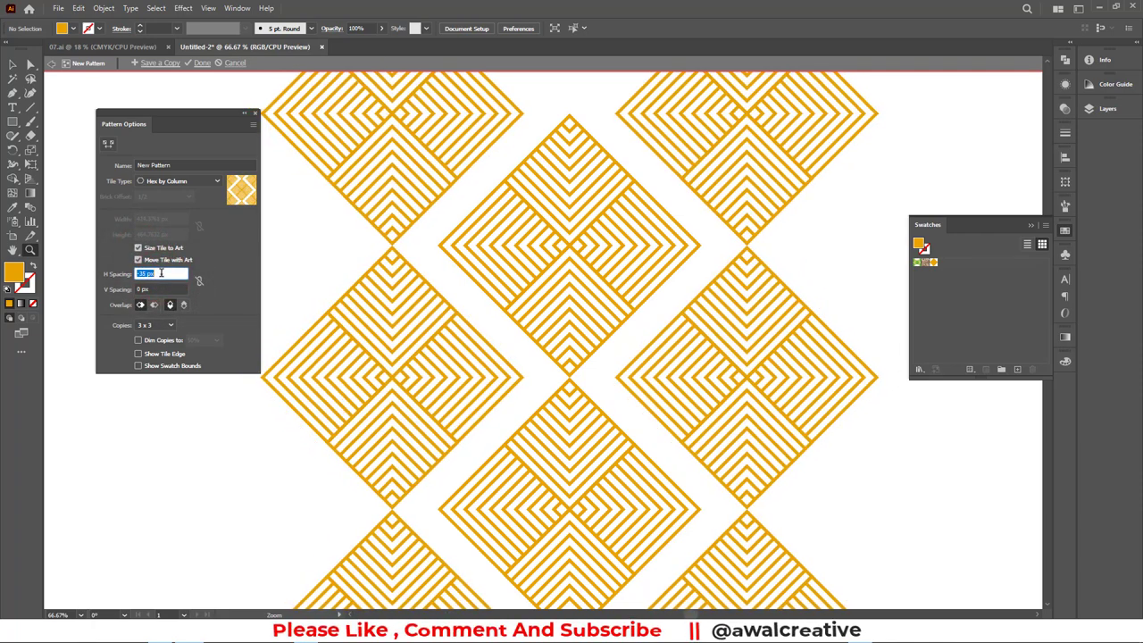
key(Down)
key(Down)
key(Down)
key(Down)
key(Down)
key(Down)
key(Down)
key(Down)
key(Down)
key(Down)
key(Down)
key(Down)
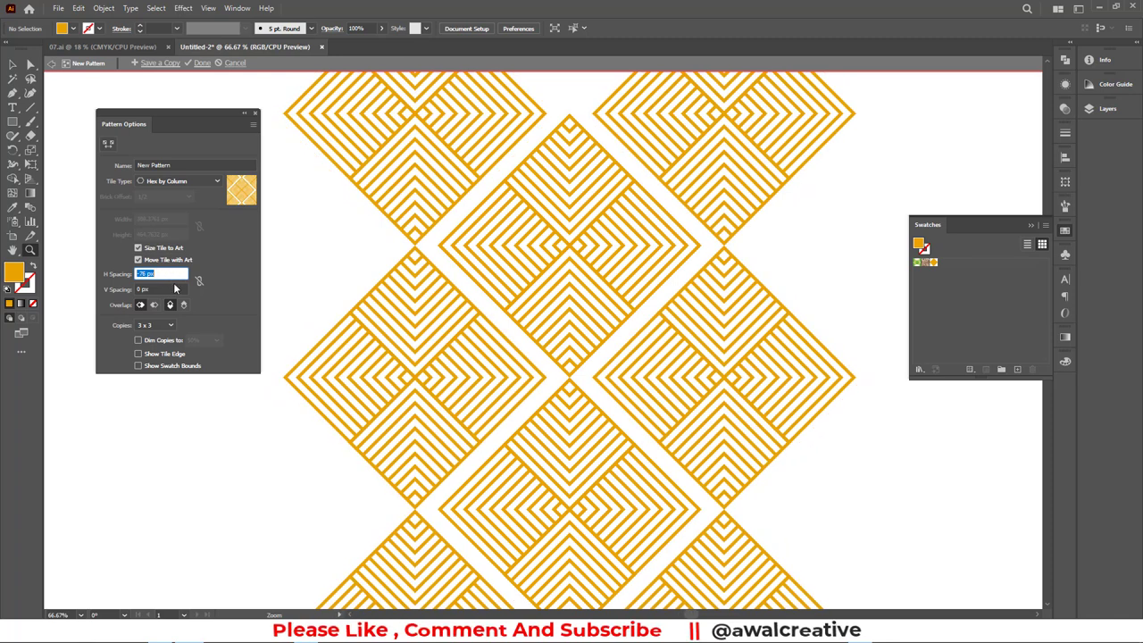
key(Down)
key(Down)
key(Down)
key(Down)
key(Down)
key(Down)
key(Down)
key(Down)
key(Down)
key(Down)
key(Down)
key(Down)
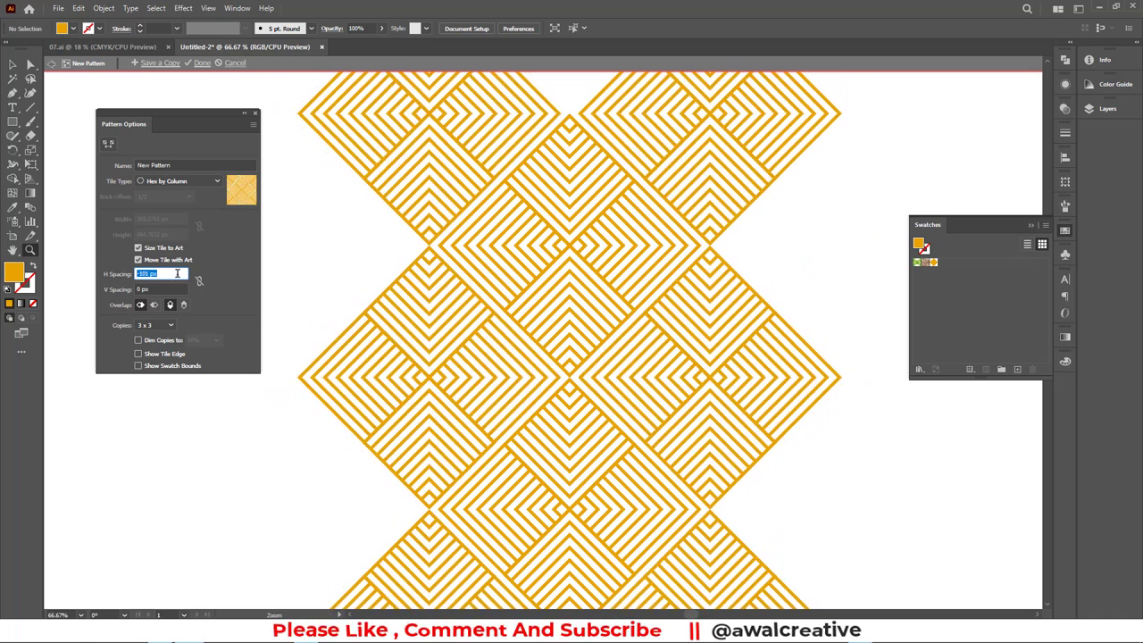
key(Down)
key(Down)
key(Down)
key(Down)
key(Down)
key(Down)
key(Down)
key(Down)
key(Down)
key(Down)
key(Down)
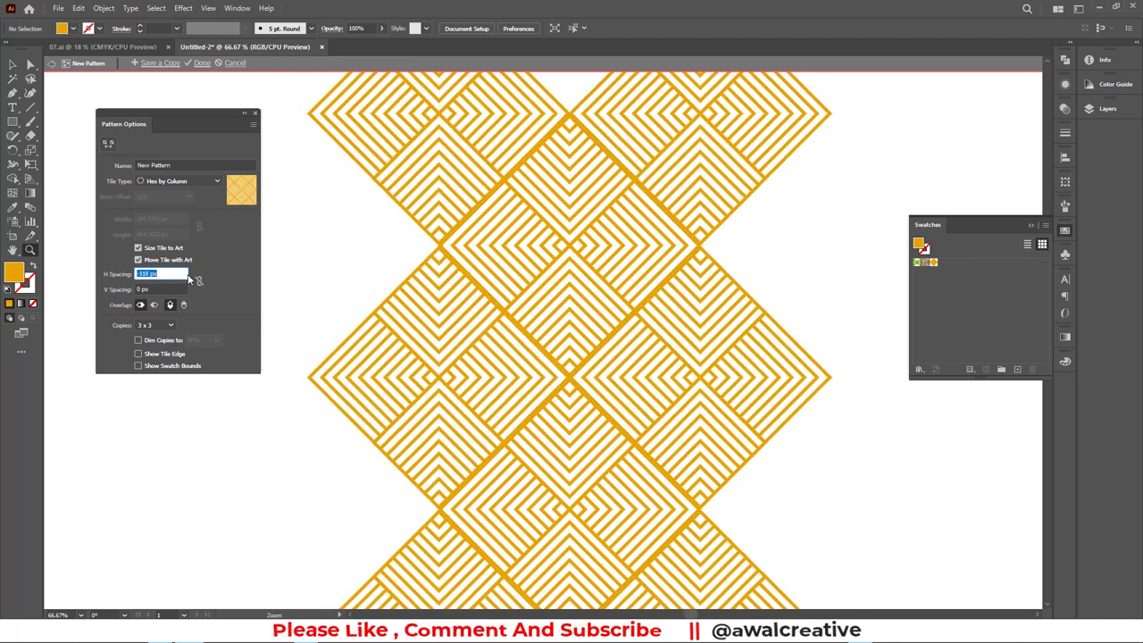
key(Down)
key(Down)
key(Down)
key(Down)
key(Down)
Step: Zoom in on the tile seams and set H Spacing to -120 px
click(566, 114)
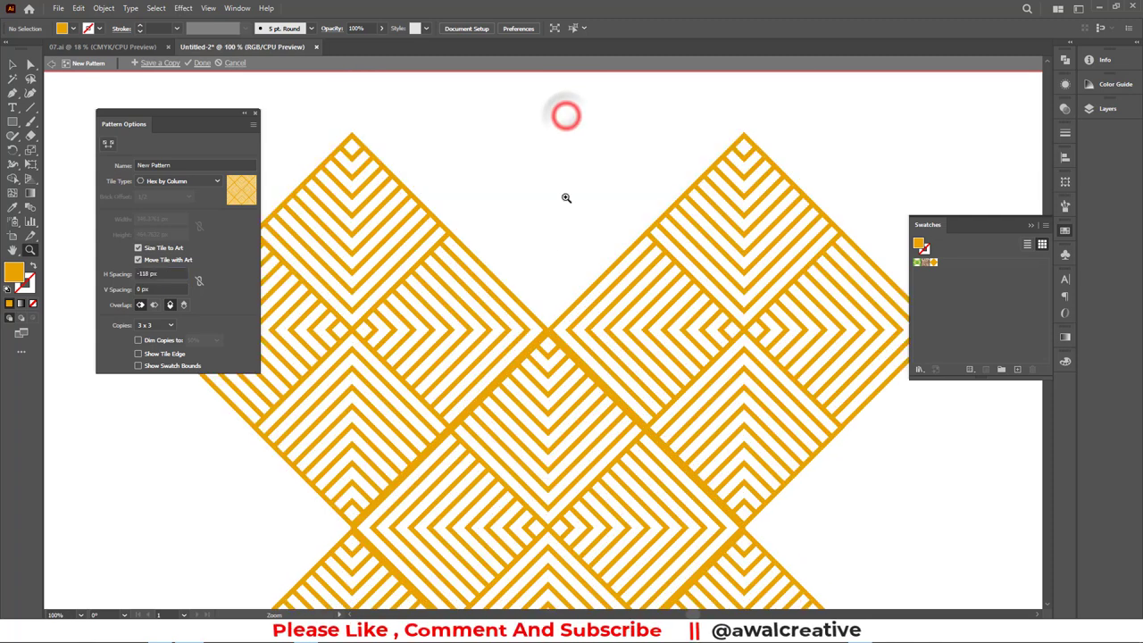
click(546, 330)
scroll(563, 268, down, 1)
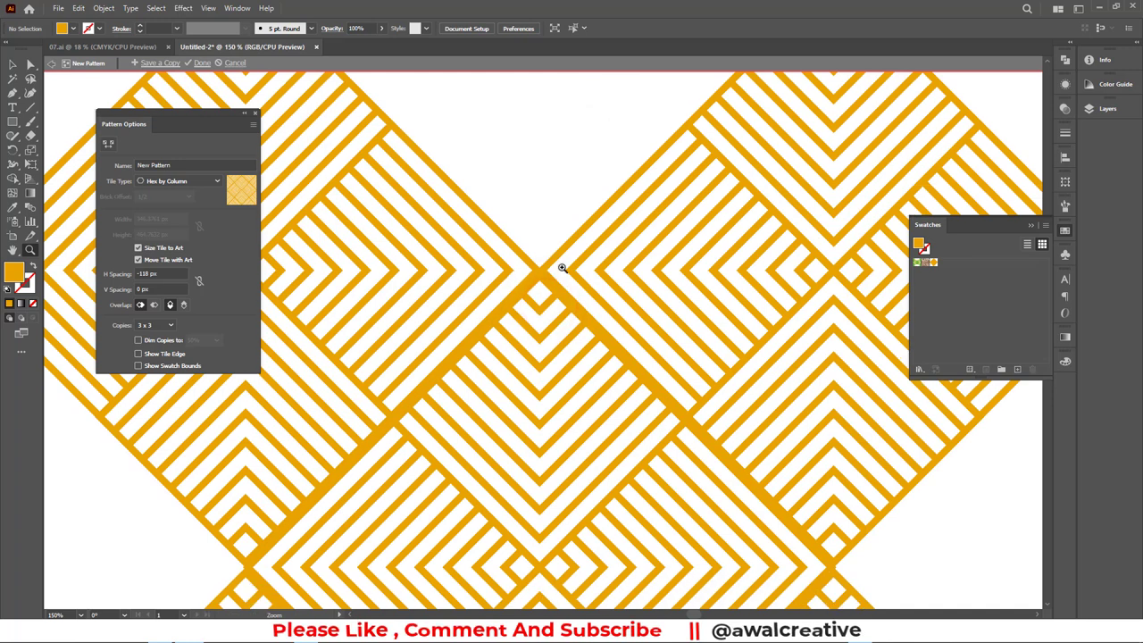
click(178, 273)
key(Down)
key(Down)
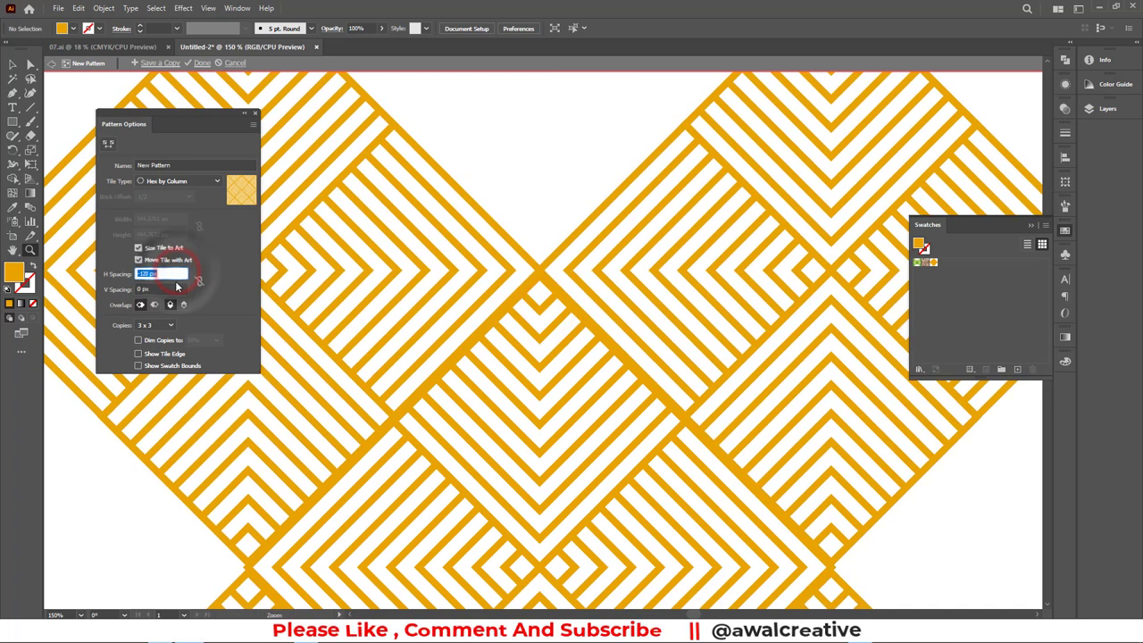
scroll(171, 272, up, 3)
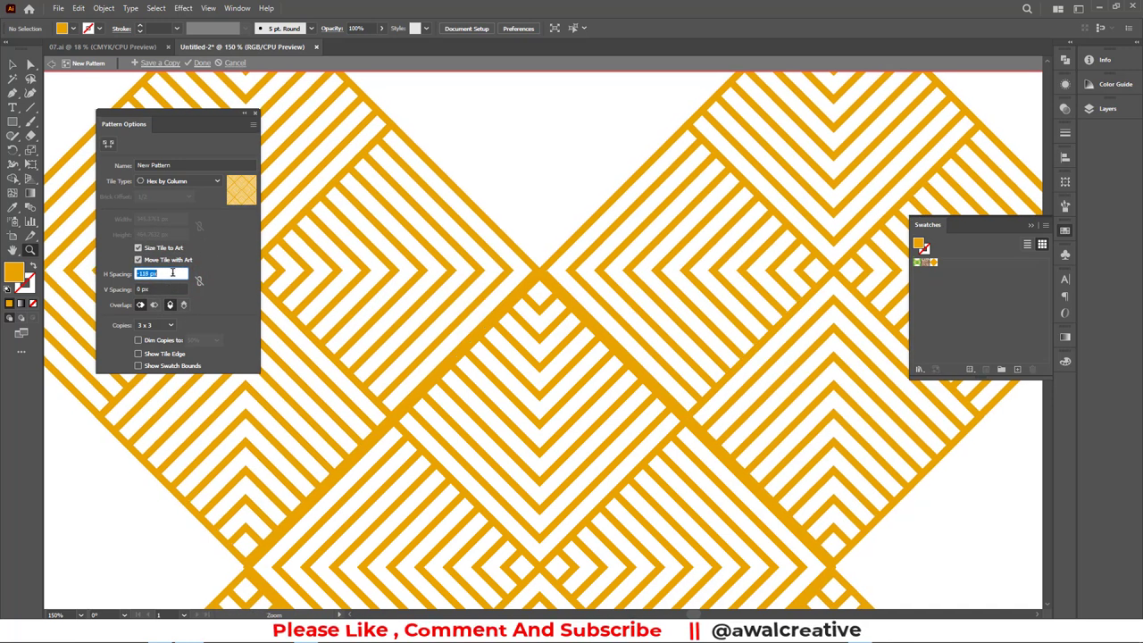
scroll(170, 273, up, 3)
scroll(170, 272, up, 3)
scroll(170, 272, down, 2)
scroll(170, 272, down, 3)
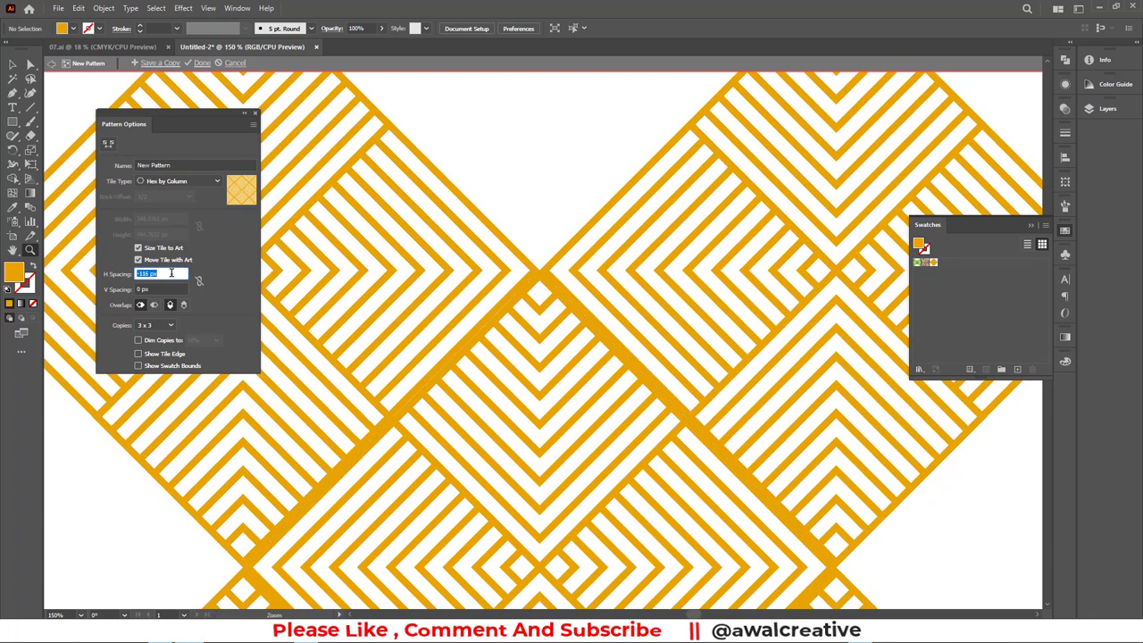
scroll(171, 273, down, 1)
scroll(170, 272, down, 1)
scroll(171, 273, down, 1)
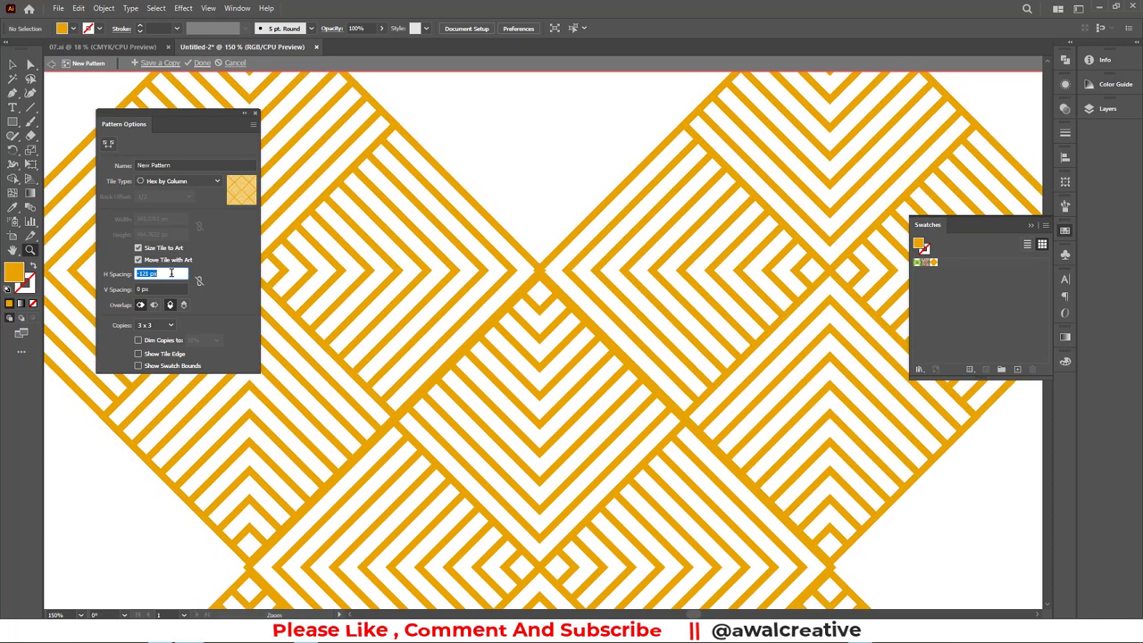
scroll(171, 272, down, 2)
scroll(171, 272, up, 1)
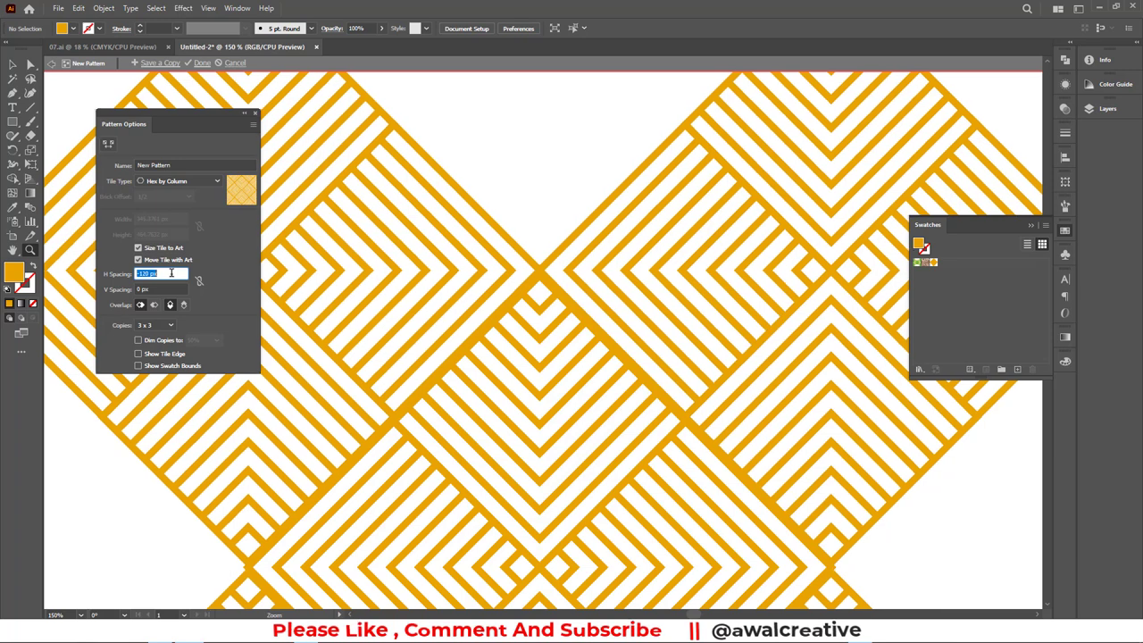
Step: Set V Spacing to about -8 px and click Done to close pattern editing
click(163, 288)
scroll(163, 288, down, 2)
scroll(164, 289, down, 2)
scroll(163, 288, down, 2)
scroll(163, 289, down, 3)
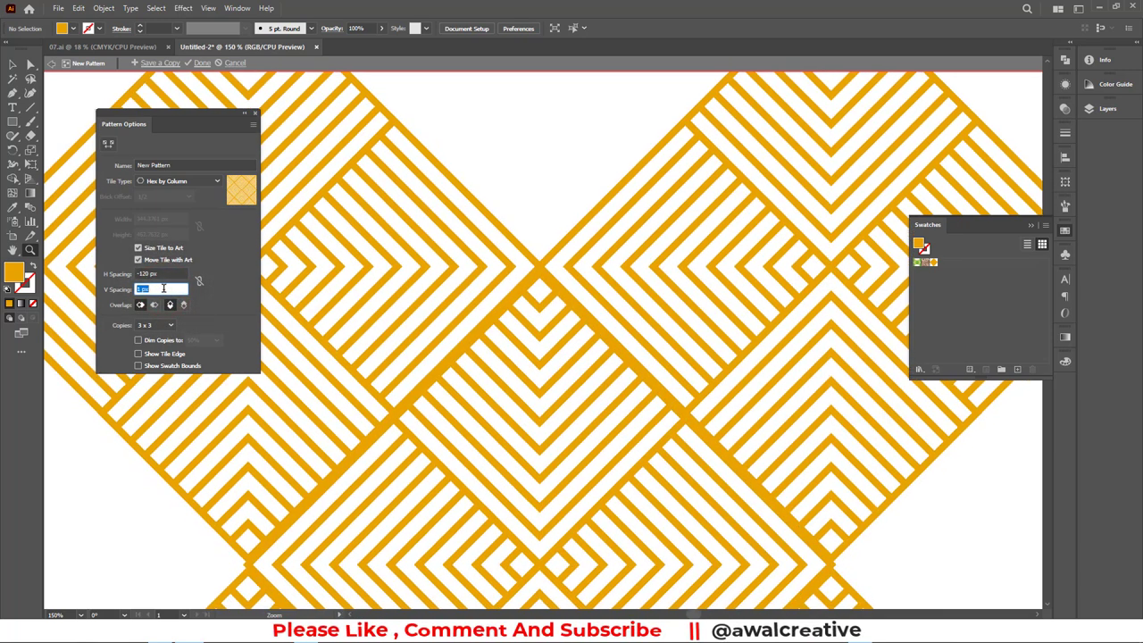
scroll(164, 288, down, 3)
scroll(163, 288, down, 3)
scroll(164, 288, down, 3)
scroll(163, 287, up, 3)
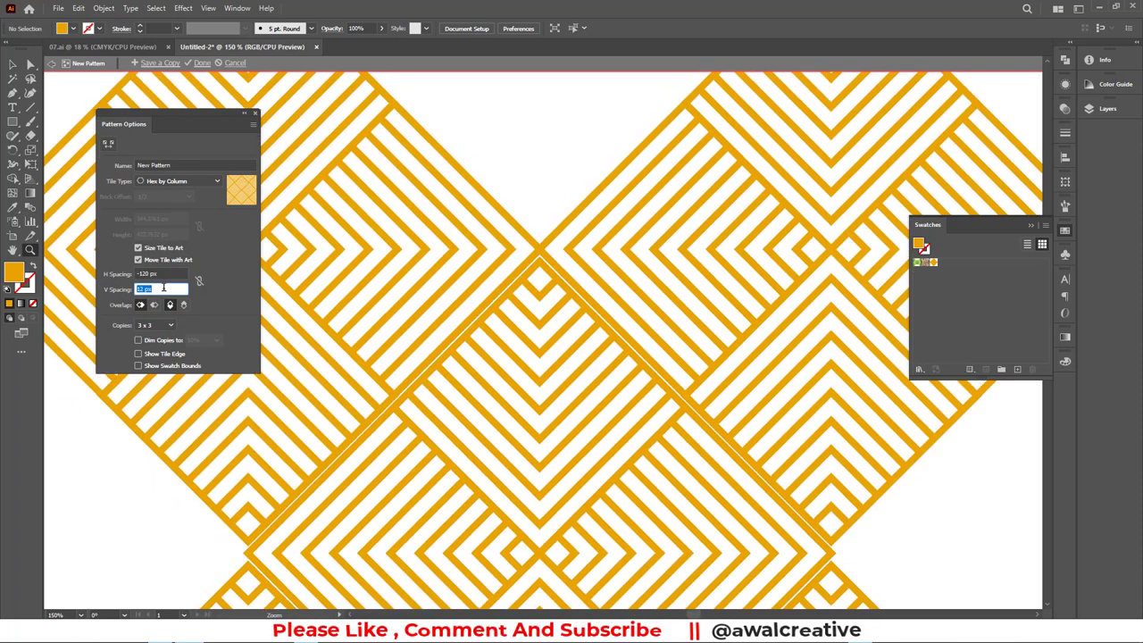
scroll(164, 287, up, 3)
scroll(164, 288, up, 3)
scroll(164, 288, up, 3)
scroll(163, 288, down, 3)
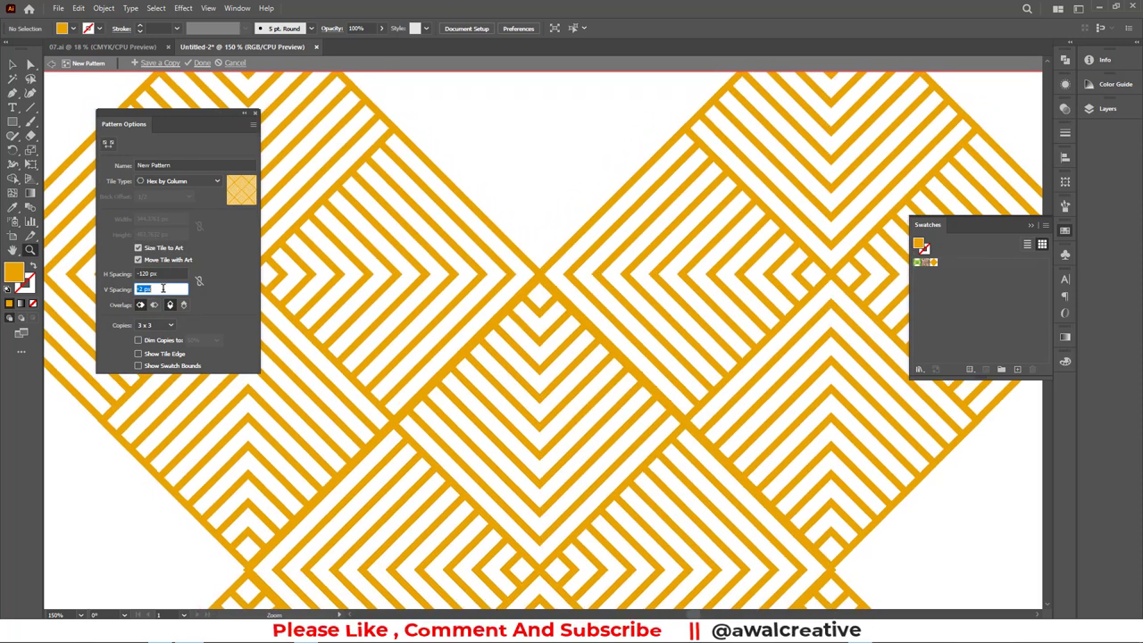
scroll(164, 287, down, 2)
scroll(163, 288, down, 3)
scroll(164, 288, down, 2)
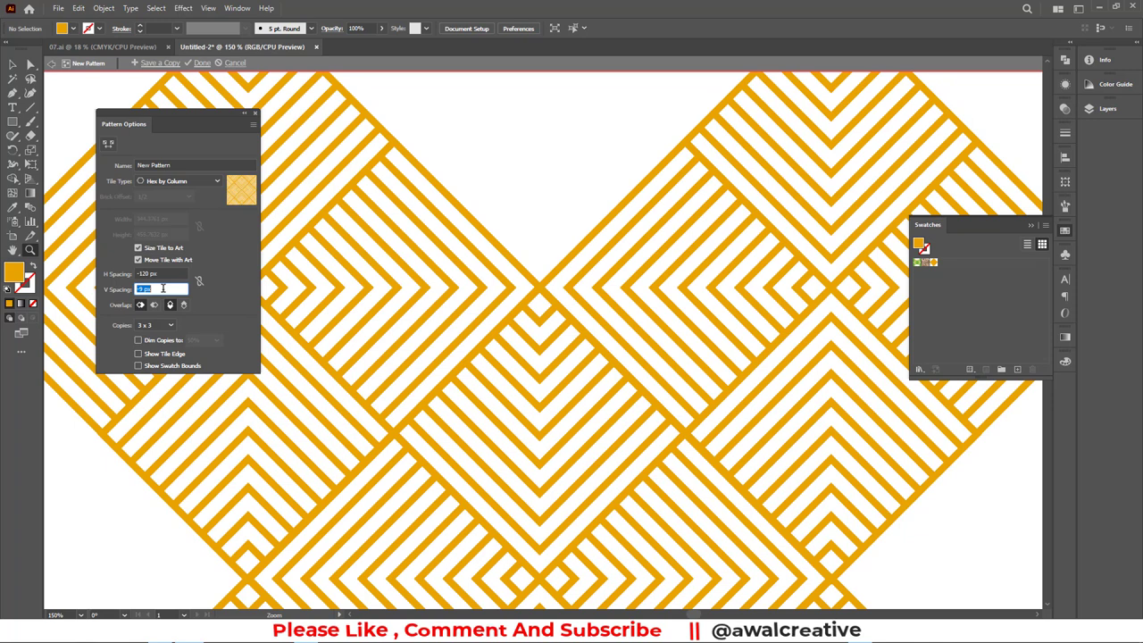
scroll(163, 289, down, 3)
scroll(164, 289, up, 2)
scroll(163, 288, up, 2)
scroll(163, 289, up, 1)
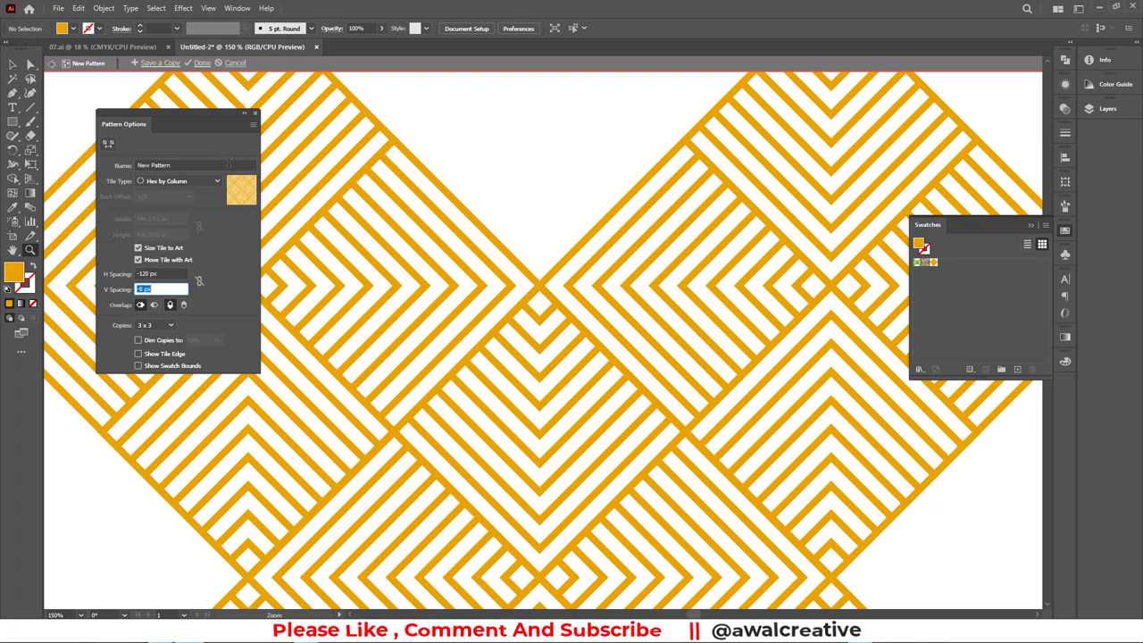
click(200, 62)
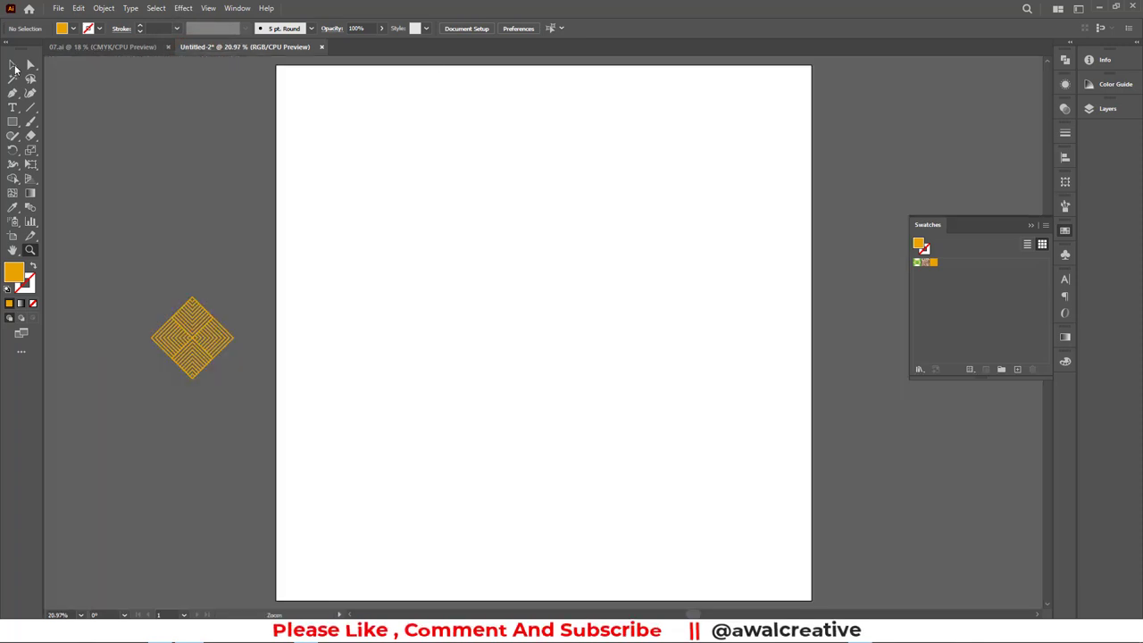
Step: Draw a 3000 × 3000 px square and centre it on the artboard
click(12, 123)
click(429, 214)
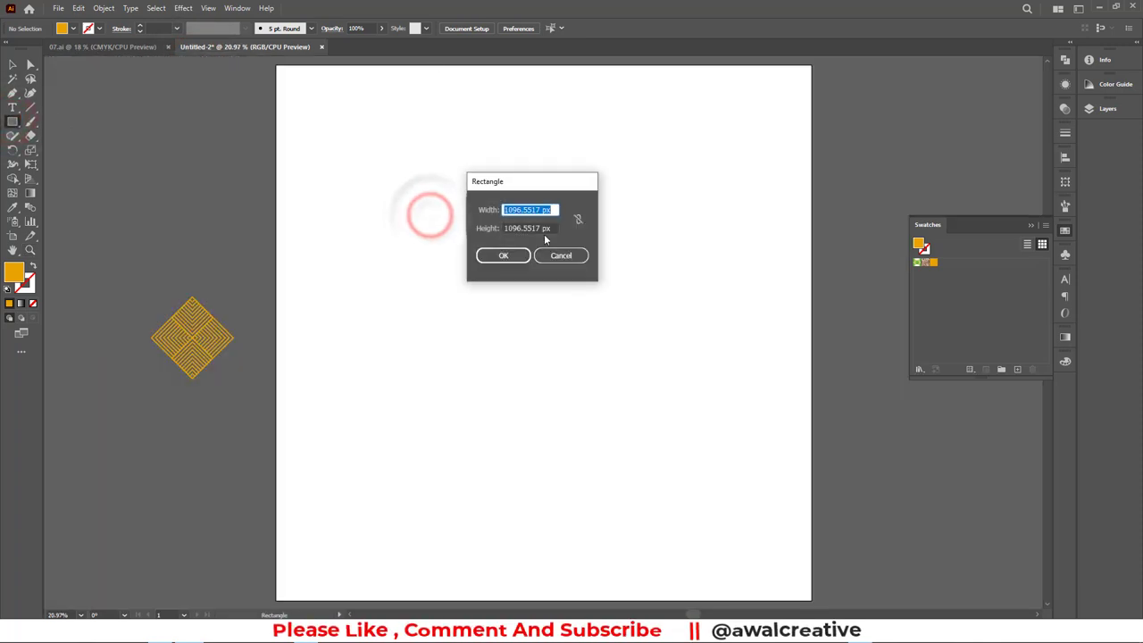
text(3000)
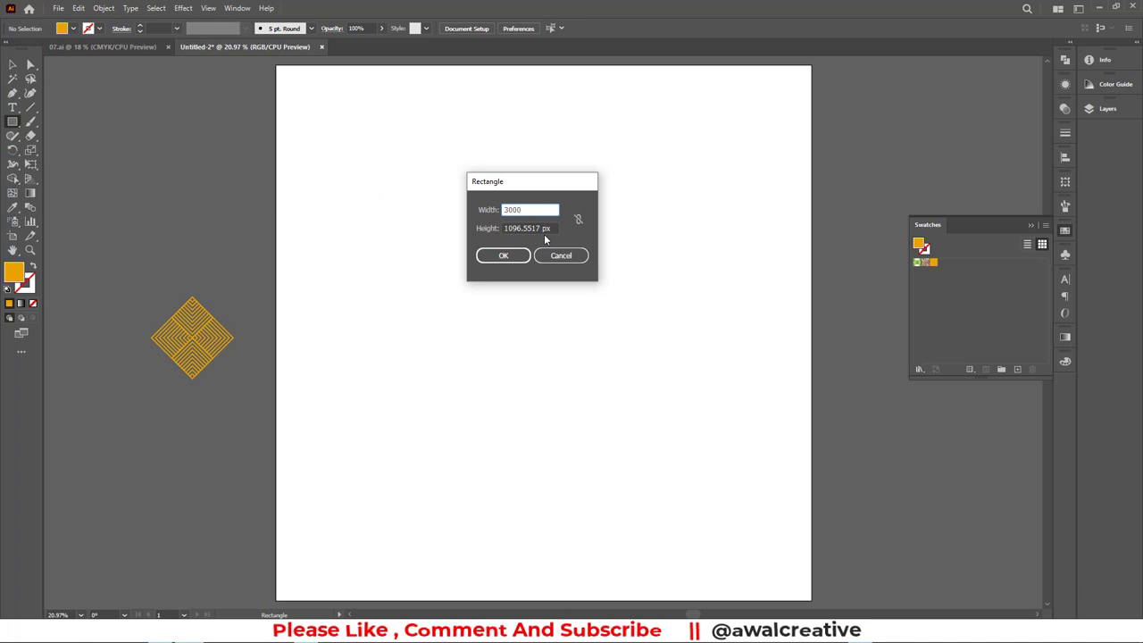
key(Tab)
text(30)
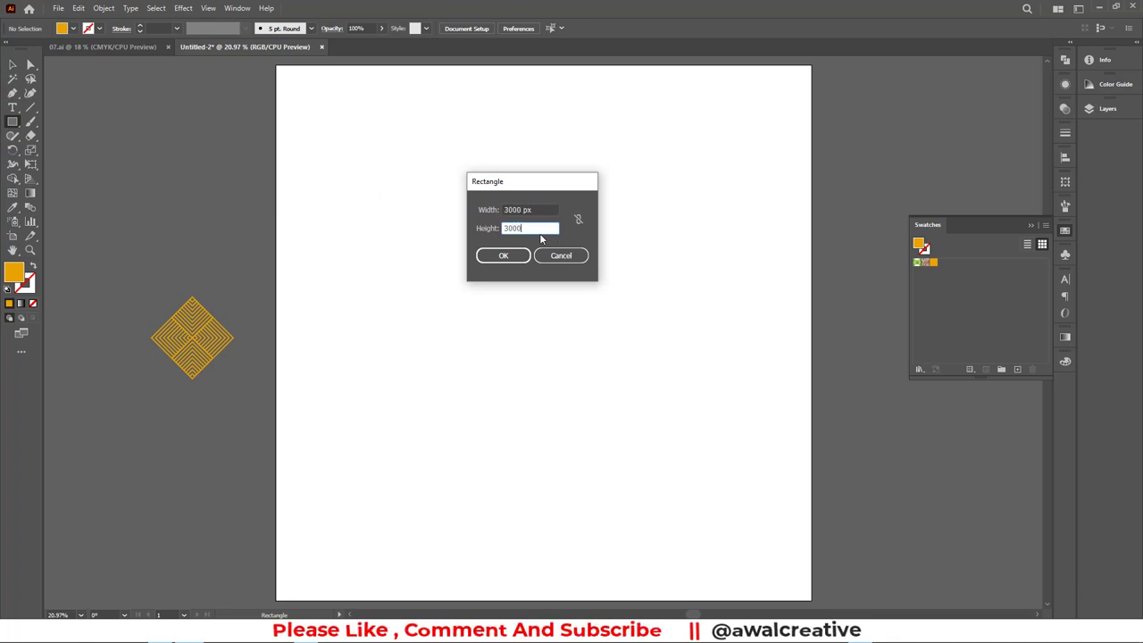
click(500, 255)
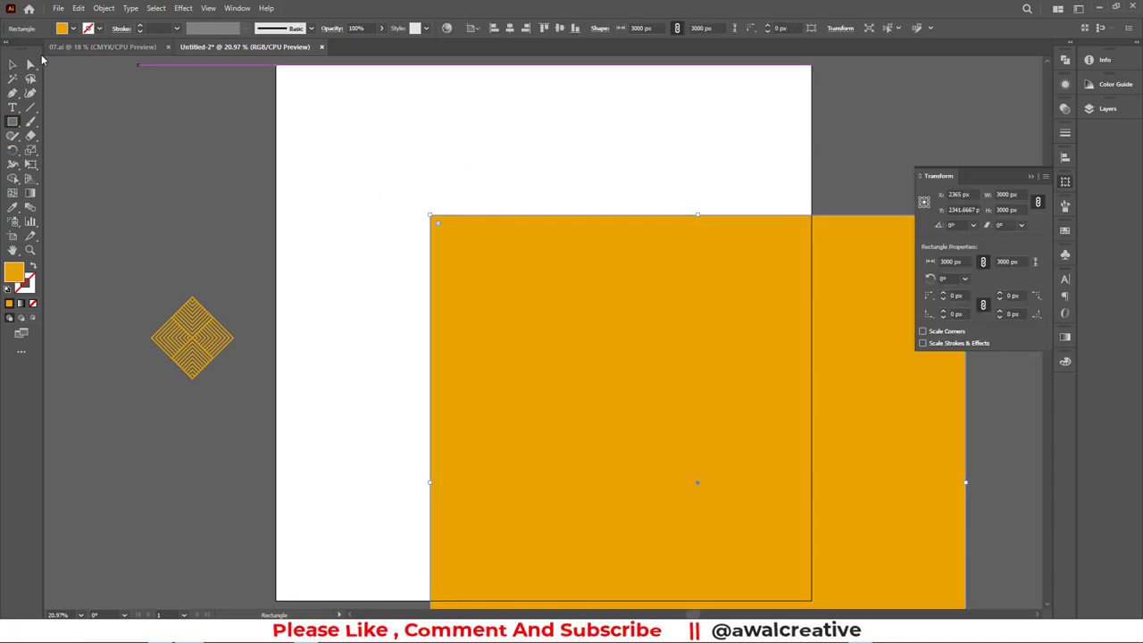
click(12, 64)
click(508, 27)
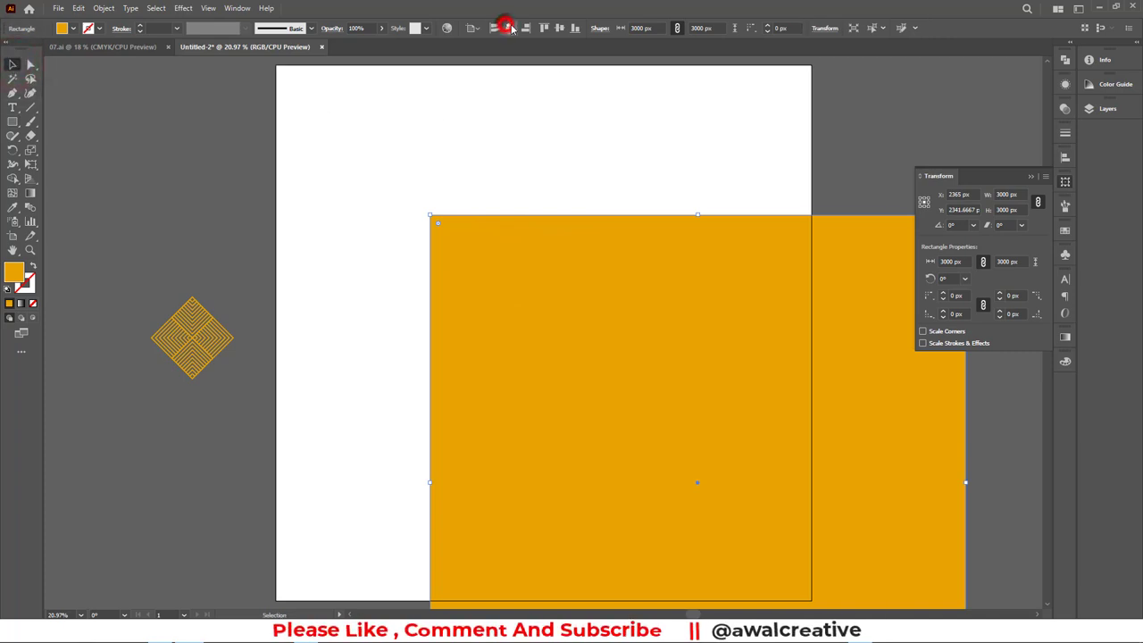
click(559, 28)
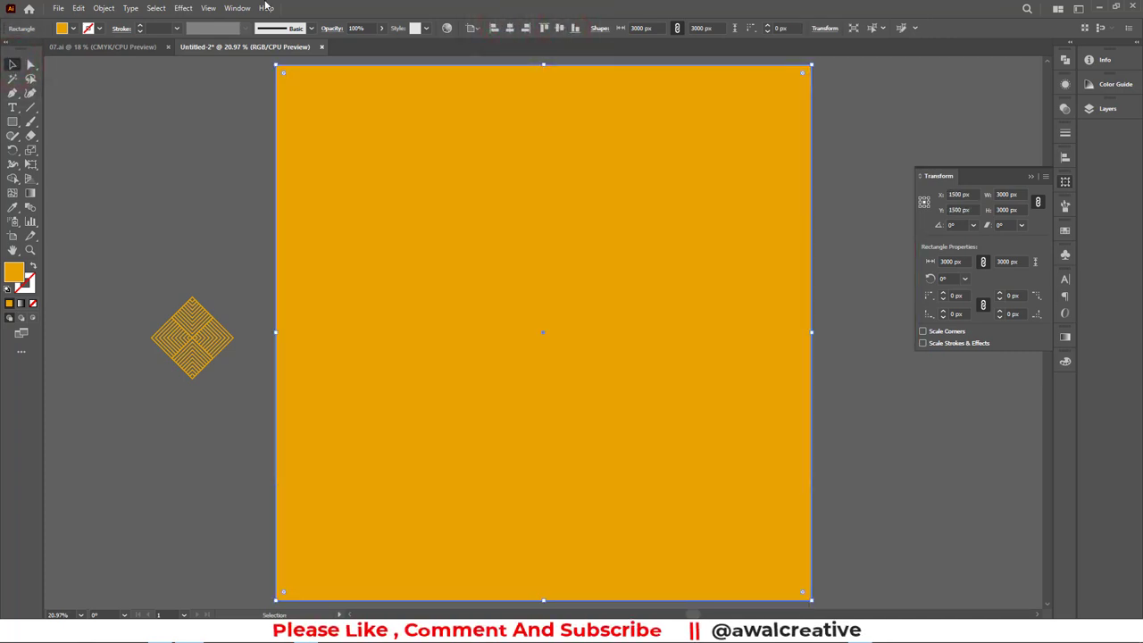
Step: Fill the square with the diamond pattern swatch, reopen it for editing, and select the tile art
click(237, 8)
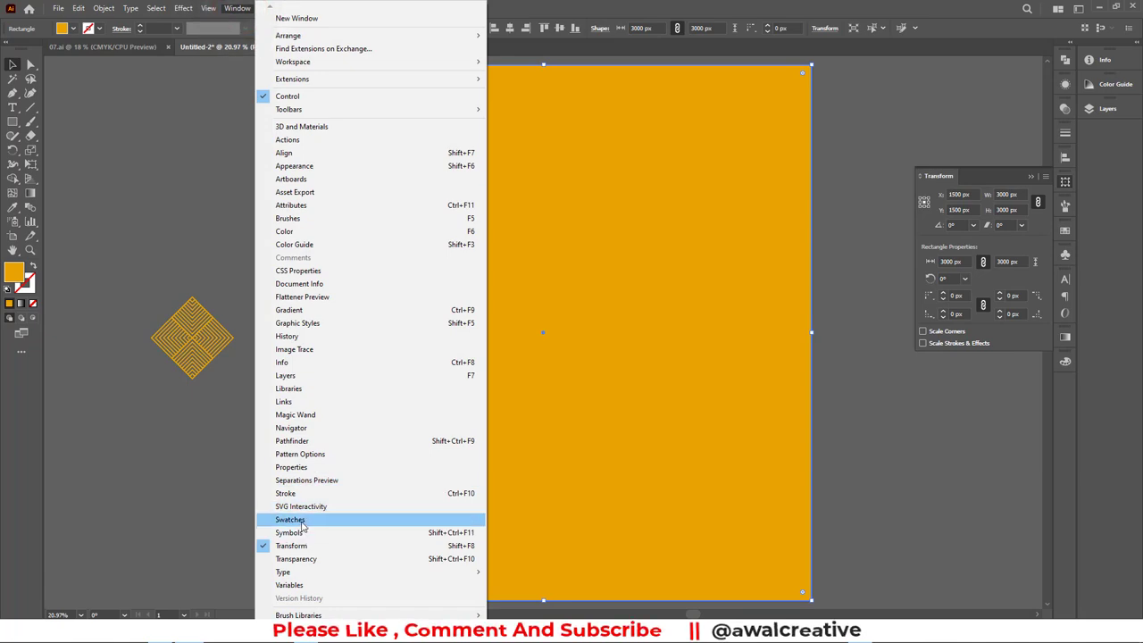
click(302, 521)
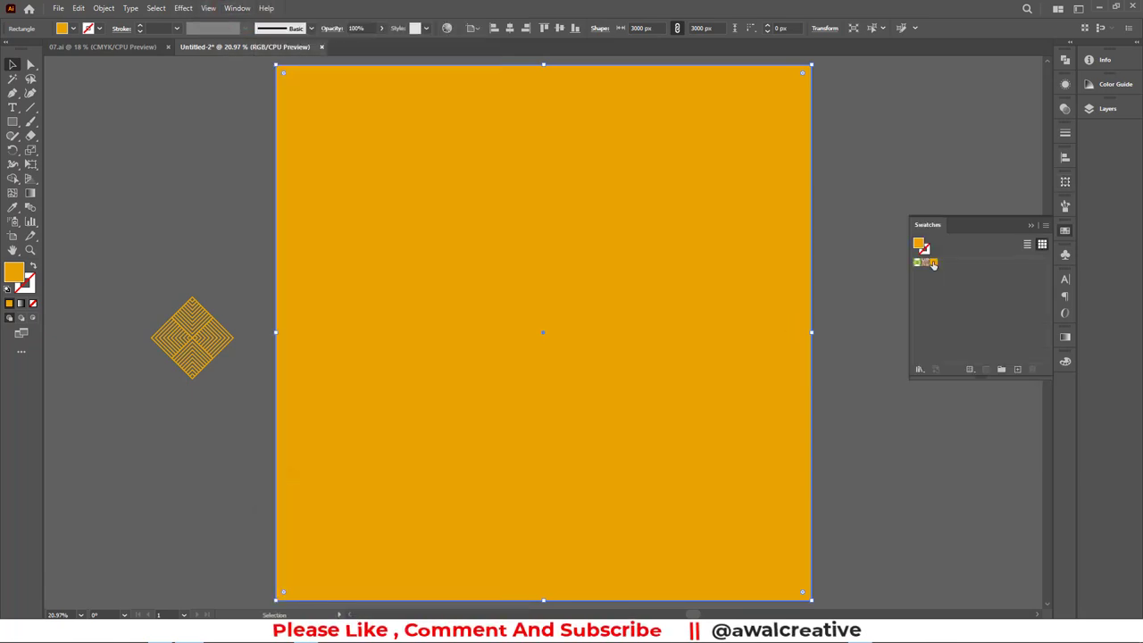
click(932, 262)
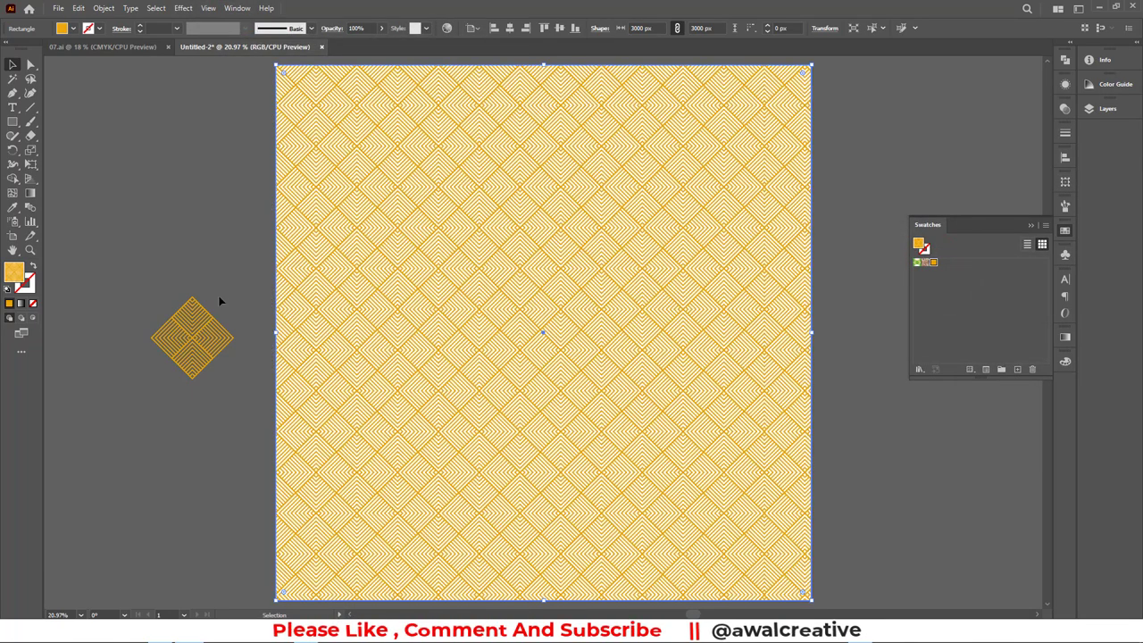
double_click(932, 262)
drag(412, 160, 727, 528)
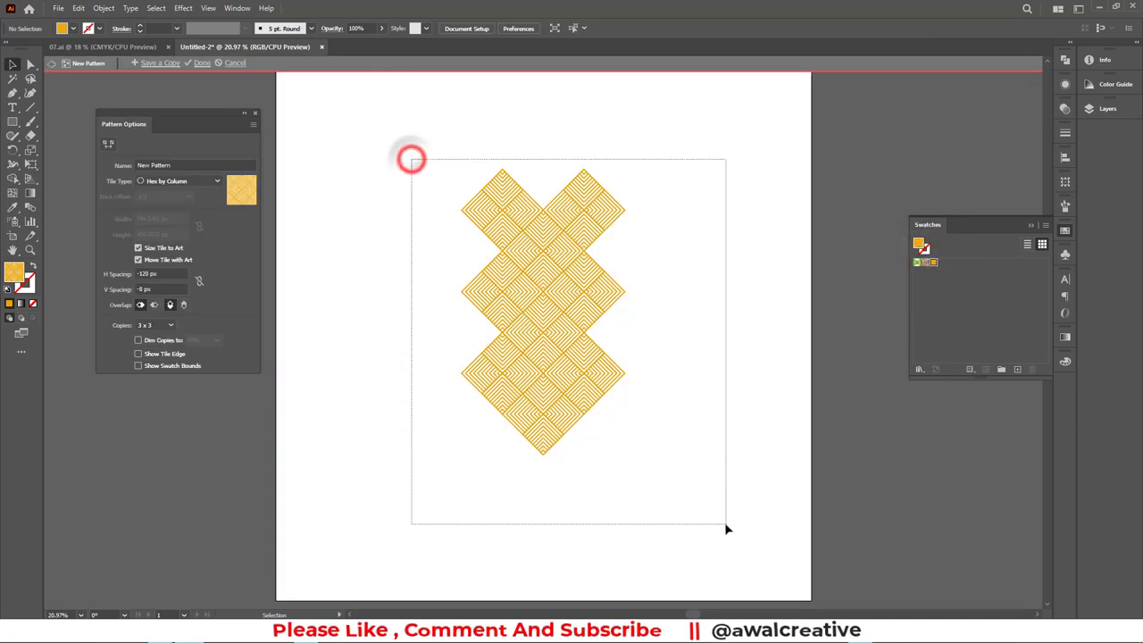
Step: Recolour the pattern lines magenta and exit pattern editing
click(1065, 362)
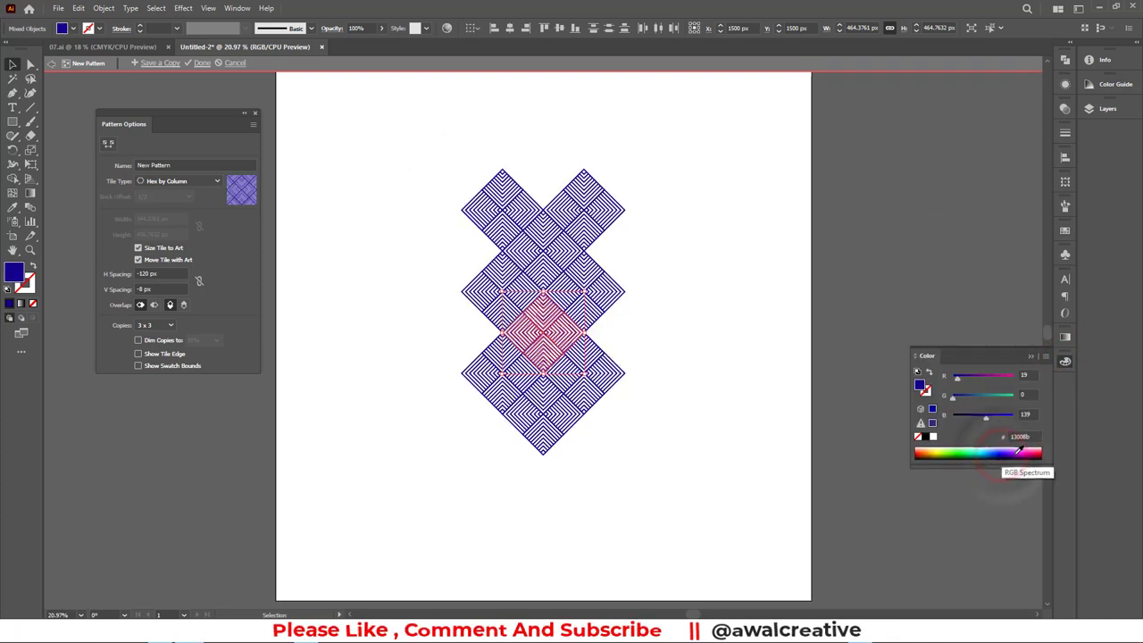
click(1022, 449)
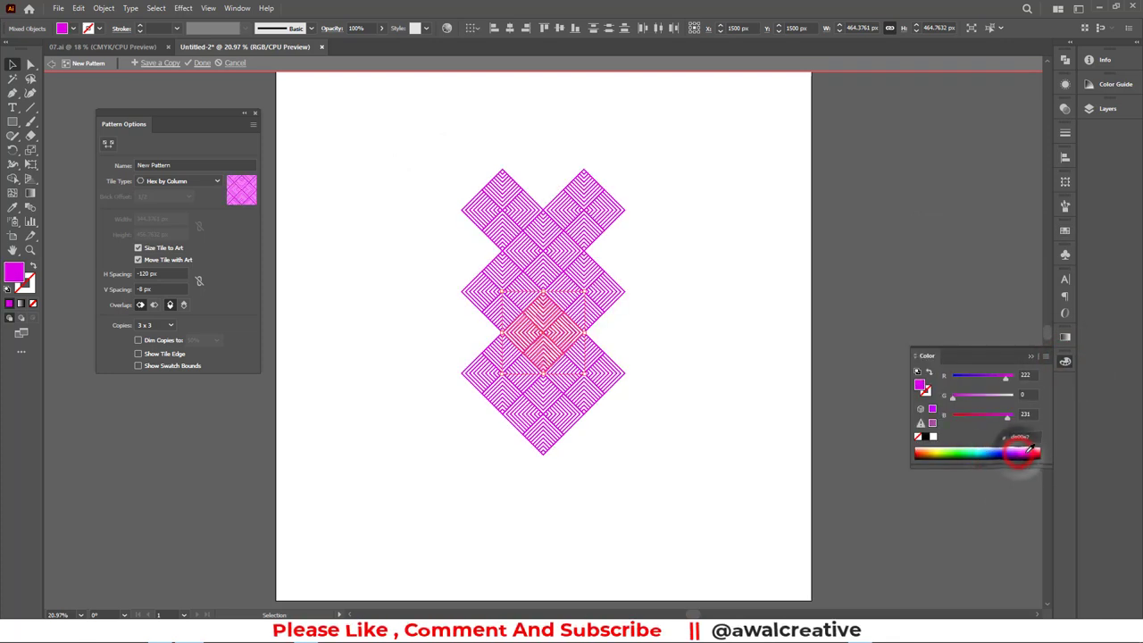
click(200, 64)
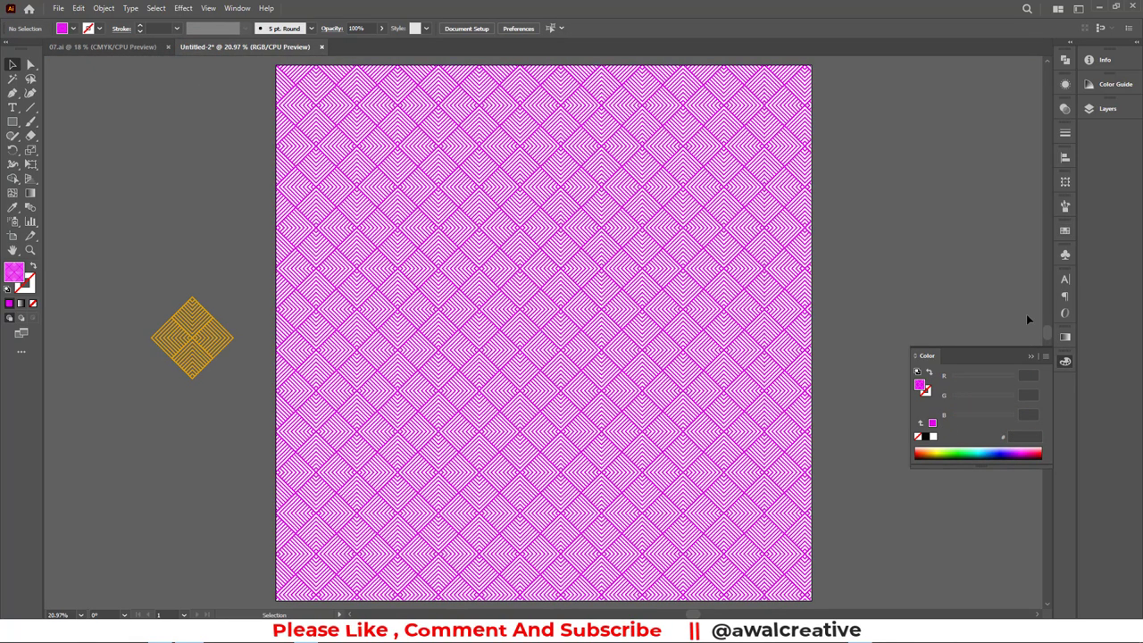
Step: Reopen the pattern, recolour its lines blue #008fff, and finish editing
click(1068, 234)
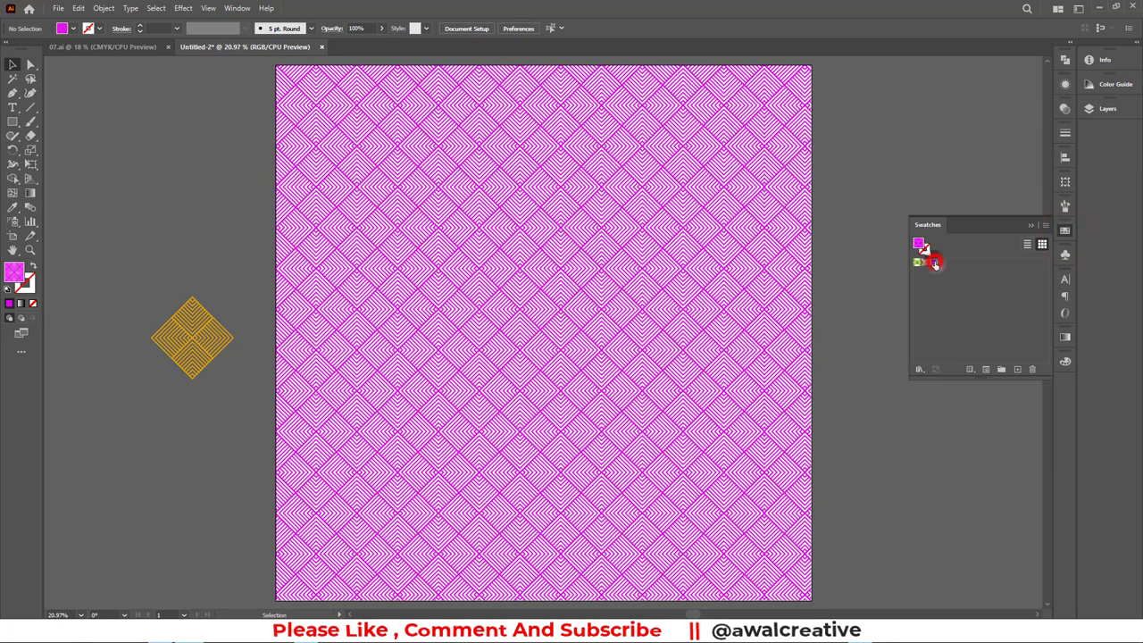
double_click(934, 263)
drag(447, 217, 525, 438)
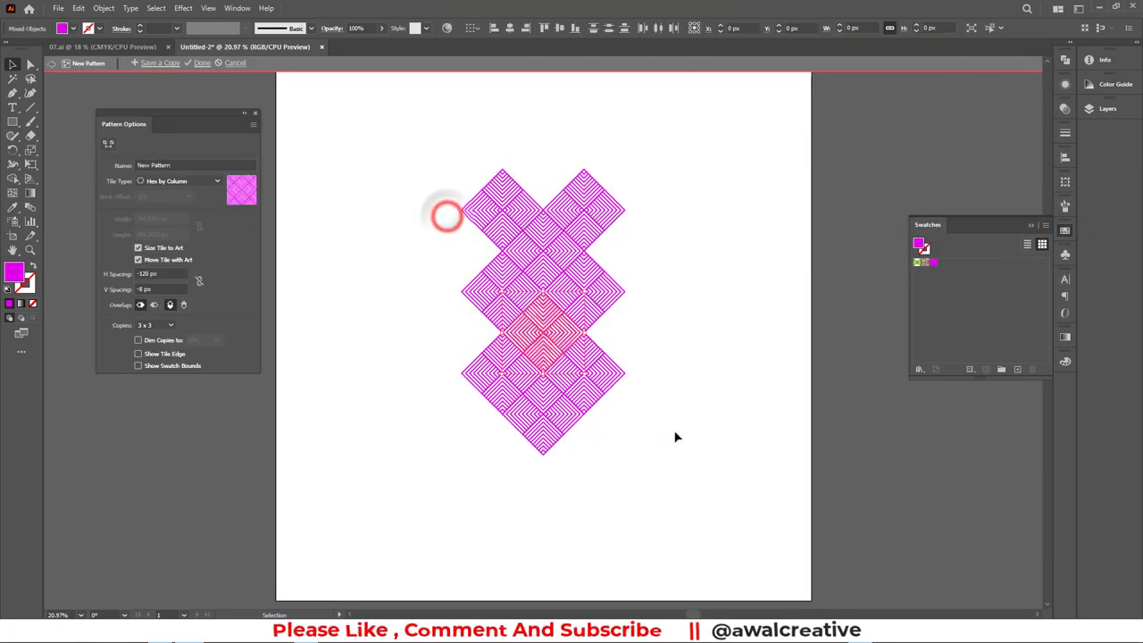
click(1066, 360)
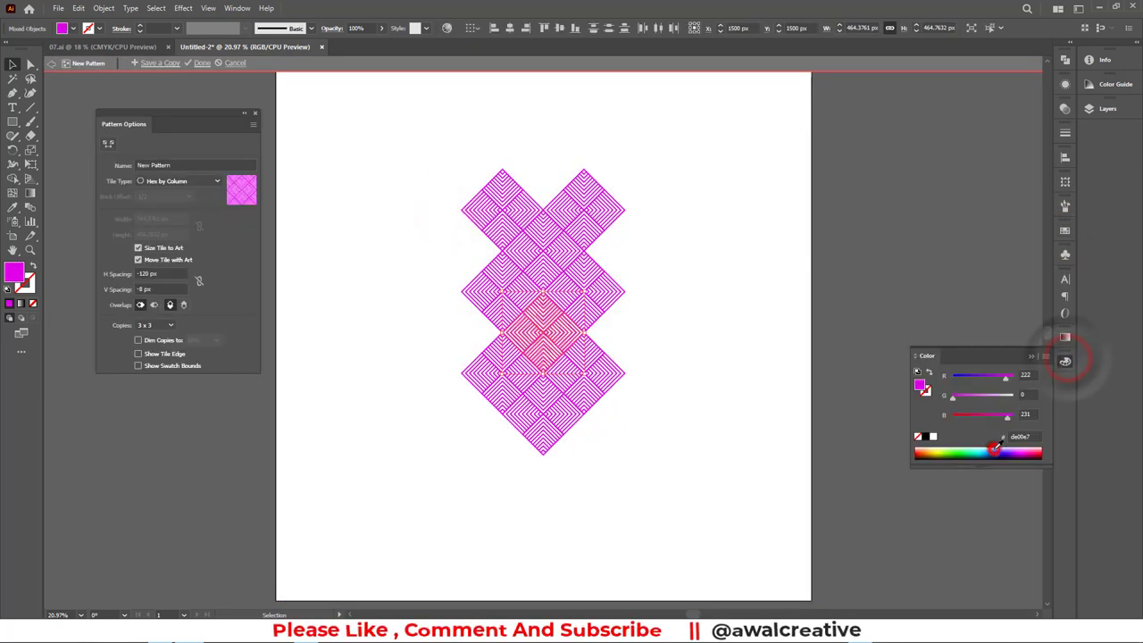
click(993, 447)
click(989, 451)
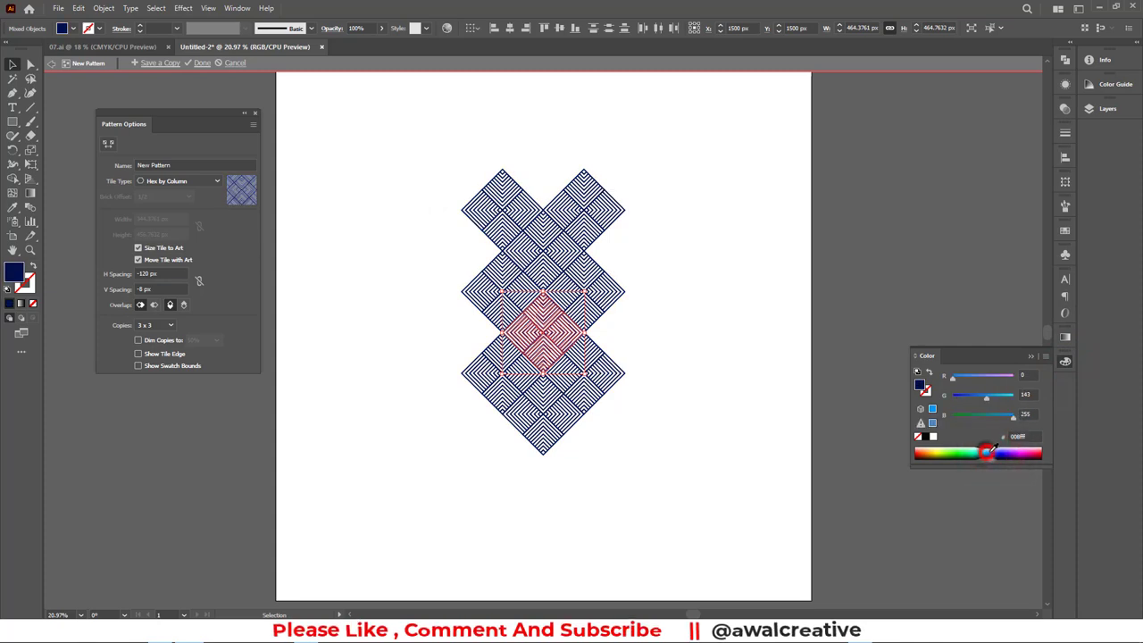
click(198, 64)
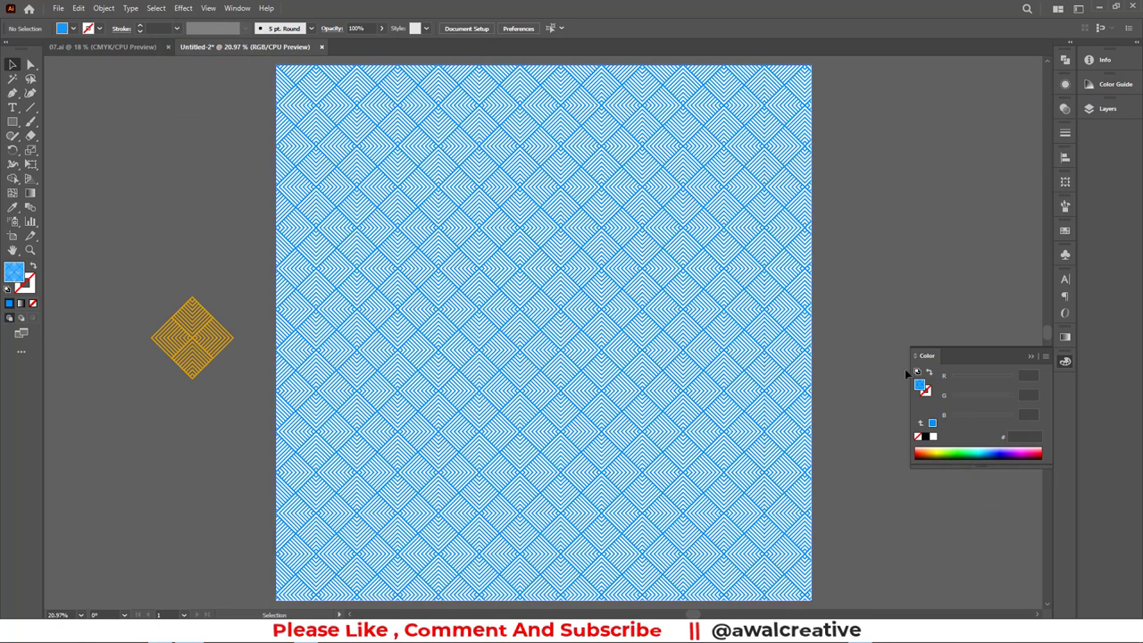
click(1026, 357)
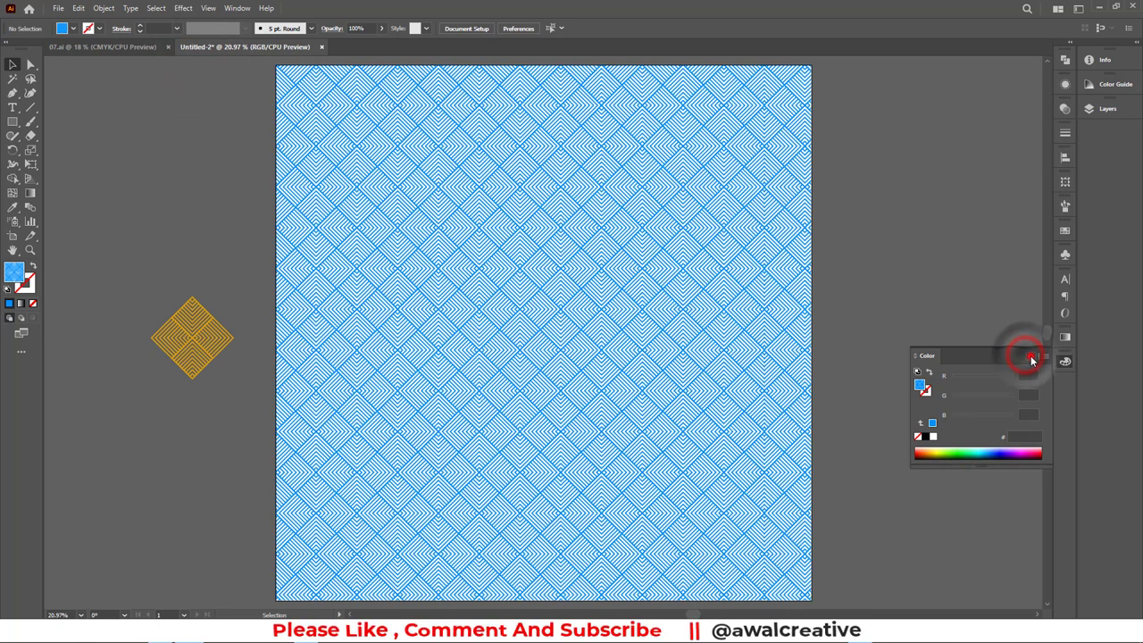
Step: Scale only the square's blue pattern up to about 148% with Transform Objects off, then return to 07.ai
right_click(487, 249)
click(430, 186)
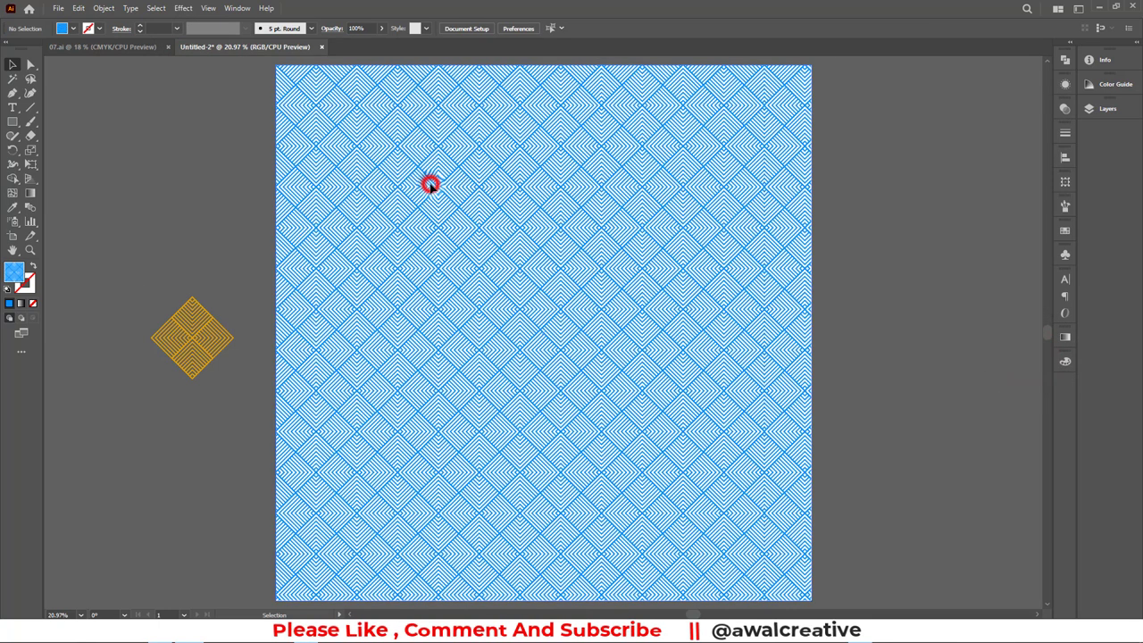
right_click(430, 185)
click(499, 444)
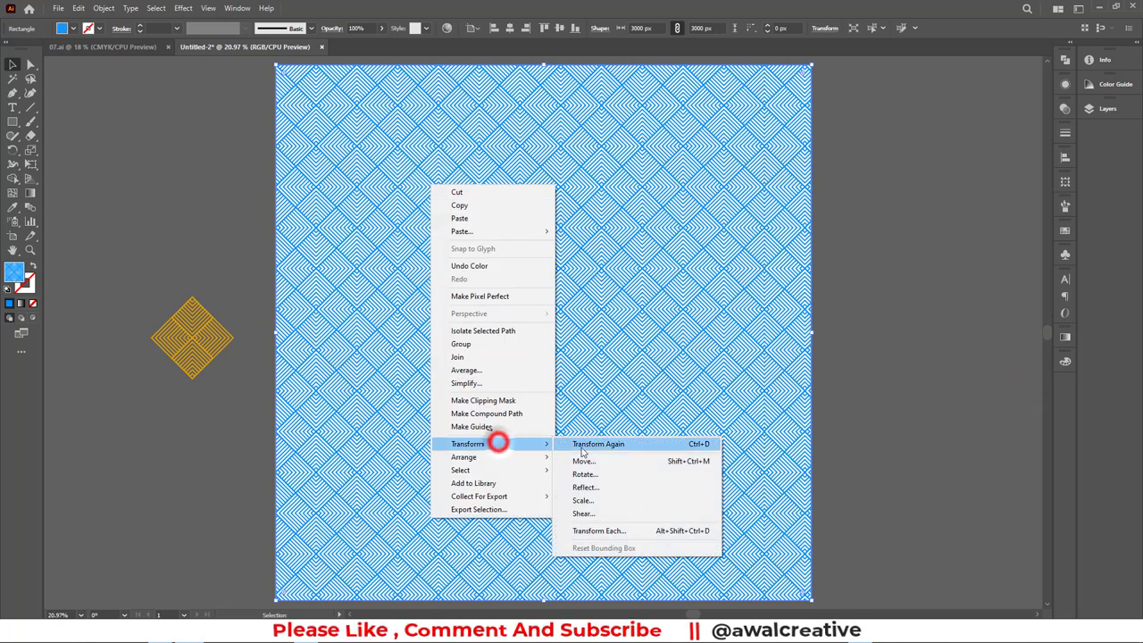
click(595, 502)
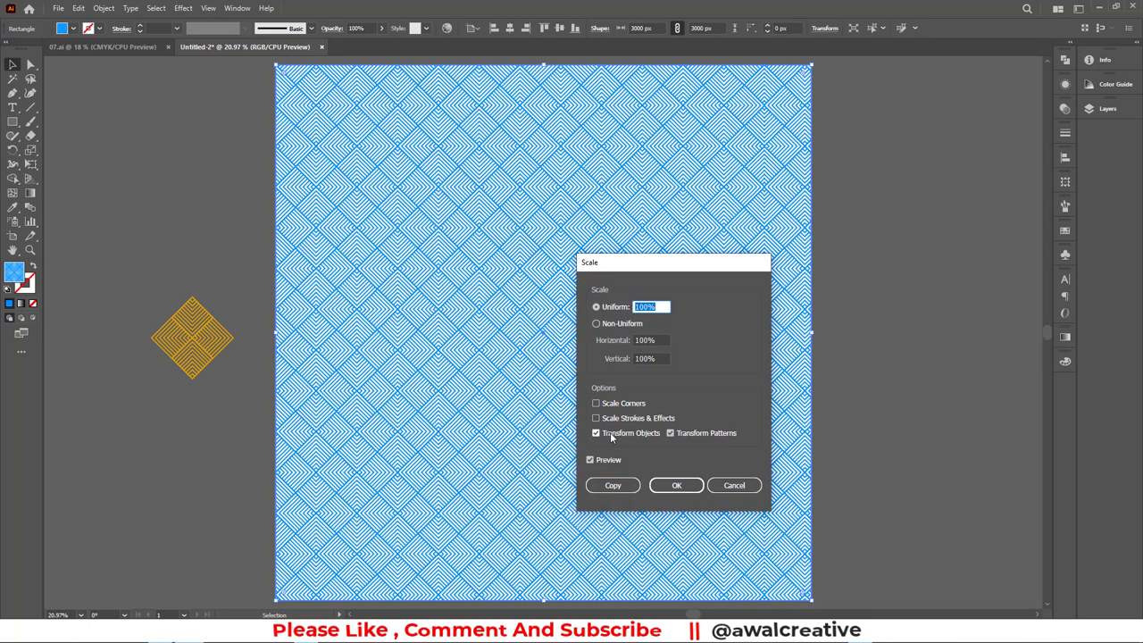
click(596, 433)
click(652, 306)
key(Up)
key(Up)
key(Up)
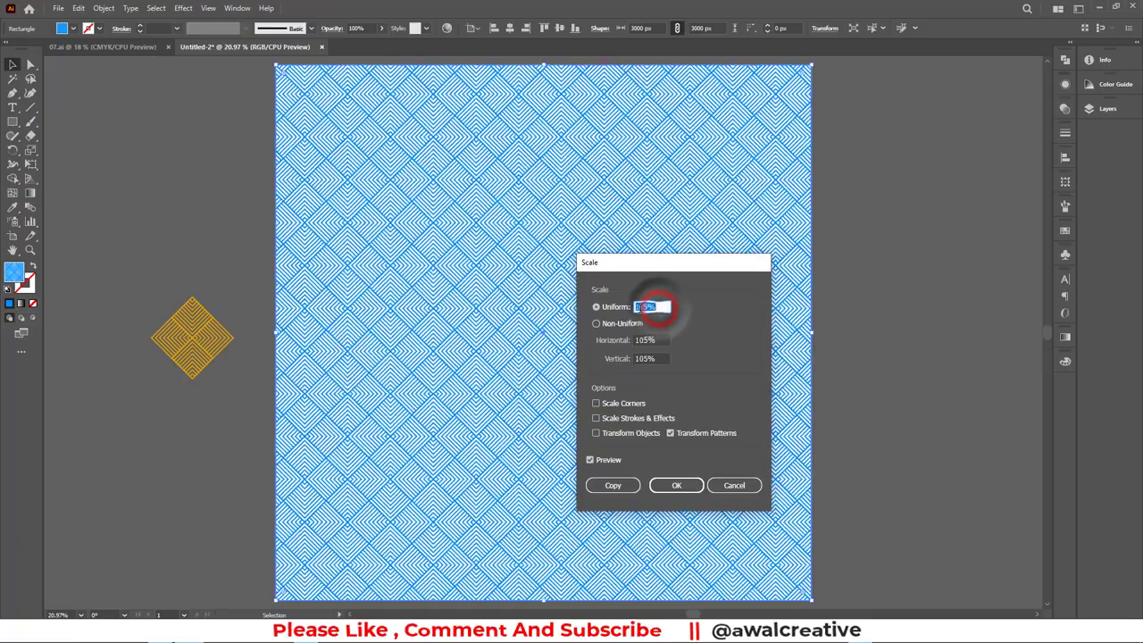
key(Up)
key(Up)
key(Up)
key(Up)
key(Up)
key(Up)
key(Up)
key(Up)
key(Up)
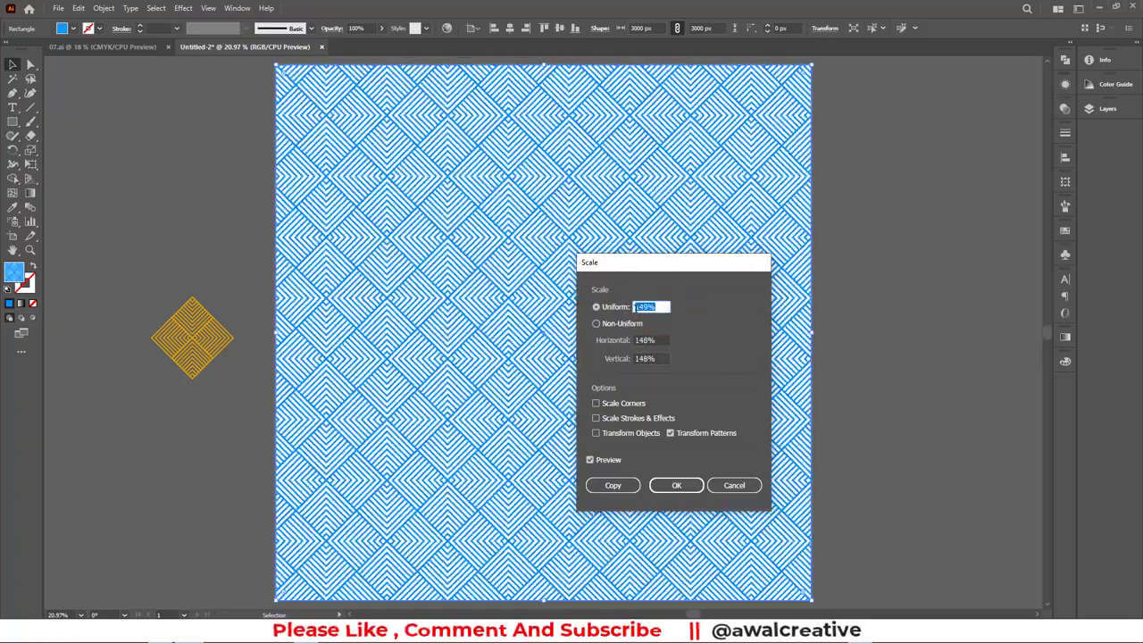
key(Up)
key(Up)
key(Up)
click(677, 485)
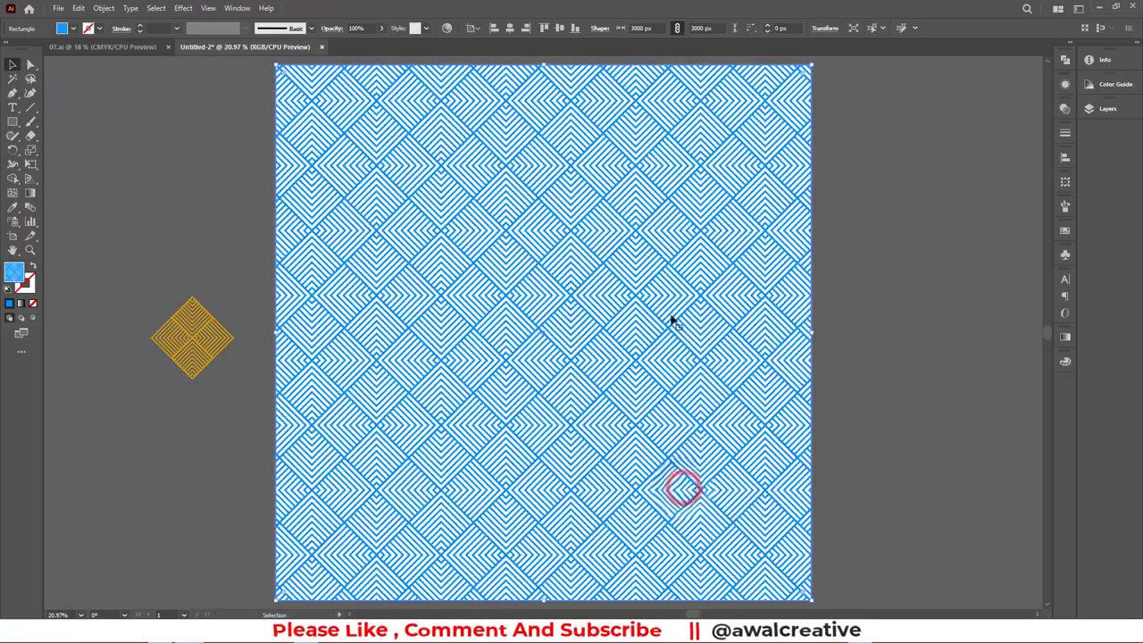
click(116, 50)
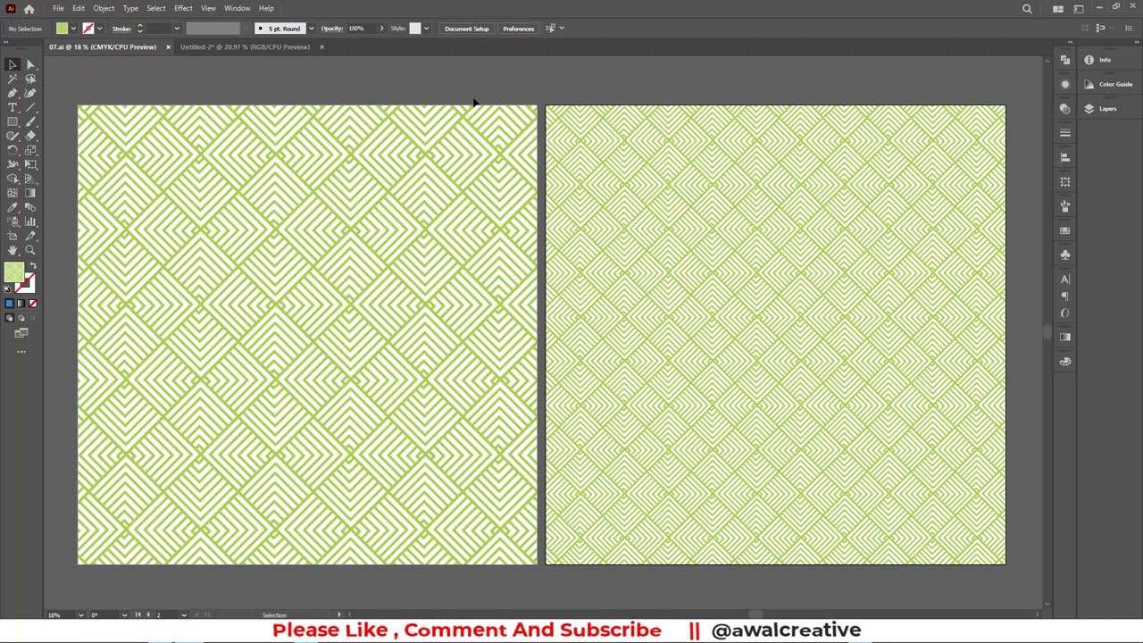
Step: Bring up the 07.ai document showing its two green diamond-pattern artboards
click(516, 86)
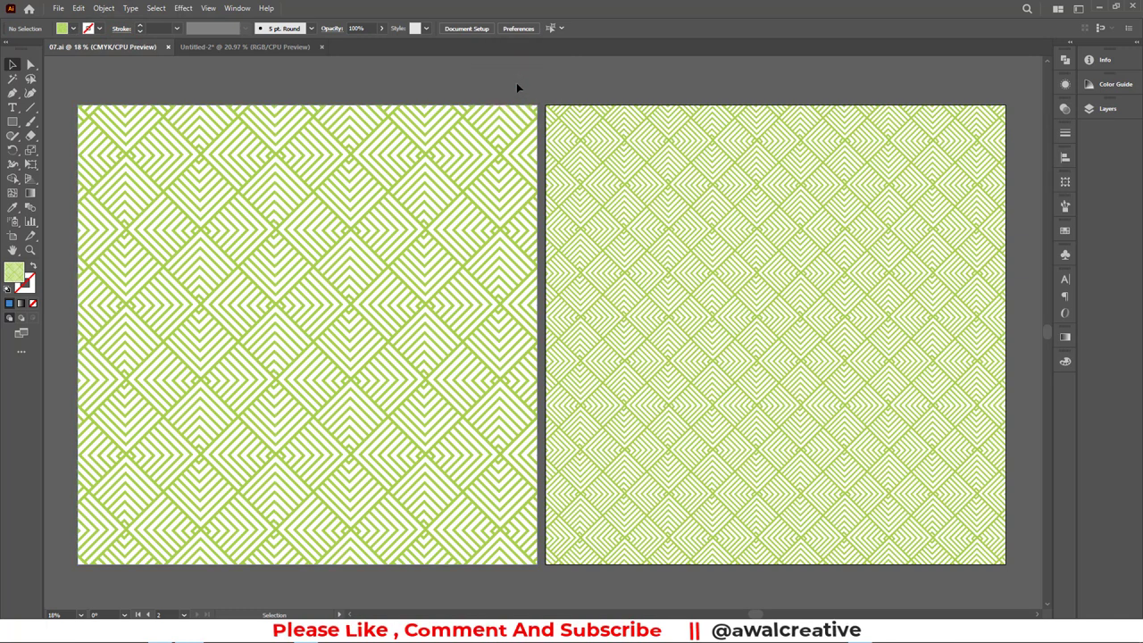